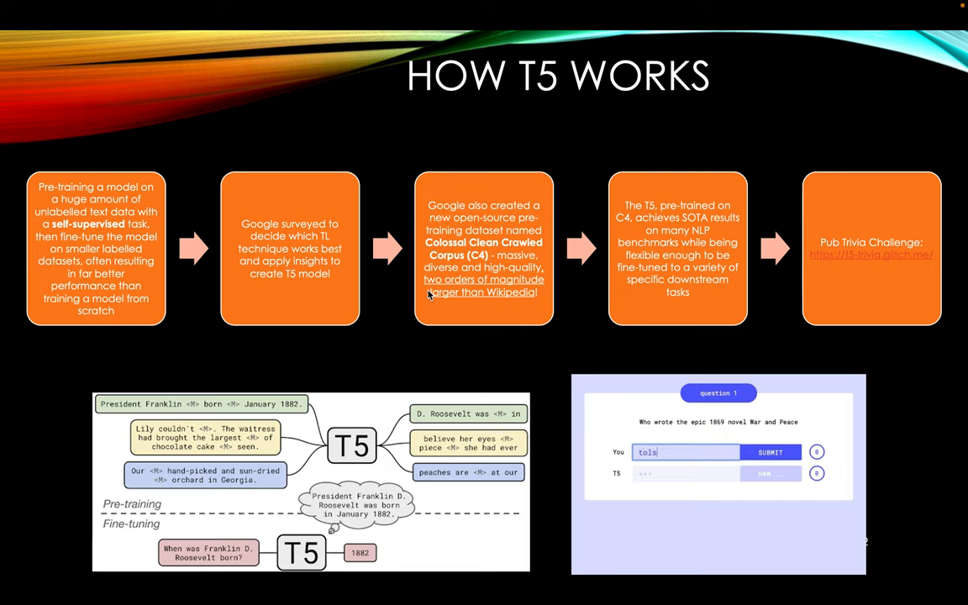
Flip forward and back to the HOW T5 WORKS slide, then switch to the notebook in Chrome.
{"action": "key", "text": "Right"}
{"action": "key", "text": "Left"}
{"action": "key", "text": "super+Tab"}
{"action": "key", "text": "Tab"}
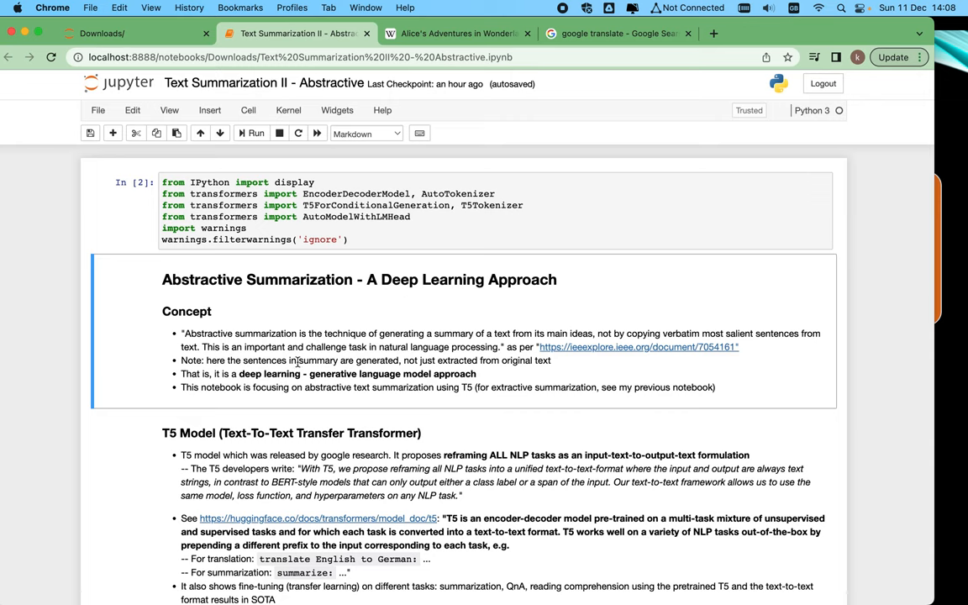
{"action": "left_click_drag", "start_coordinate": [299, 360], "coordinate": [551, 362]}
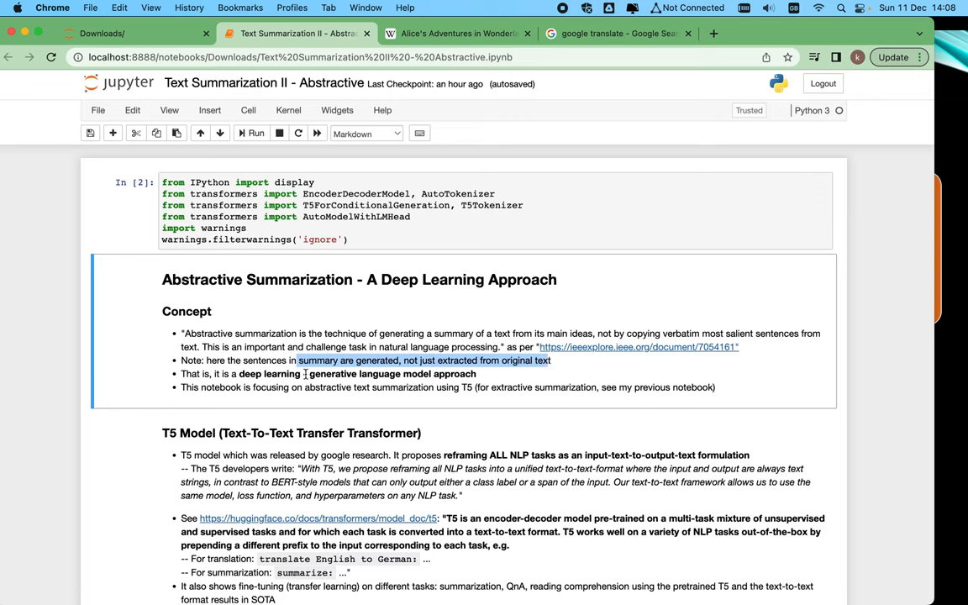
{"action": "left_click_drag", "start_coordinate": [309, 374], "coordinate": [430, 376]}
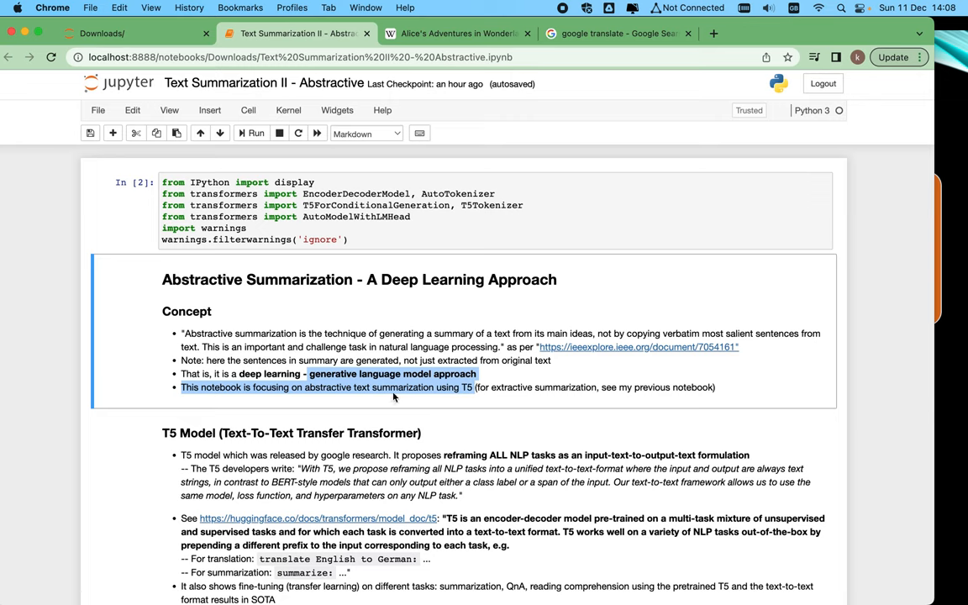
{"action": "left_click", "coordinate": [485, 387]}
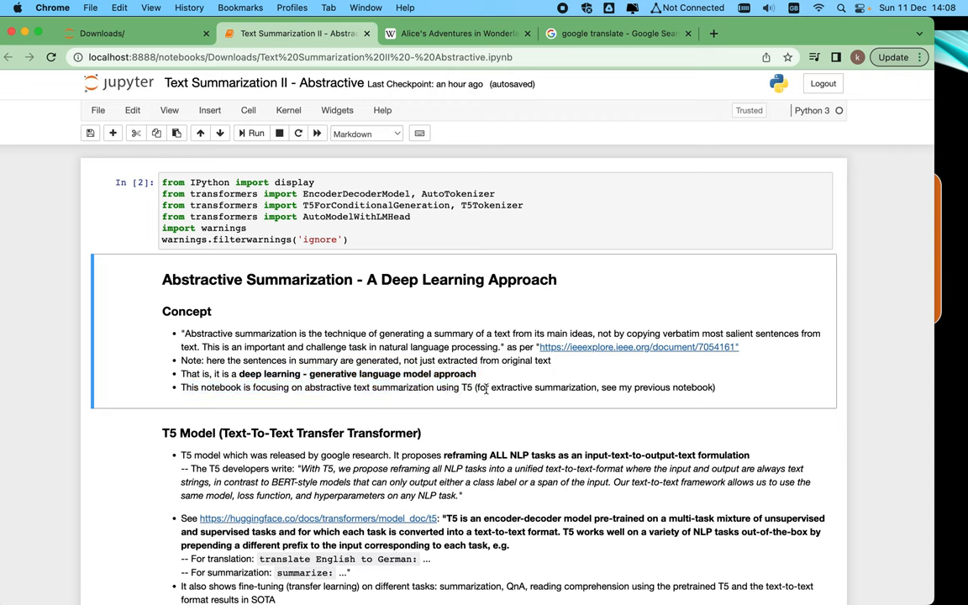
{"action": "left_click_drag", "start_coordinate": [478, 387], "coordinate": [585, 397]}
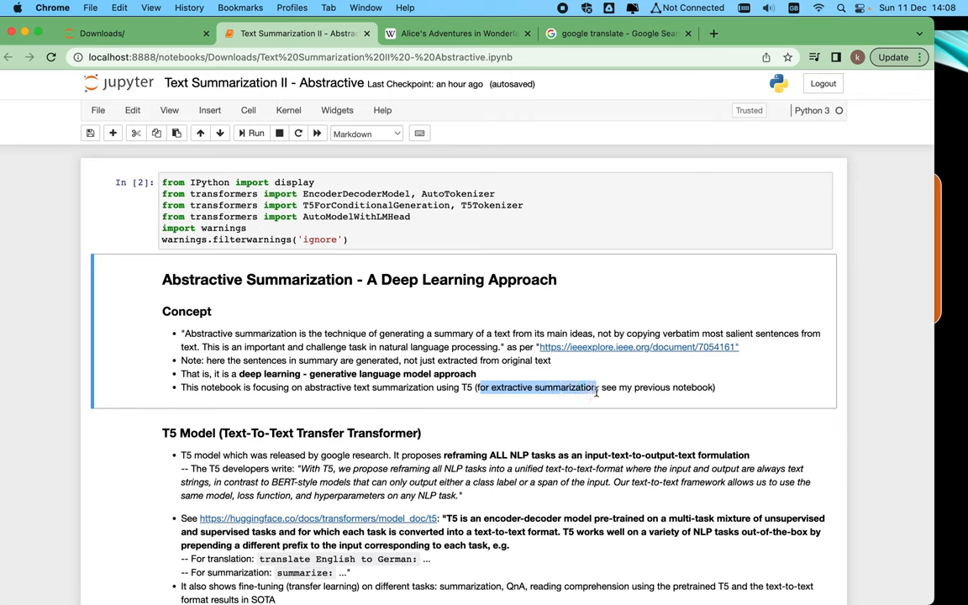
{"action": "left_click_drag", "start_coordinate": [585, 398], "coordinate": [703, 390]}
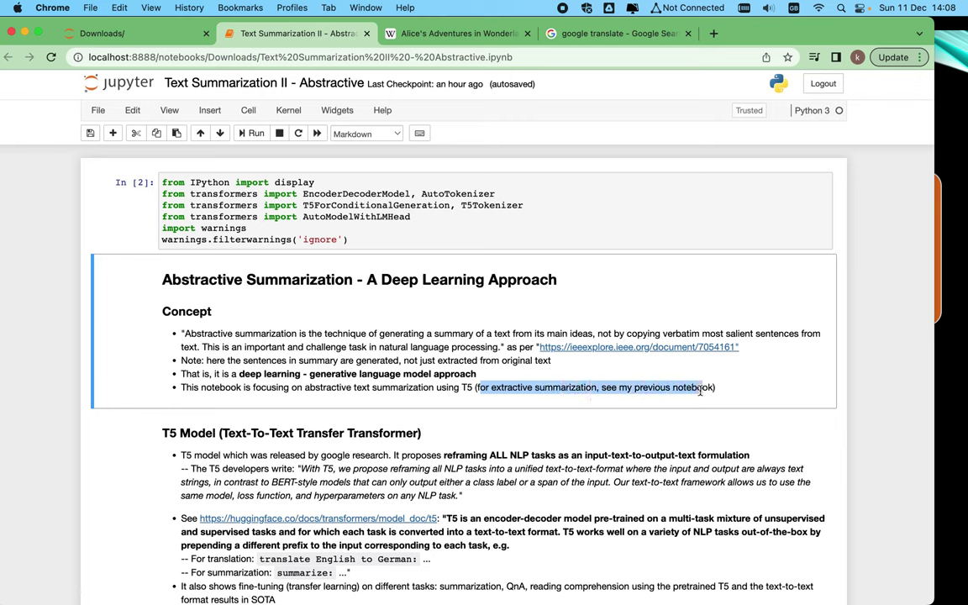
{"action": "left_click", "coordinate": [145, 432]}
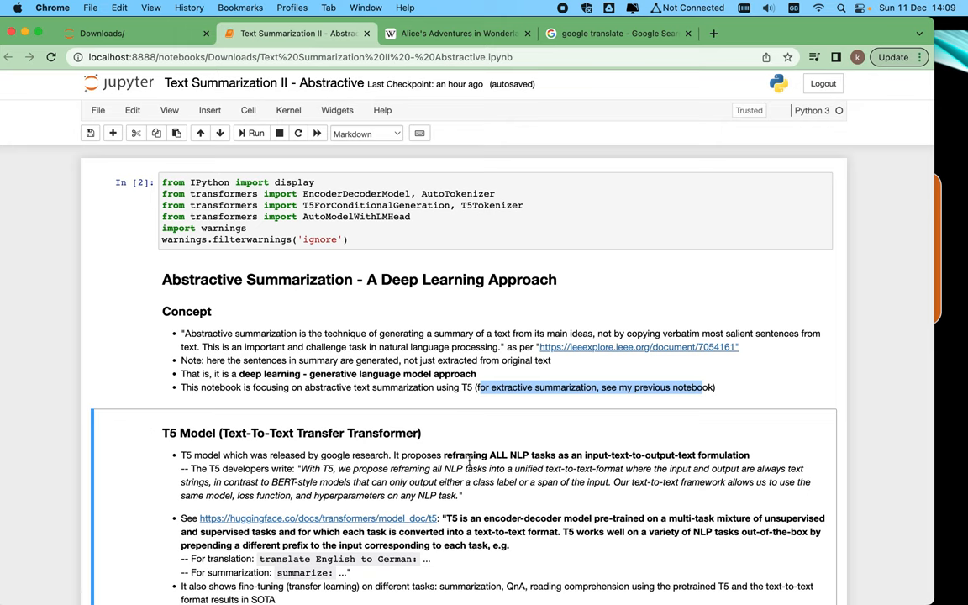
{"action": "left_click_drag", "start_coordinate": [467, 455], "coordinate": [749, 454]}
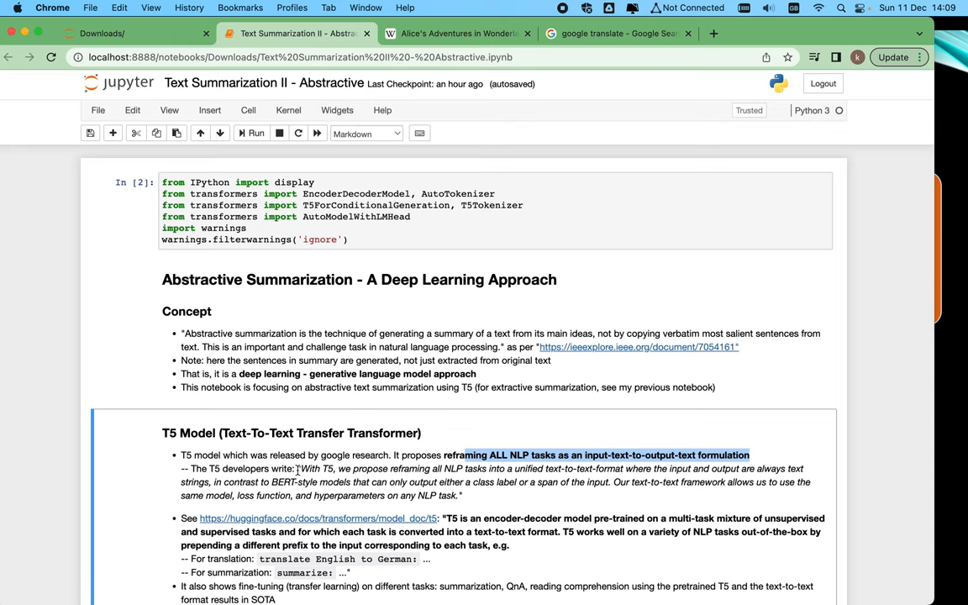
{"action": "left_click_drag", "start_coordinate": [298, 469], "coordinate": [557, 471]}
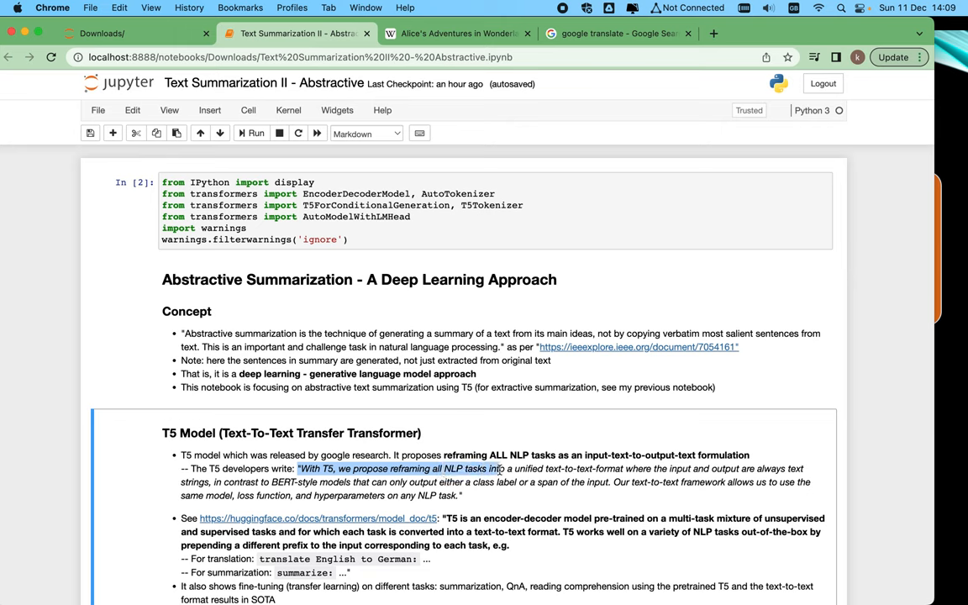
{"action": "left_click_drag", "start_coordinate": [557, 470], "coordinate": [661, 480]}
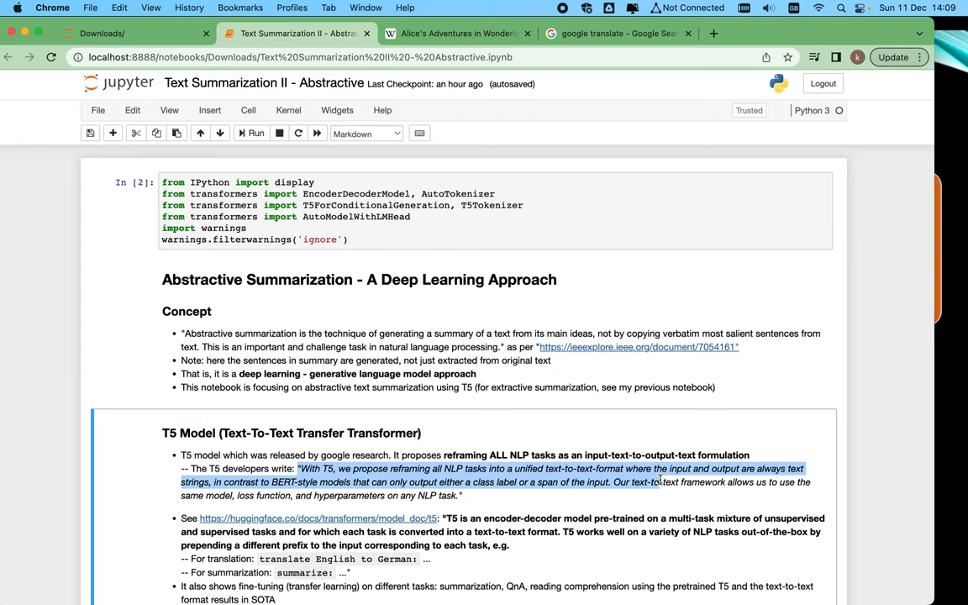
{"action": "left_click_drag", "start_coordinate": [660, 481], "coordinate": [767, 496]}
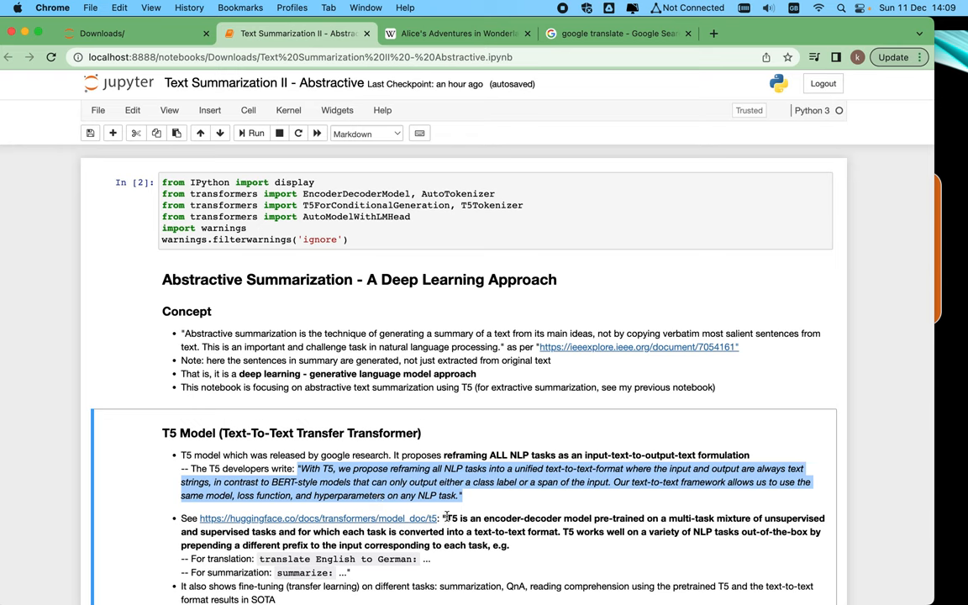
{"action": "left_click", "coordinate": [445, 517]}
{"action": "left_click_drag", "start_coordinate": [445, 518], "coordinate": [674, 522]}
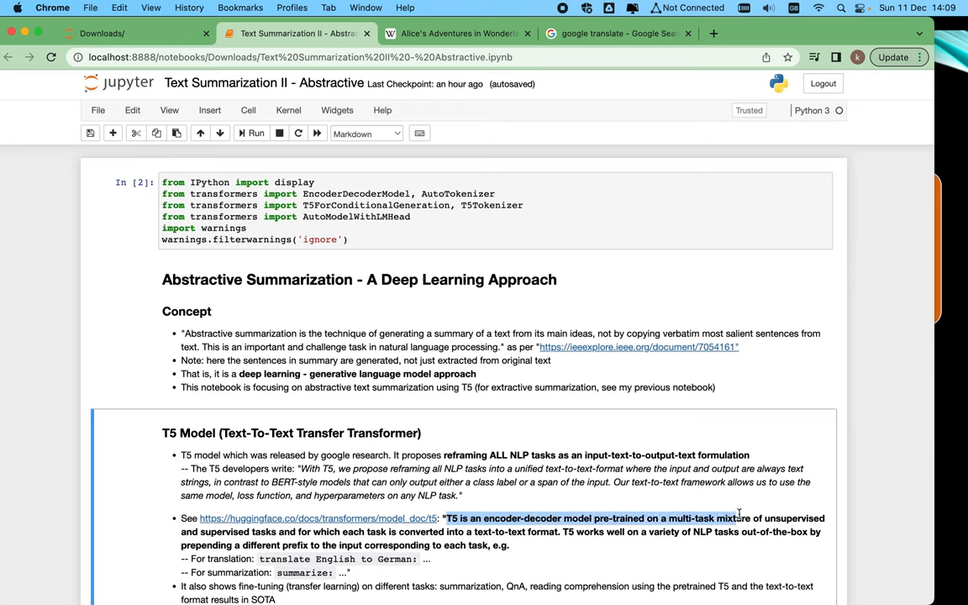
{"action": "mouse_move", "coordinate": [674, 522]}
{"action": "left_mouse_down"}
{"action": "mouse_move", "coordinate": [794, 519]}
{"action": "mouse_move", "coordinate": [745, 535]}
{"action": "left_mouse_up"}
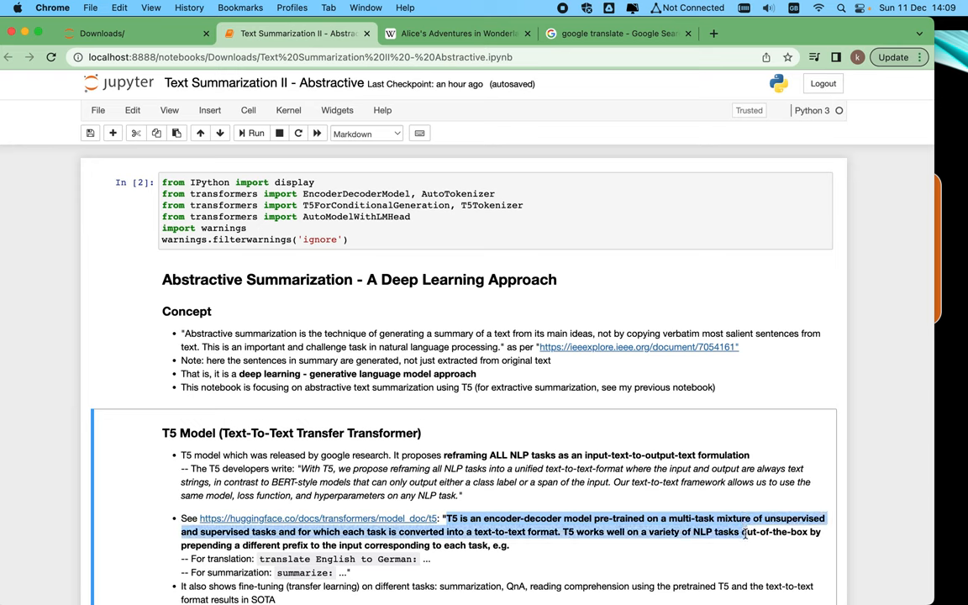
{"action": "left_click_drag", "start_coordinate": [746, 534], "coordinate": [746, 544]}
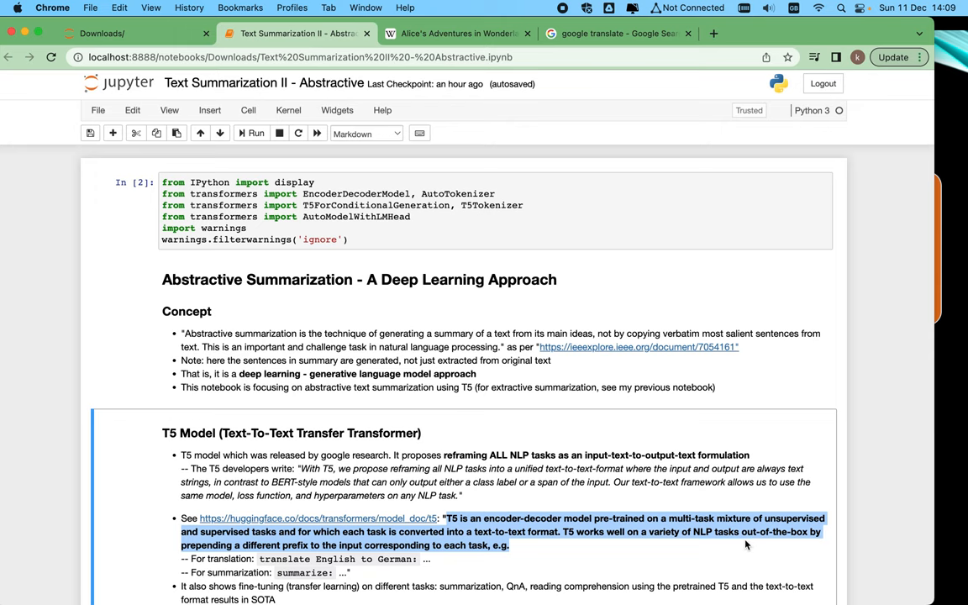
{"action": "left_click", "coordinate": [205, 561]}
{"action": "left_click_drag", "start_coordinate": [206, 561], "coordinate": [418, 566]}
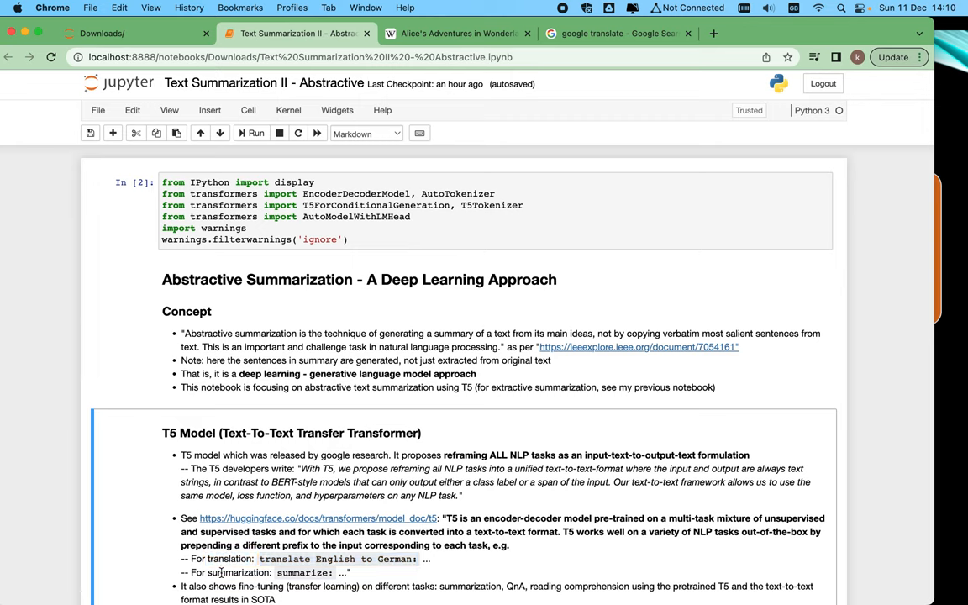
{"action": "left_click_drag", "start_coordinate": [208, 574], "coordinate": [336, 576]}
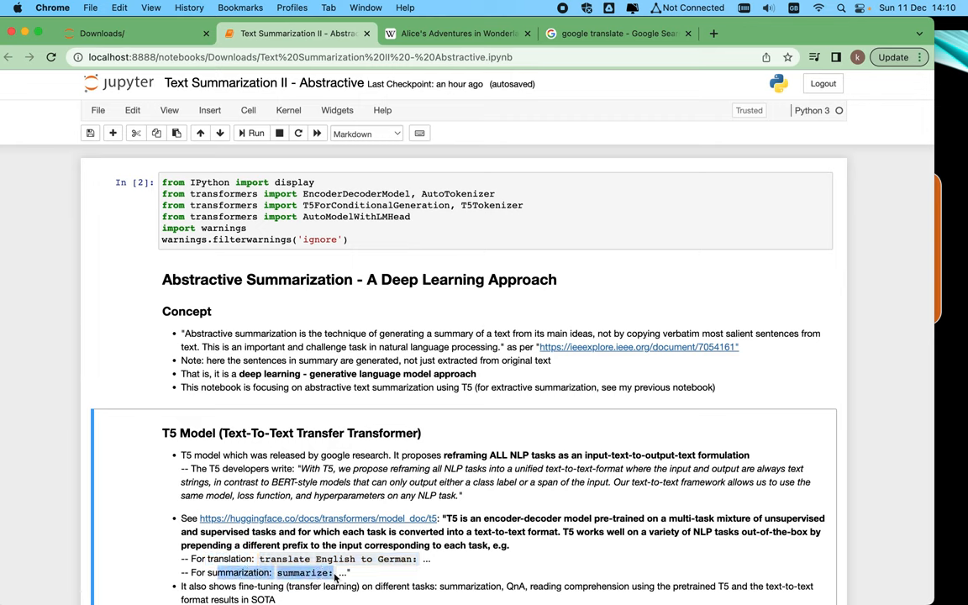
{"action": "left_click", "coordinate": [204, 586]}
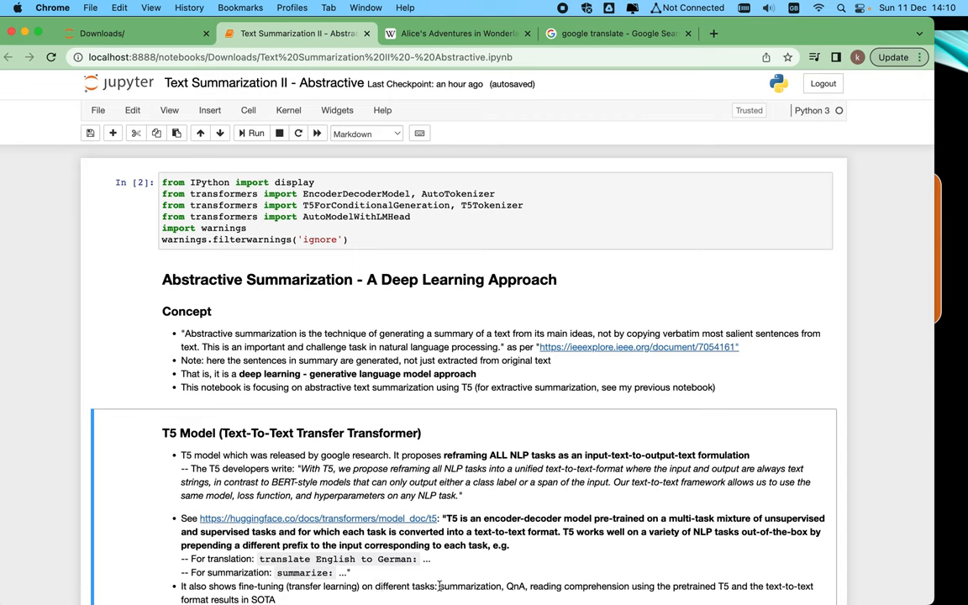
{"action": "left_click_drag", "start_coordinate": [439, 585], "coordinate": [447, 597]}
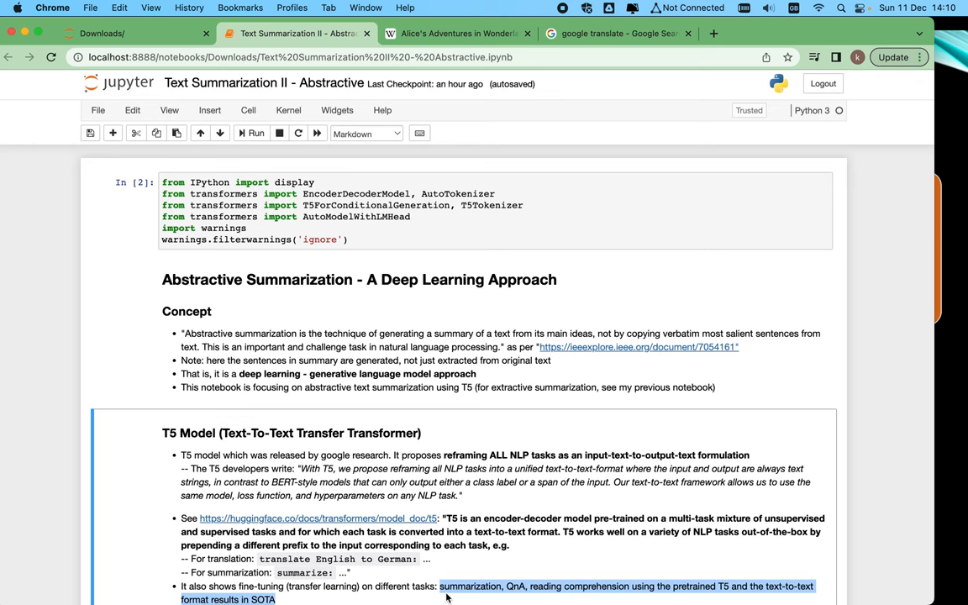
{"action": "left_click", "coordinate": [447, 597]}
{"action": "scroll", "coordinate": [448, 596], "scroll_direction": "down", "scroll_amount": 10}
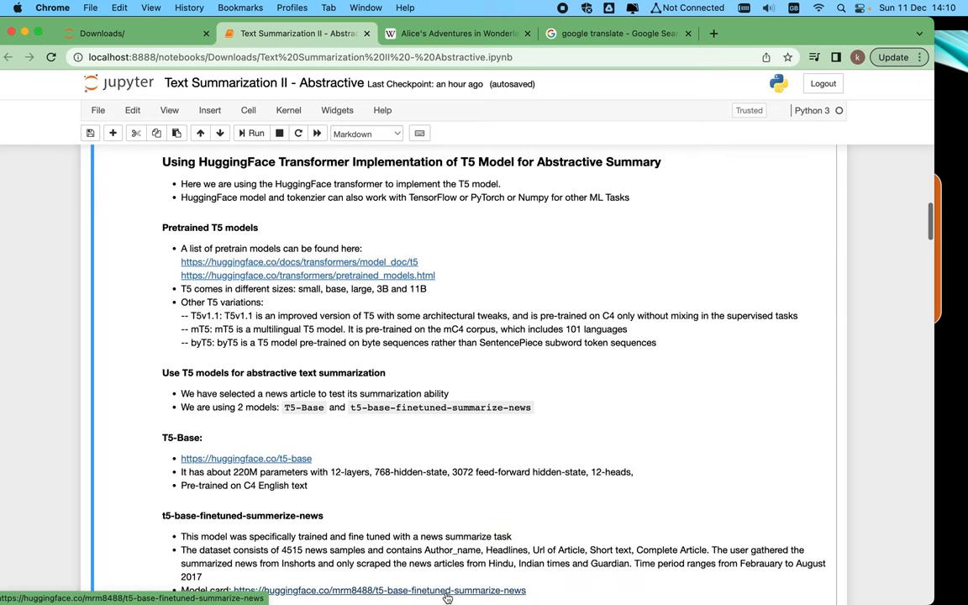
{"action": "scroll", "coordinate": [392, 441], "scroll_direction": "up", "scroll_amount": 10}
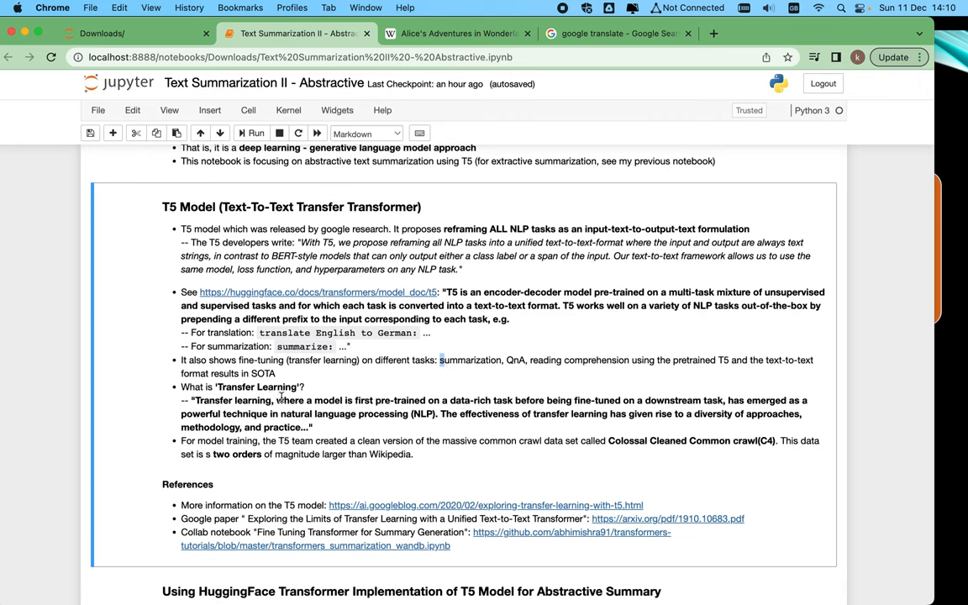
{"action": "left_click_drag", "start_coordinate": [278, 400], "coordinate": [526, 405]}
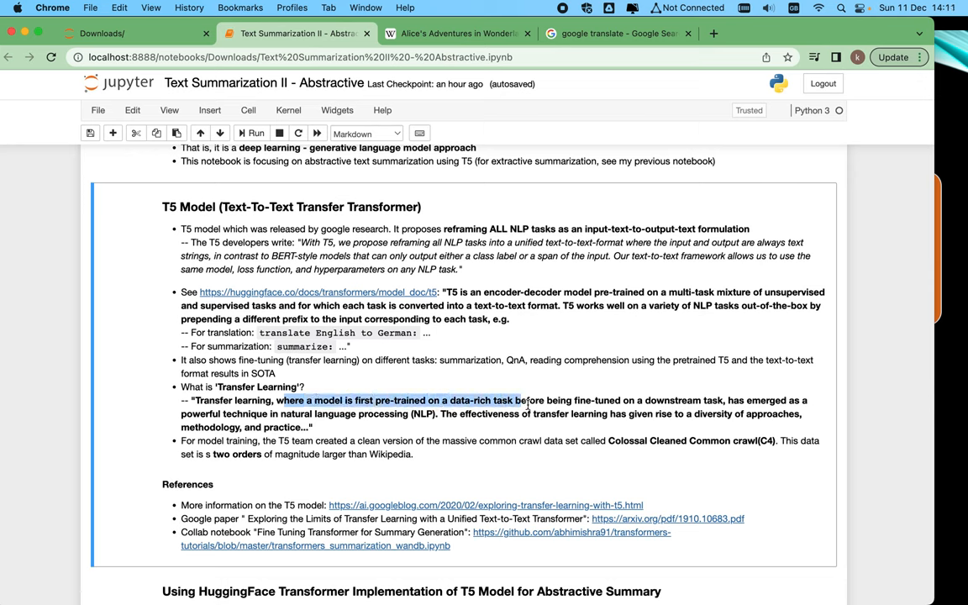
{"action": "left_click_drag", "start_coordinate": [526, 405], "coordinate": [550, 403]}
{"action": "left_click_drag", "start_coordinate": [550, 410], "coordinate": [537, 415]}
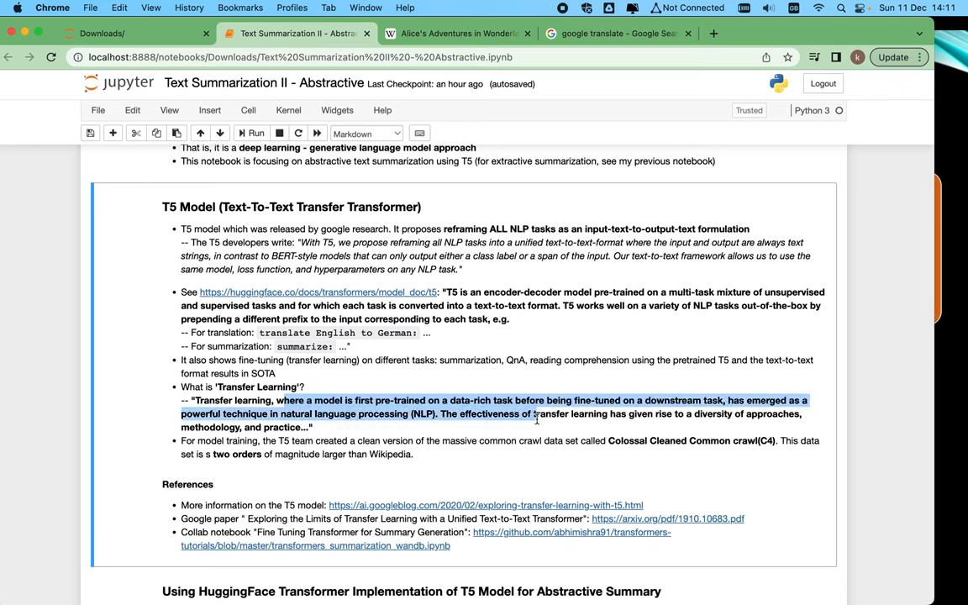
{"action": "left_click_drag", "start_coordinate": [535, 418], "coordinate": [537, 427]}
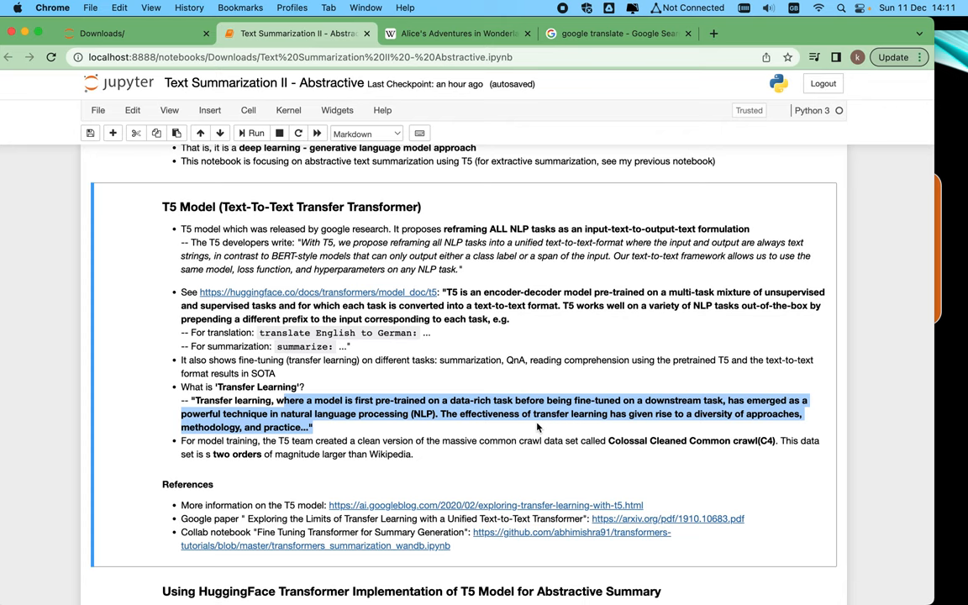
{"action": "scroll", "coordinate": [538, 426], "scroll_direction": "down", "scroll_amount": 10}
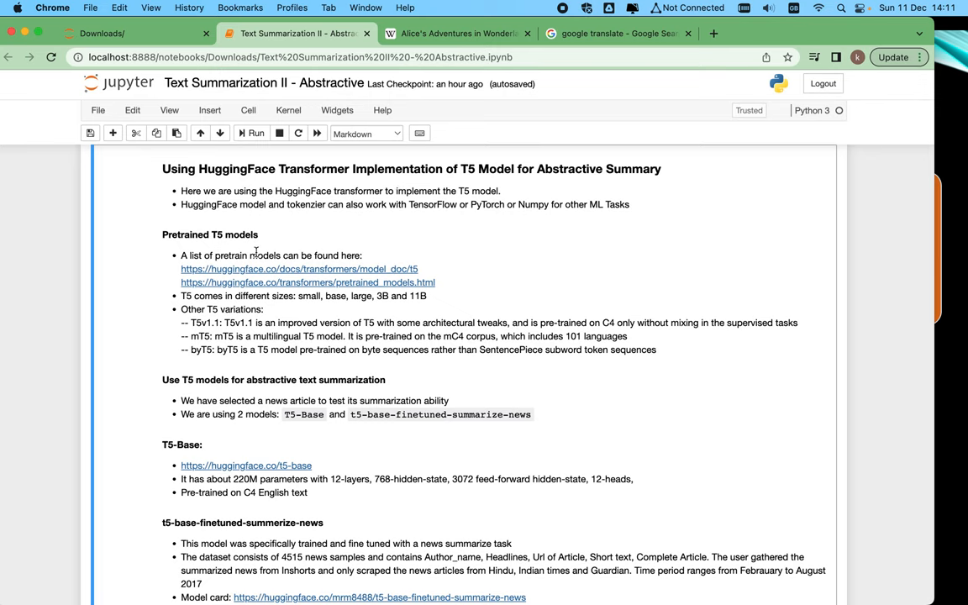
{"action": "mouse_move", "coordinate": [180, 269]}
{"action": "left_mouse_down"}
{"action": "mouse_move", "coordinate": [389, 269]}
{"action": "mouse_move", "coordinate": [387, 282]}
{"action": "left_mouse_up"}
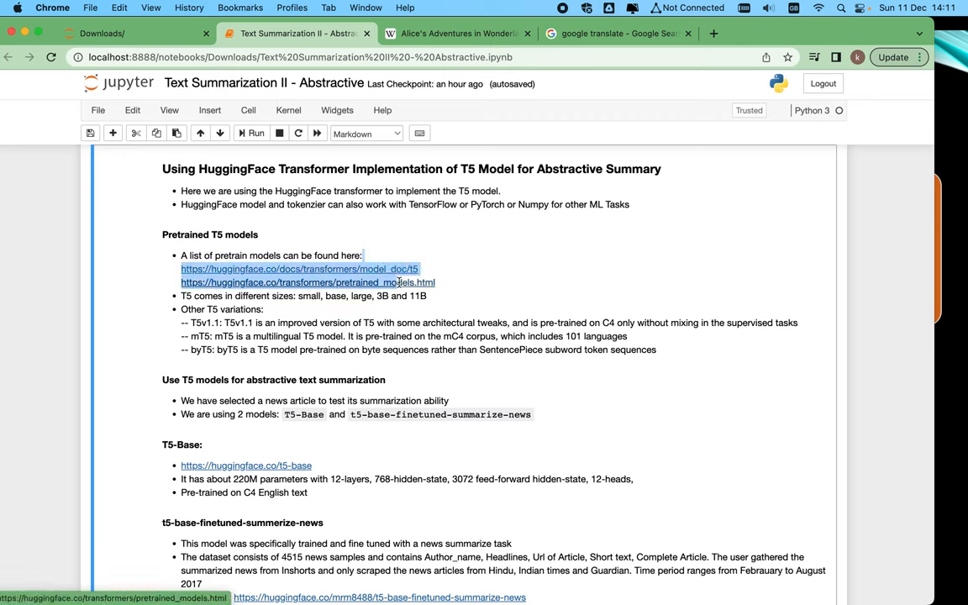
{"action": "left_click", "coordinate": [178, 295]}
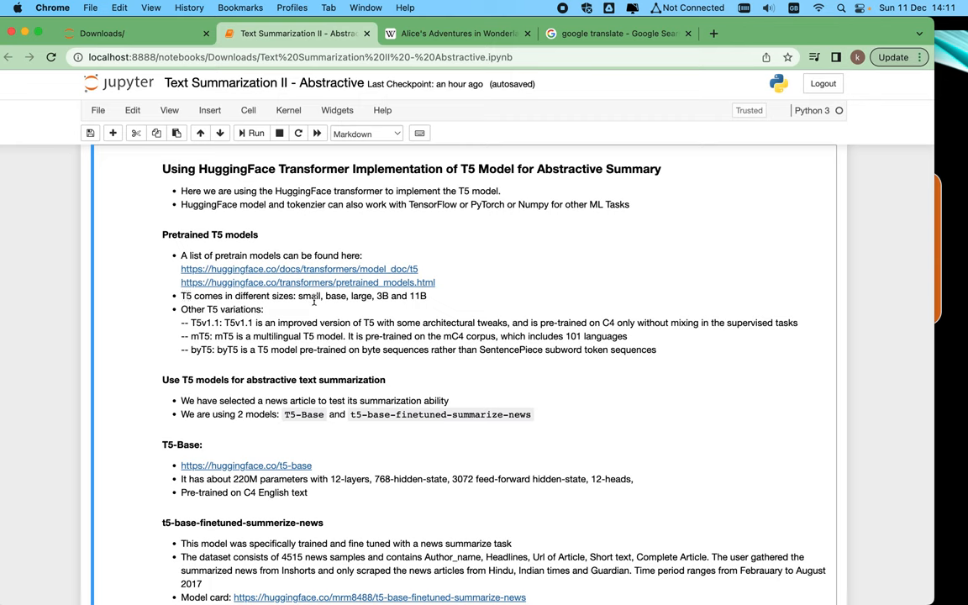
{"action": "mouse_move", "coordinate": [320, 296]}
{"action": "left_mouse_down"}
{"action": "mouse_move", "coordinate": [383, 307]}
{"action": "mouse_move", "coordinate": [427, 298]}
{"action": "left_mouse_up"}
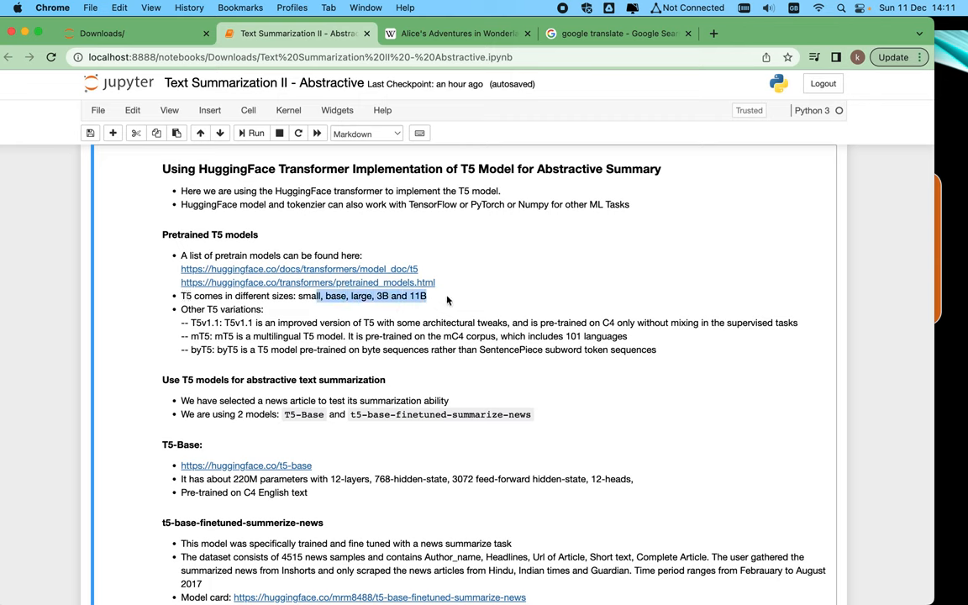
{"action": "left_click", "coordinate": [447, 301]}
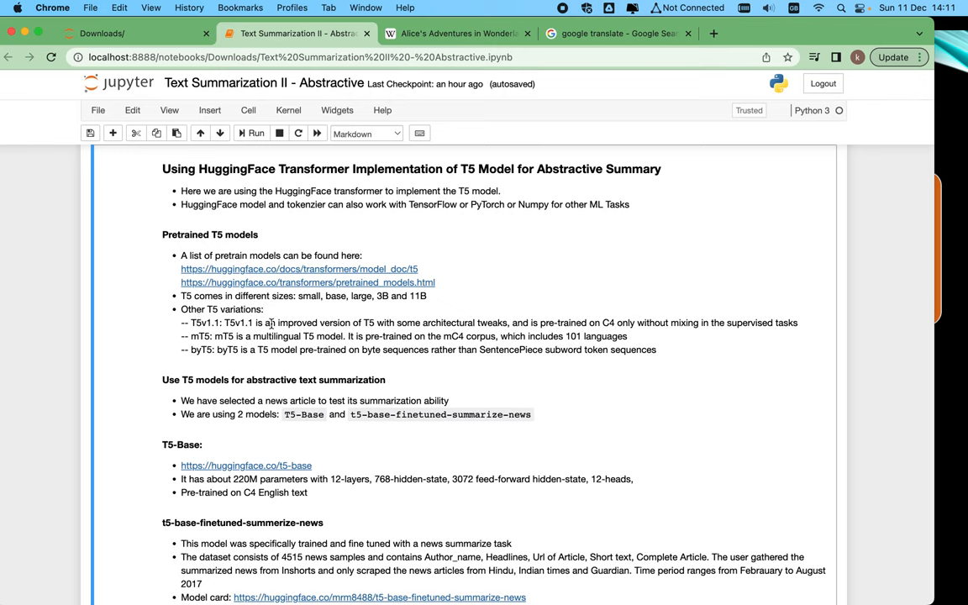
{"action": "left_click_drag", "start_coordinate": [266, 324], "coordinate": [498, 317]}
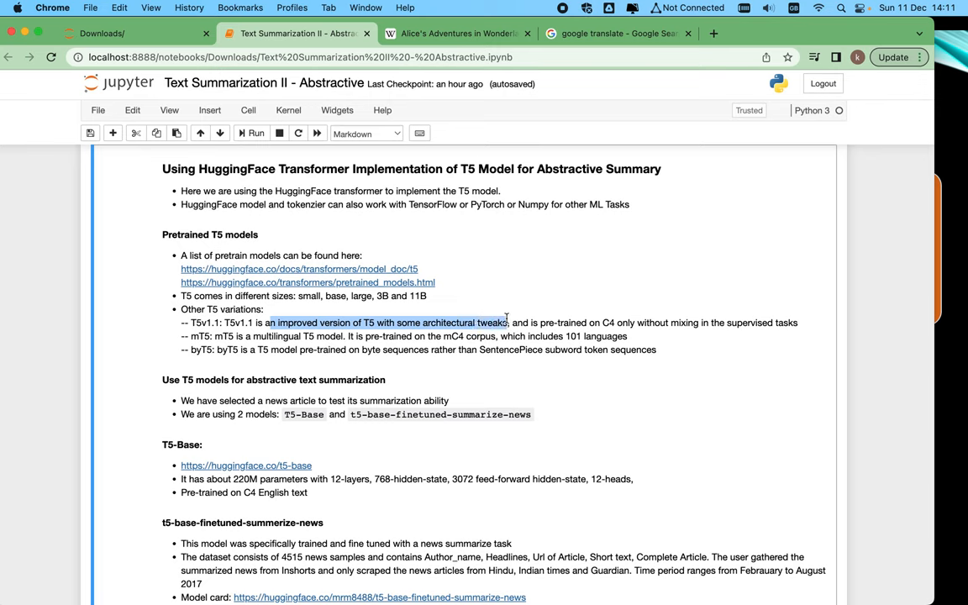
{"action": "left_click_drag", "start_coordinate": [507, 319], "coordinate": [772, 322]}
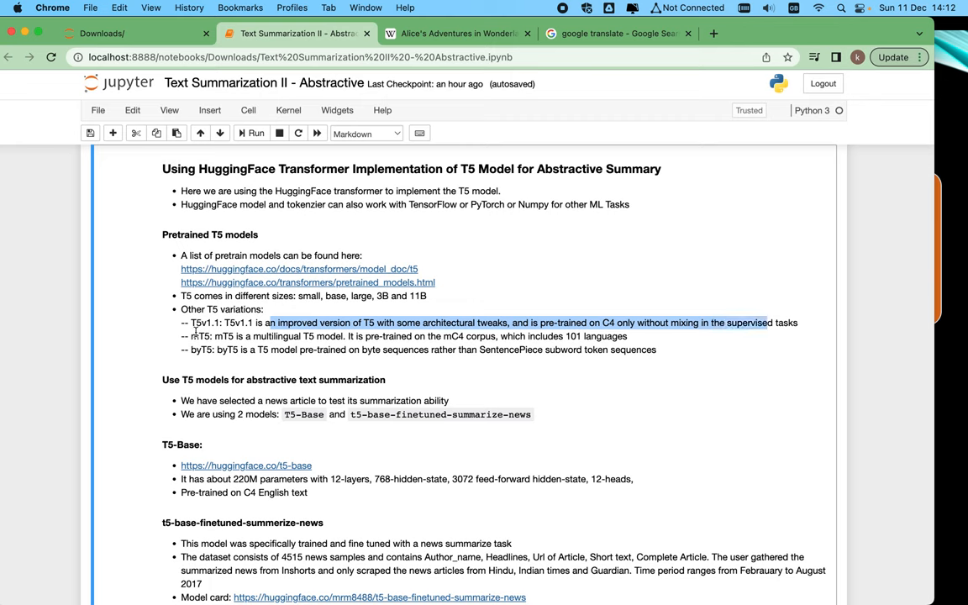
{"action": "left_click_drag", "start_coordinate": [197, 336], "coordinate": [628, 336]}
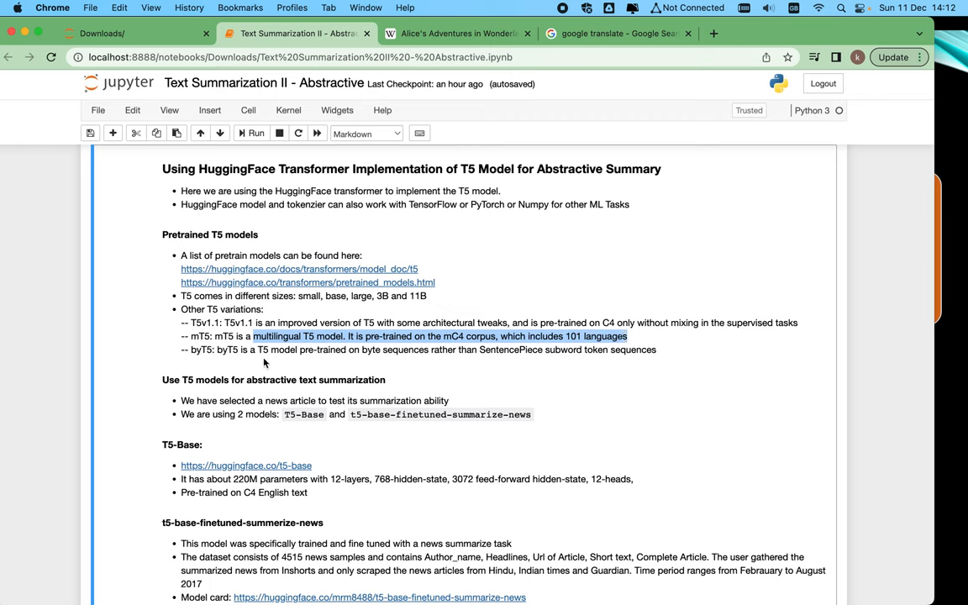
{"action": "left_click", "coordinate": [235, 321]}
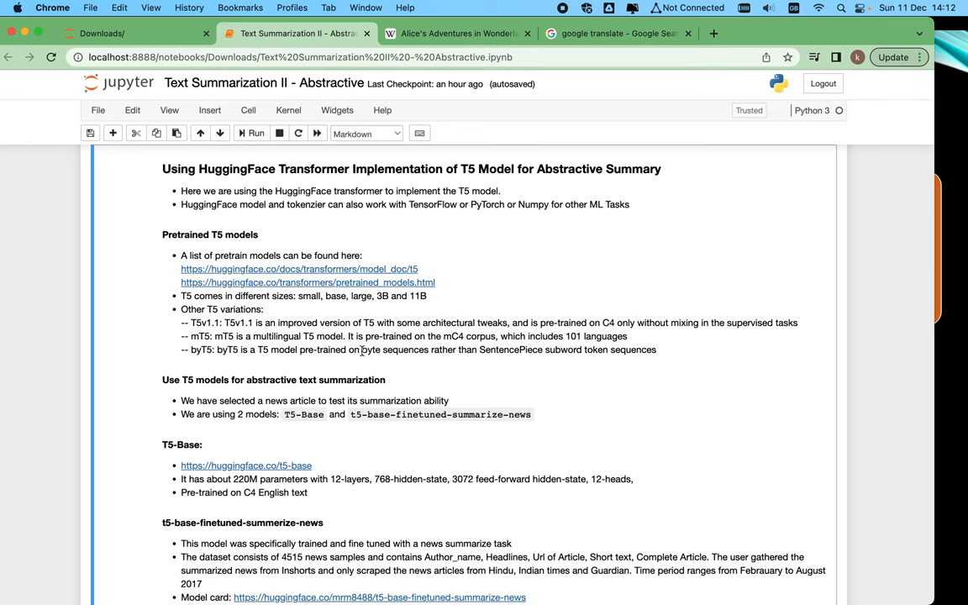
{"action": "left_click_drag", "start_coordinate": [361, 351], "coordinate": [670, 355]}
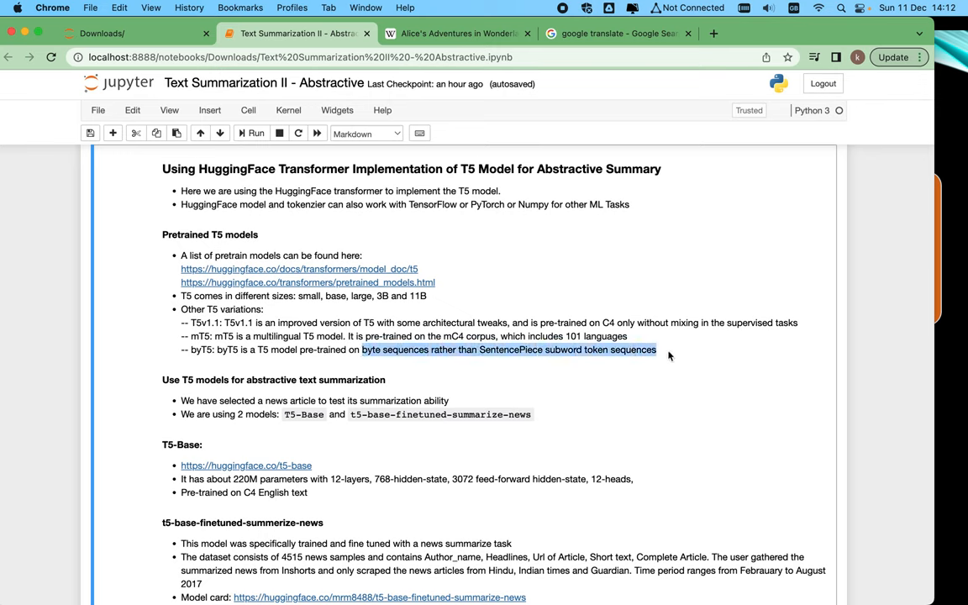
{"action": "left_click", "coordinate": [463, 374]}
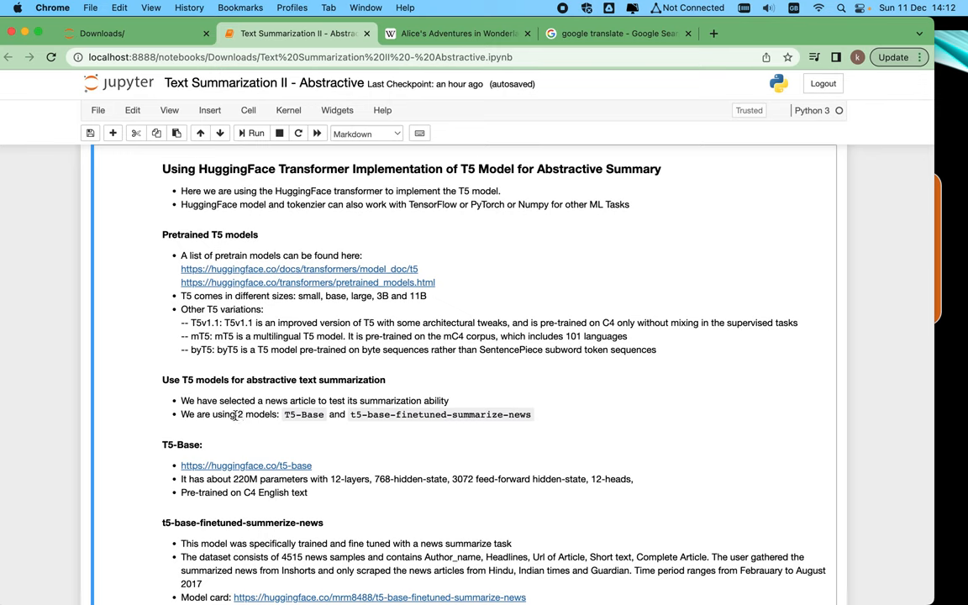
Highlight the two-models line and the T5-Base size, parameter and English pre-training details.
{"action": "left_click_drag", "start_coordinate": [238, 414], "coordinate": [534, 417]}
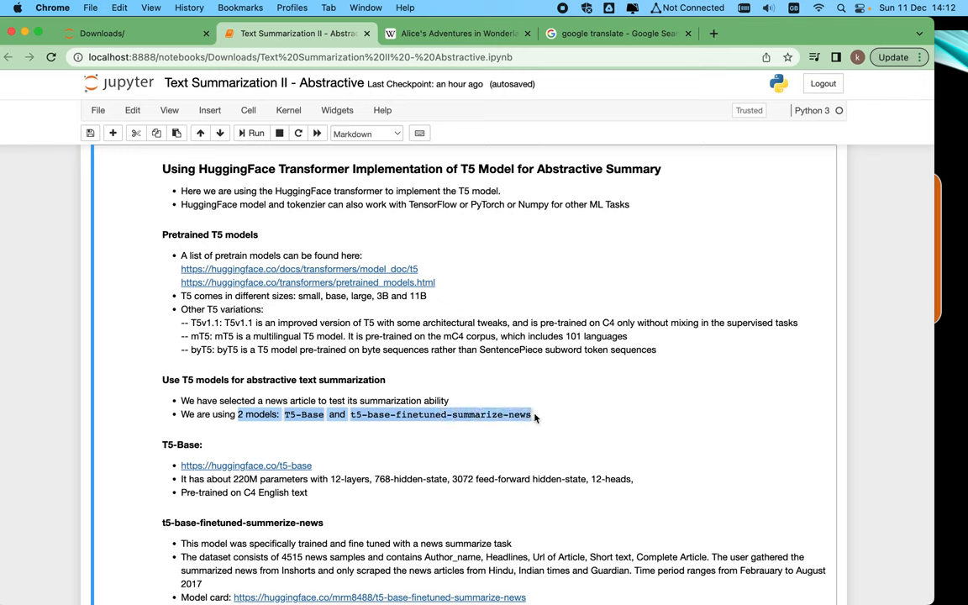
{"action": "left_click", "coordinate": [376, 432]}
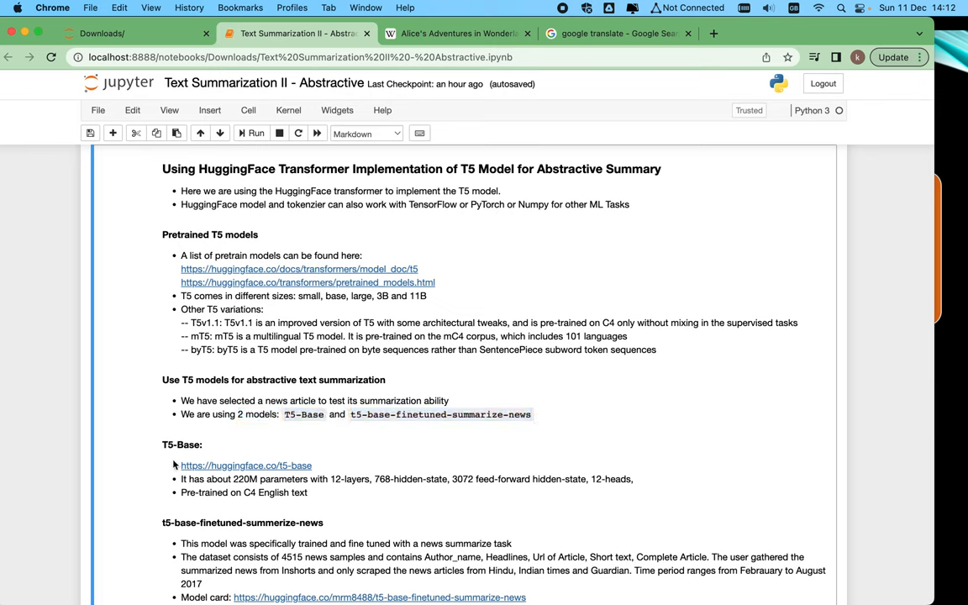
{"action": "mouse_move", "coordinate": [180, 465]}
{"action": "left_mouse_down"}
{"action": "mouse_move", "coordinate": [293, 480]}
{"action": "mouse_move", "coordinate": [380, 476]}
{"action": "left_mouse_up"}
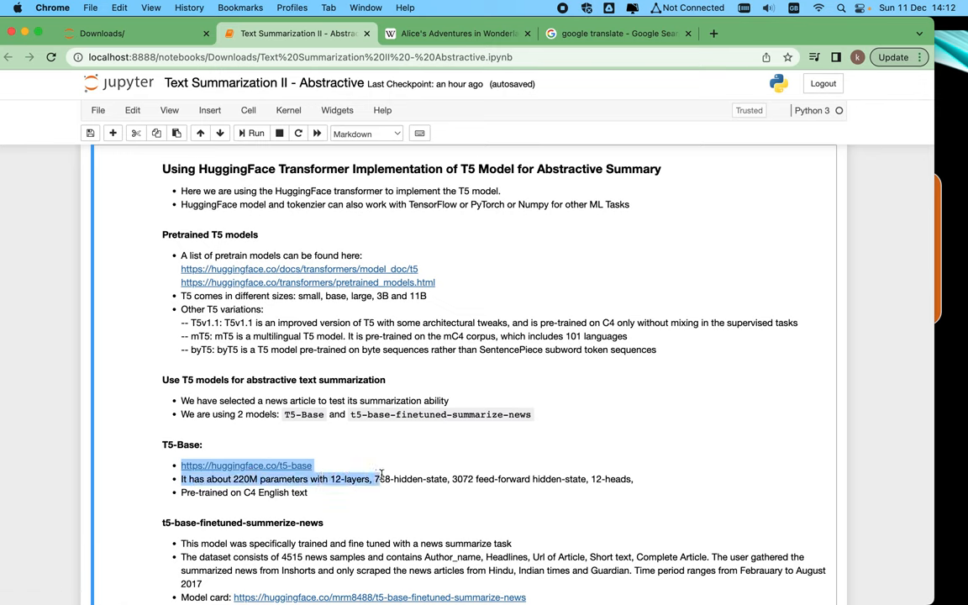
{"action": "left_click_drag", "start_coordinate": [381, 476], "coordinate": [635, 482]}
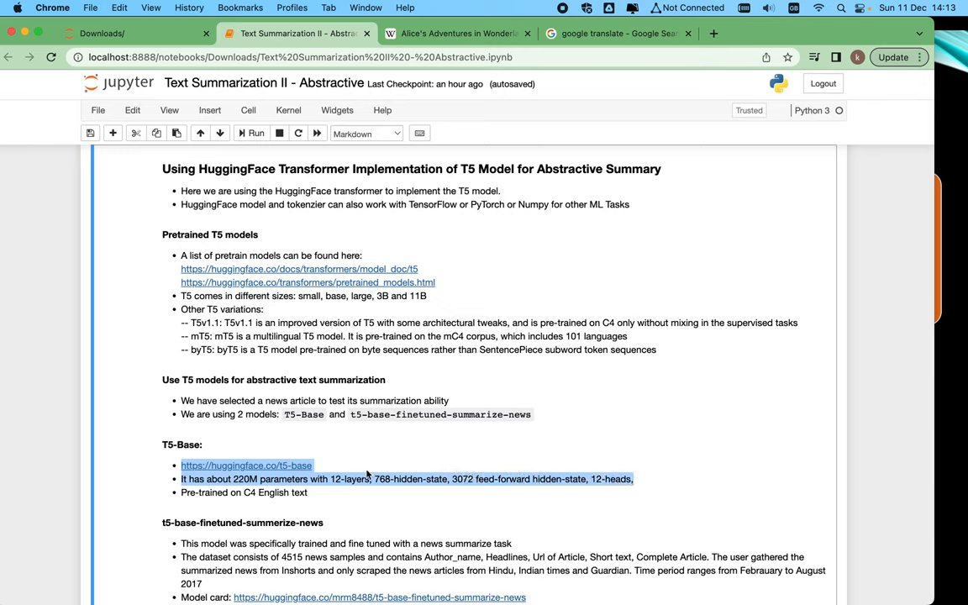
{"action": "left_click_drag", "start_coordinate": [308, 493], "coordinate": [259, 493]}
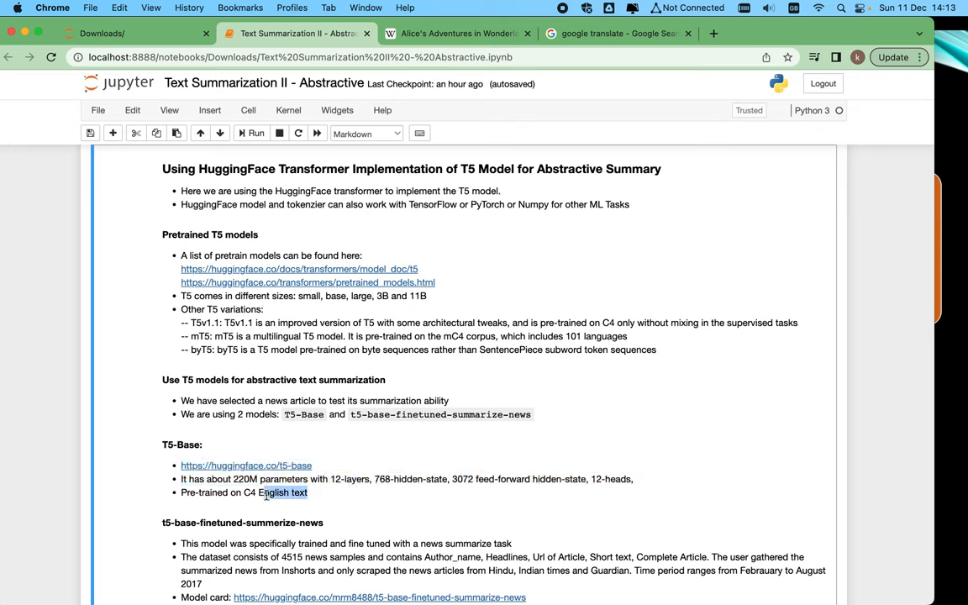
{"action": "left_click", "coordinate": [206, 514]}
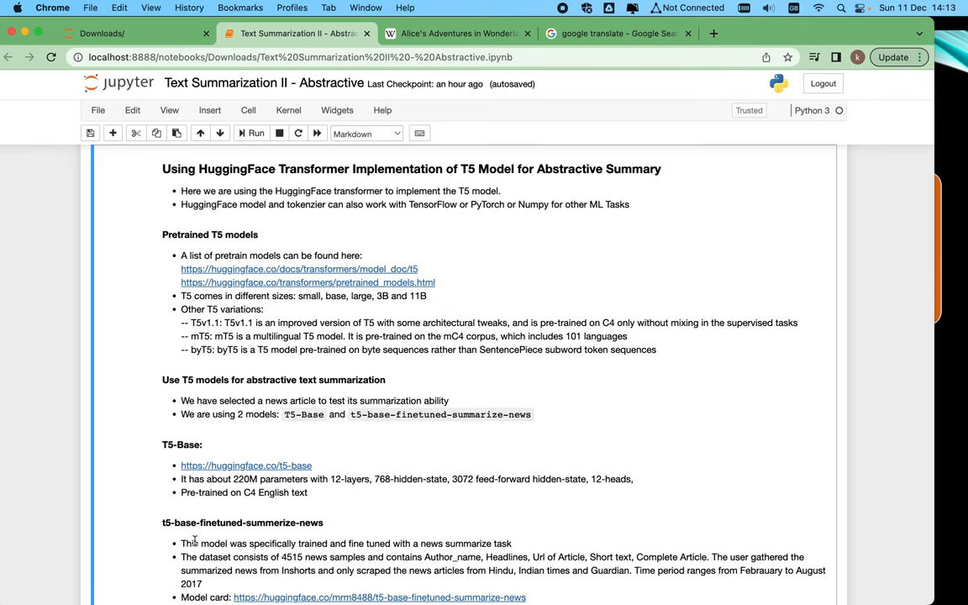
Highlight how the fine-tuned model was trained on the news dataset, then advance to the create_summary cell.
{"action": "left_click_drag", "start_coordinate": [189, 542], "coordinate": [515, 548]}
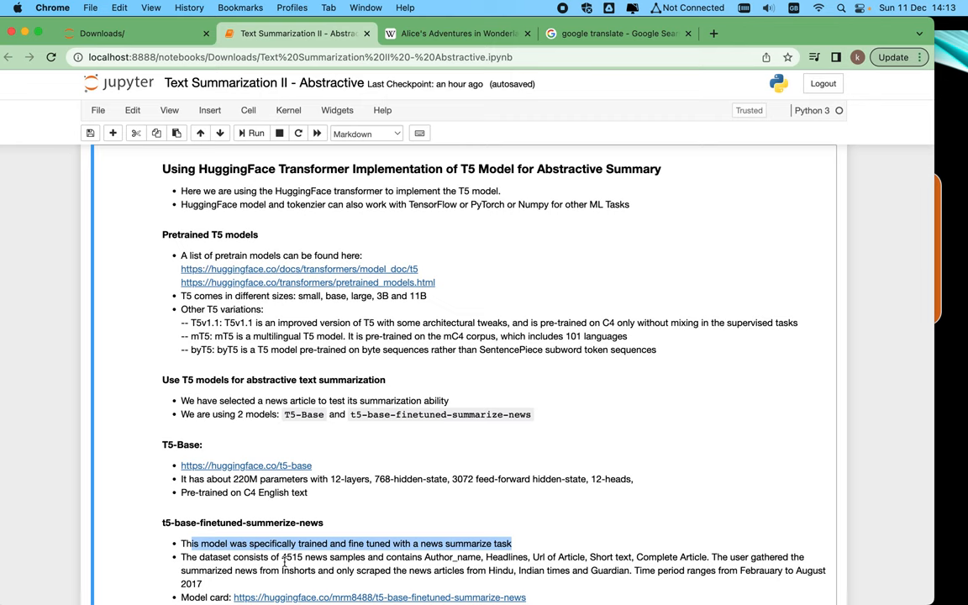
{"action": "left_click_drag", "start_coordinate": [325, 558], "coordinate": [710, 559]}
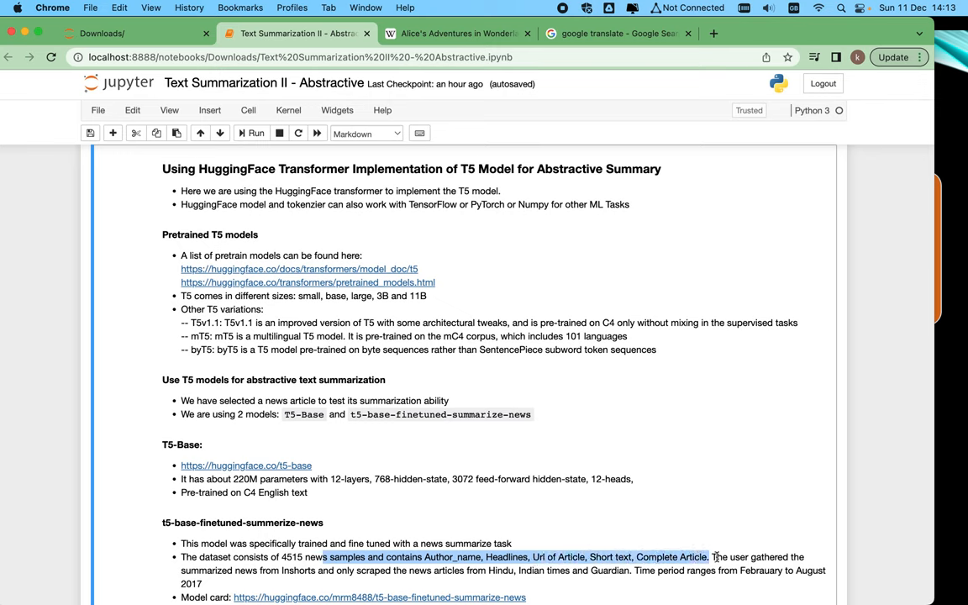
{"action": "left_click", "coordinate": [714, 557]}
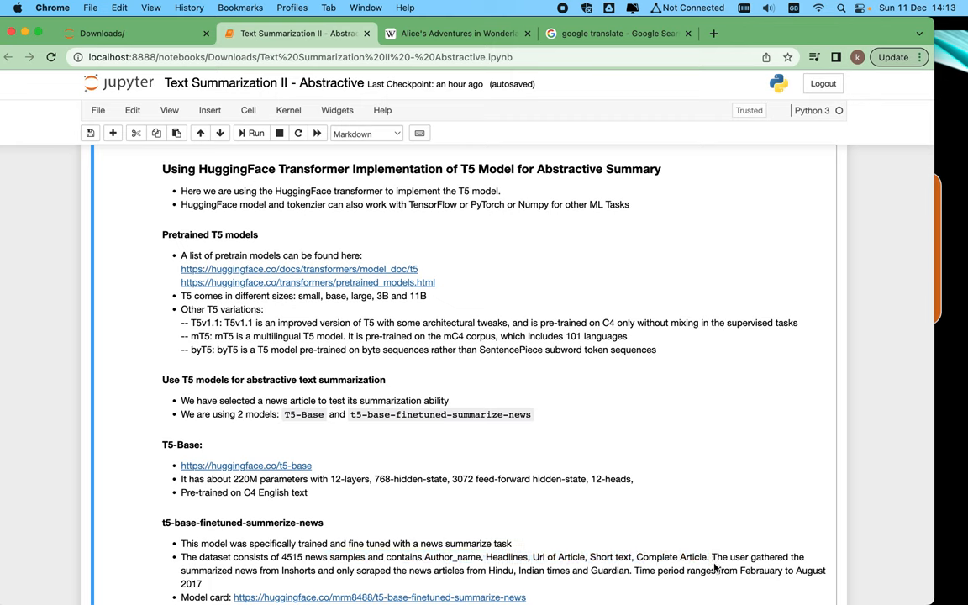
{"action": "left_click_drag", "start_coordinate": [711, 557], "coordinate": [713, 569]}
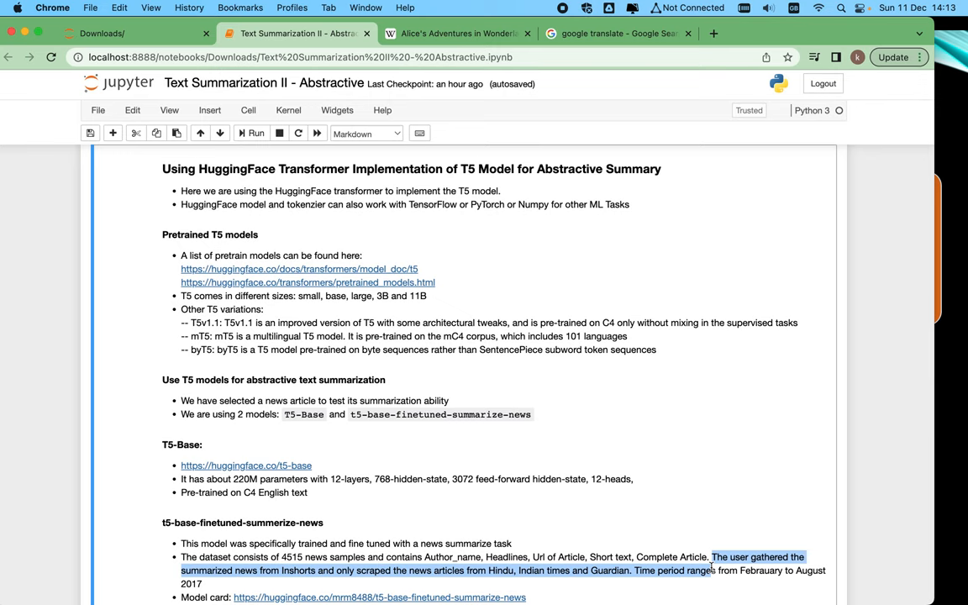
{"action": "mouse_move", "coordinate": [712, 568]}
{"action": "left_mouse_down"}
{"action": "mouse_move", "coordinate": [647, 564]}
{"action": "mouse_move", "coordinate": [668, 568]}
{"action": "mouse_move", "coordinate": [670, 587]}
{"action": "left_mouse_up"}
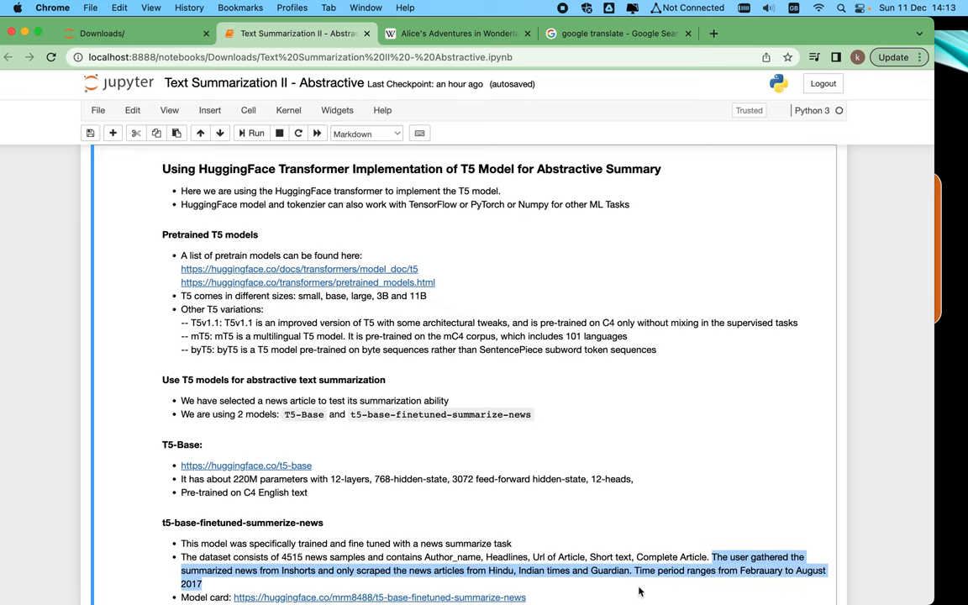
{"action": "key", "text": "shift+Return"}
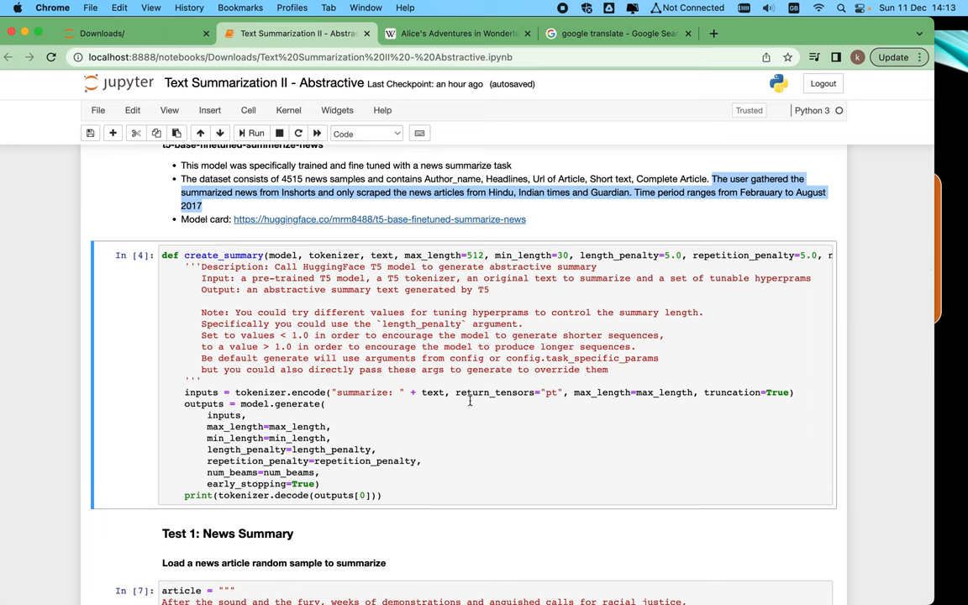
Highlight the create_summary docstring: its description, listed inputs and output.
{"action": "triple_click", "coordinate": [182, 220]}
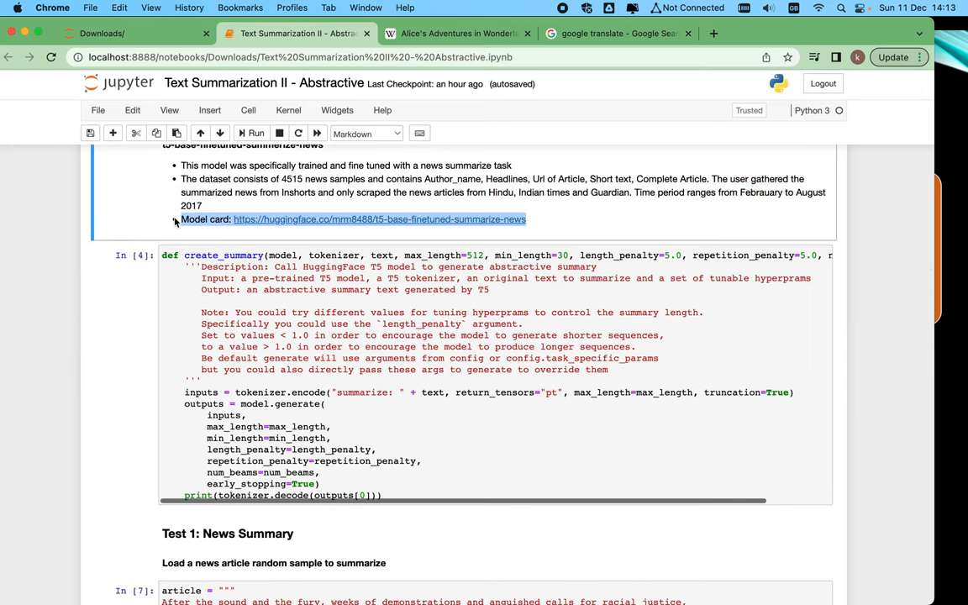
{"action": "left_click", "coordinate": [123, 266]}
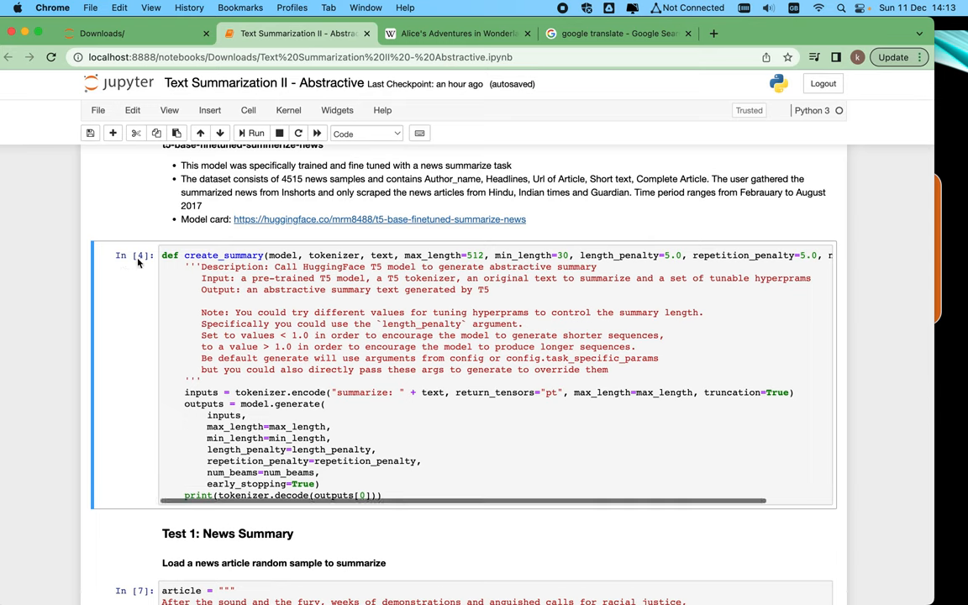
{"action": "mouse_move", "coordinate": [275, 266]}
{"action": "left_mouse_down"}
{"action": "mouse_move", "coordinate": [298, 277]}
{"action": "mouse_move", "coordinate": [371, 267]}
{"action": "left_mouse_up"}
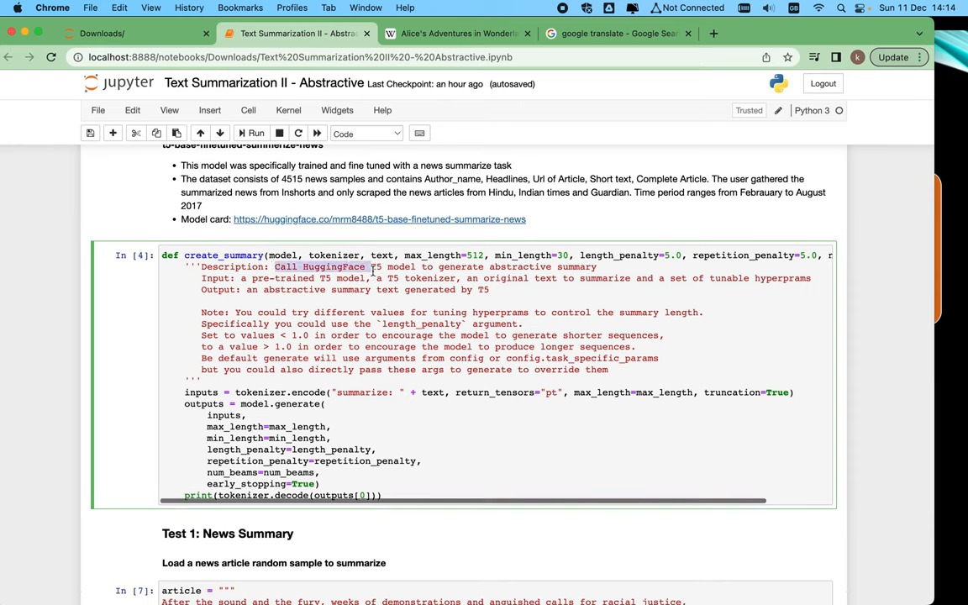
{"action": "left_click", "coordinate": [242, 278]}
{"action": "left_click_drag", "start_coordinate": [242, 278], "coordinate": [460, 278]}
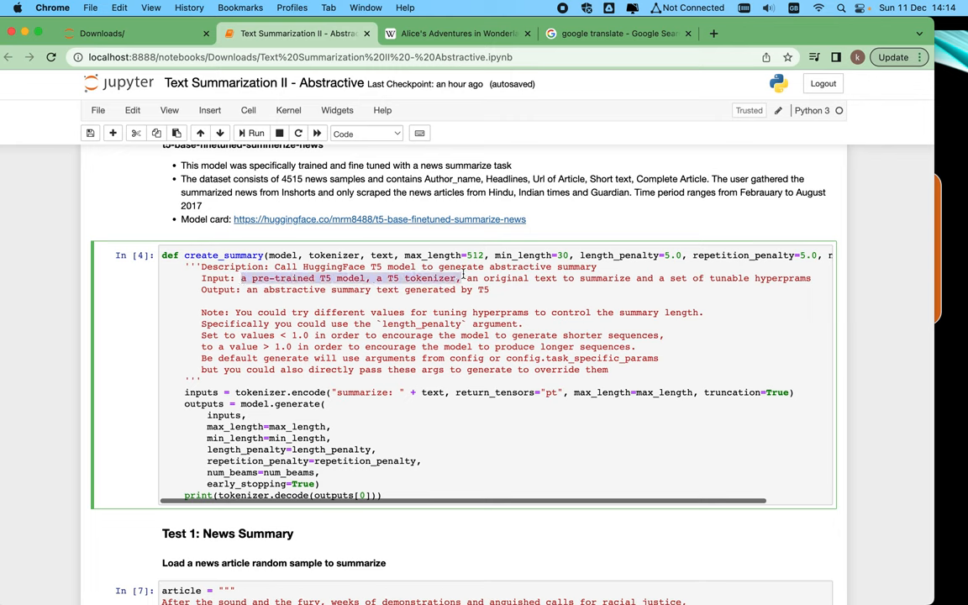
{"action": "left_click_drag", "start_coordinate": [462, 277], "coordinate": [712, 289]}
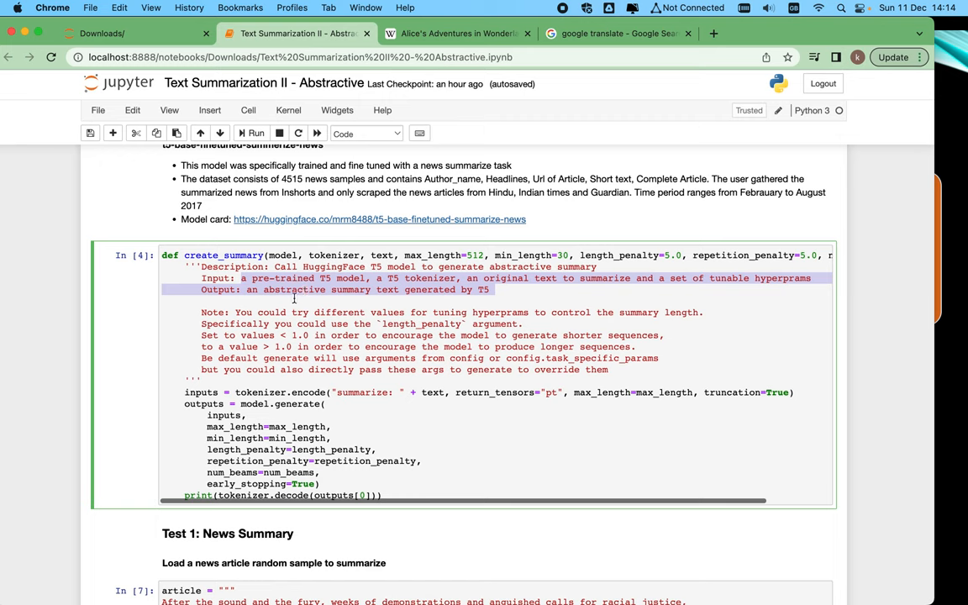
{"action": "left_click", "coordinate": [265, 302]}
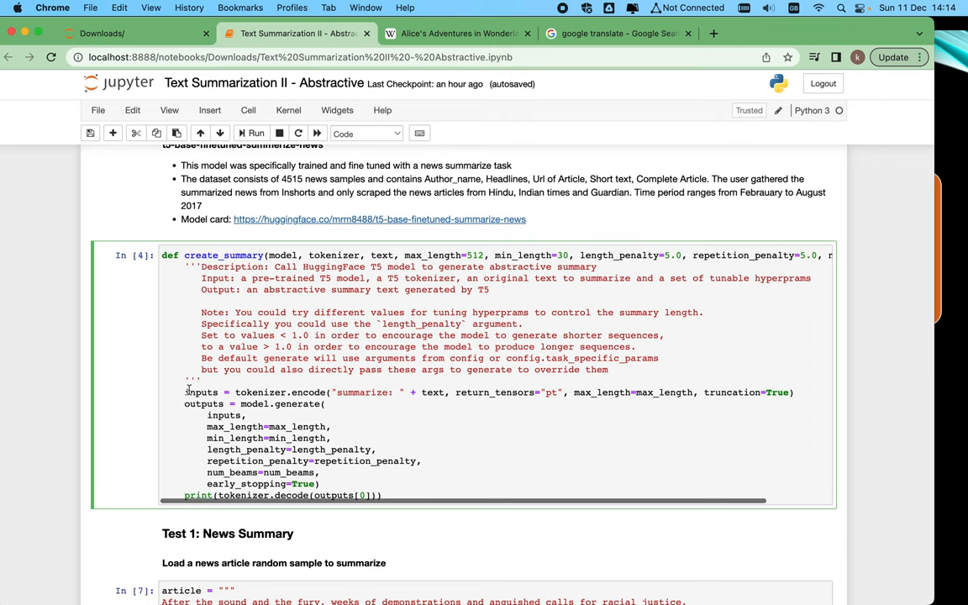
Leave the create_summary cell and advance through Test 1: News Summary to the news article cell.
{"action": "left_click", "coordinate": [124, 424]}
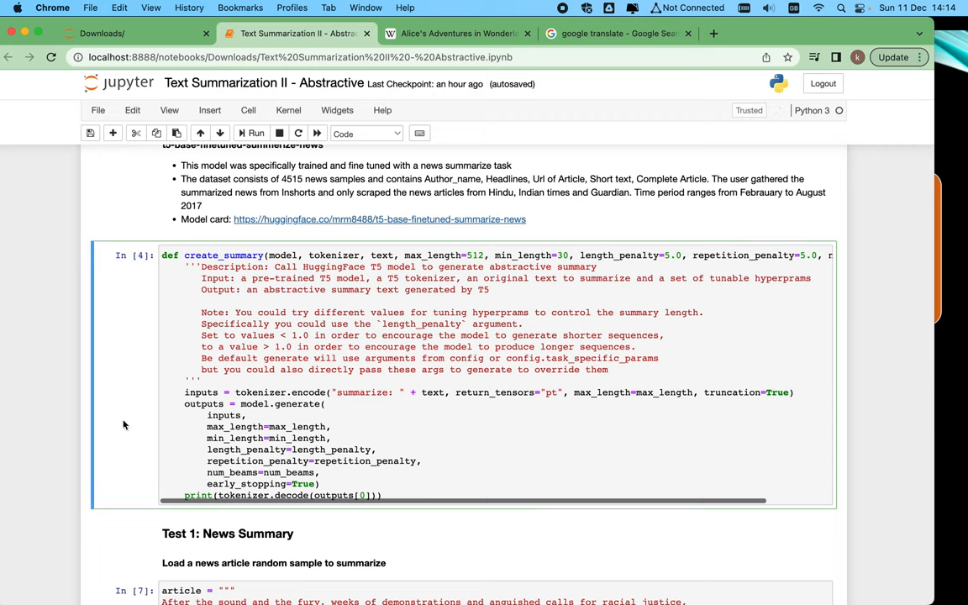
{"action": "key", "text": "shift+Return"}
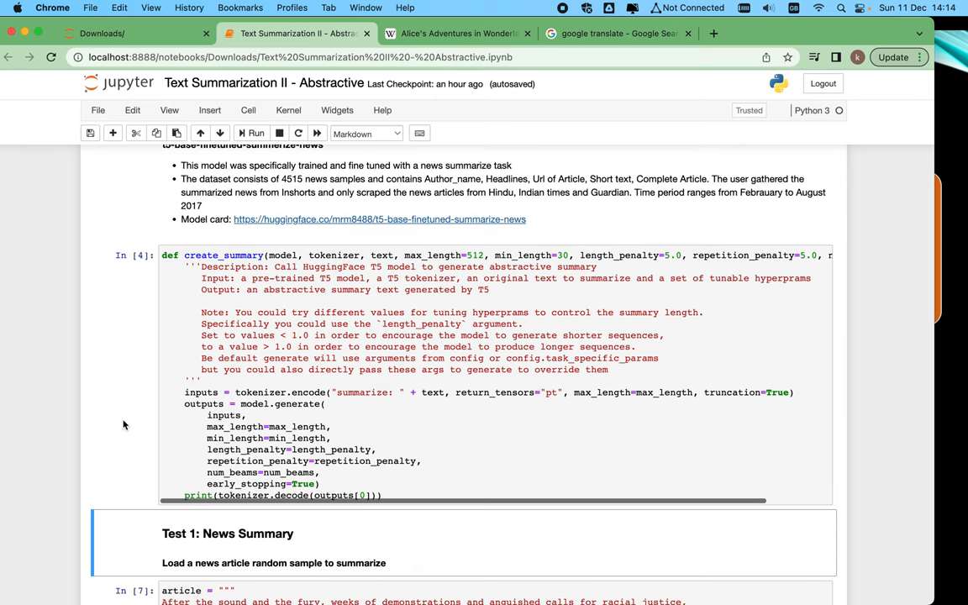
{"action": "key", "text": "shift+Return"}
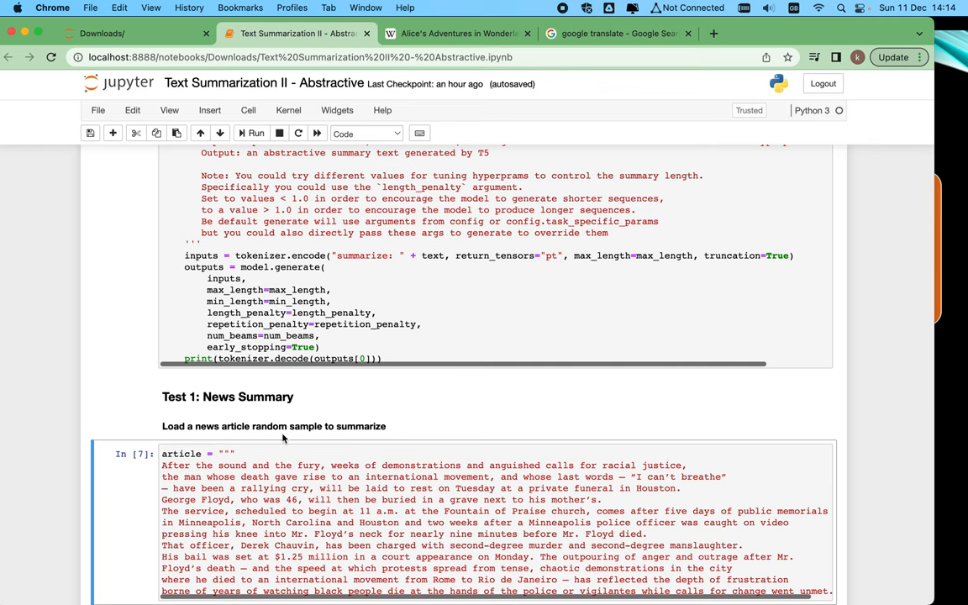
Highlight the T5-Base and fine-tuned model summaries of the George Floyd news article.
{"action": "key", "text": "Down"}
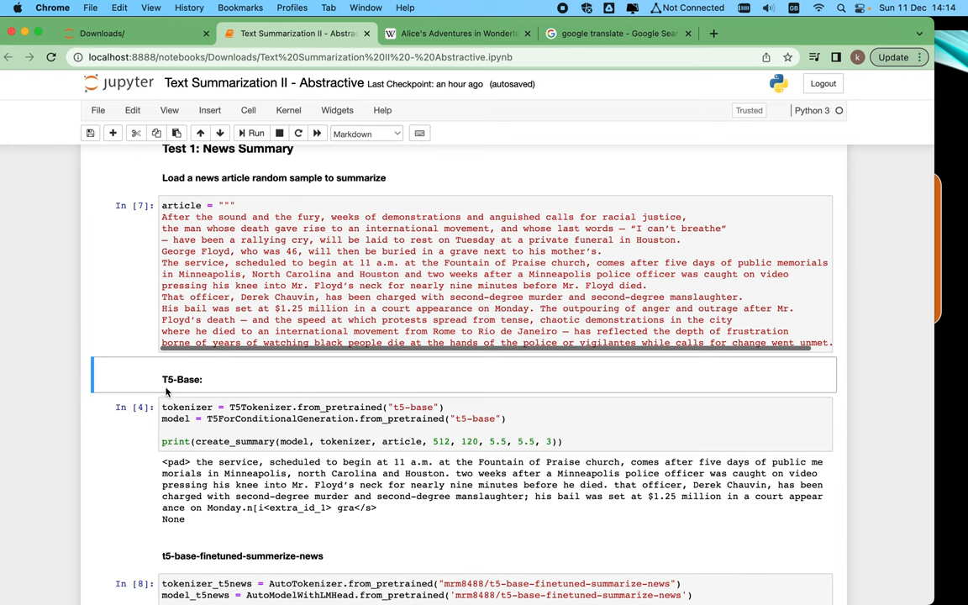
{"action": "left_click", "coordinate": [151, 428]}
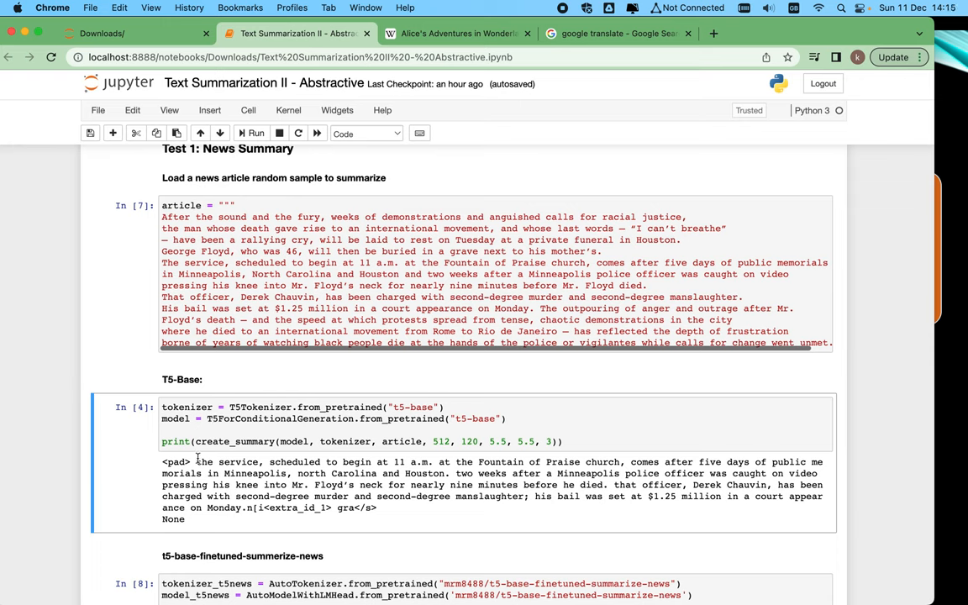
{"action": "left_click_drag", "start_coordinate": [197, 461], "coordinate": [223, 525]}
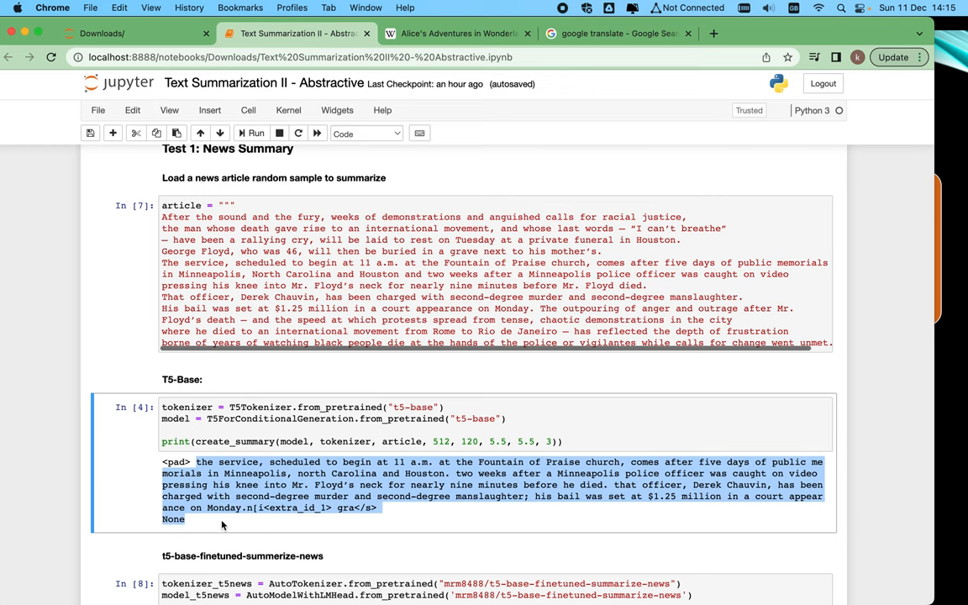
{"action": "scroll", "coordinate": [223, 525], "scroll_direction": "down", "scroll_amount": 4}
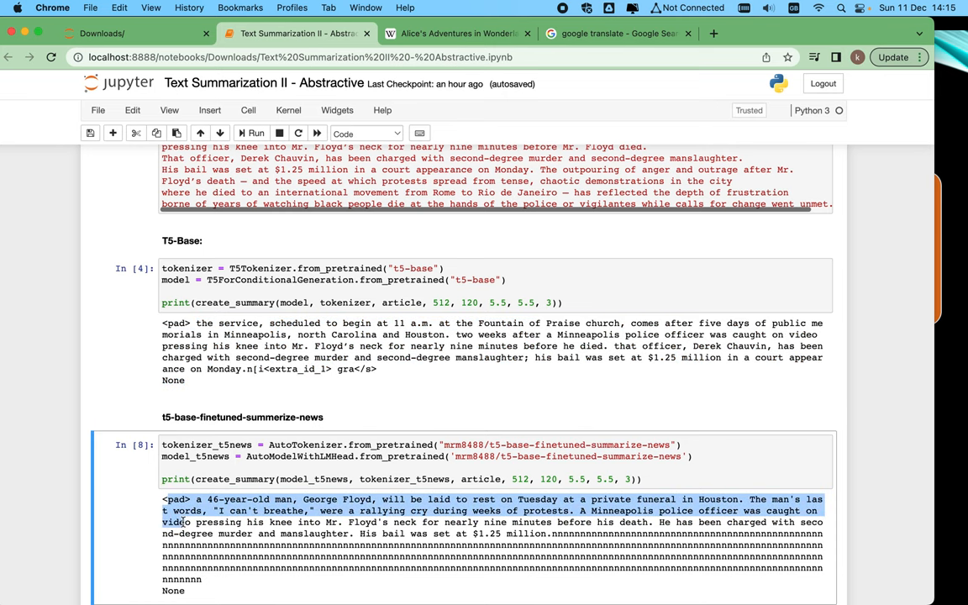
{"action": "left_click_drag", "start_coordinate": [179, 522], "coordinate": [183, 544]}
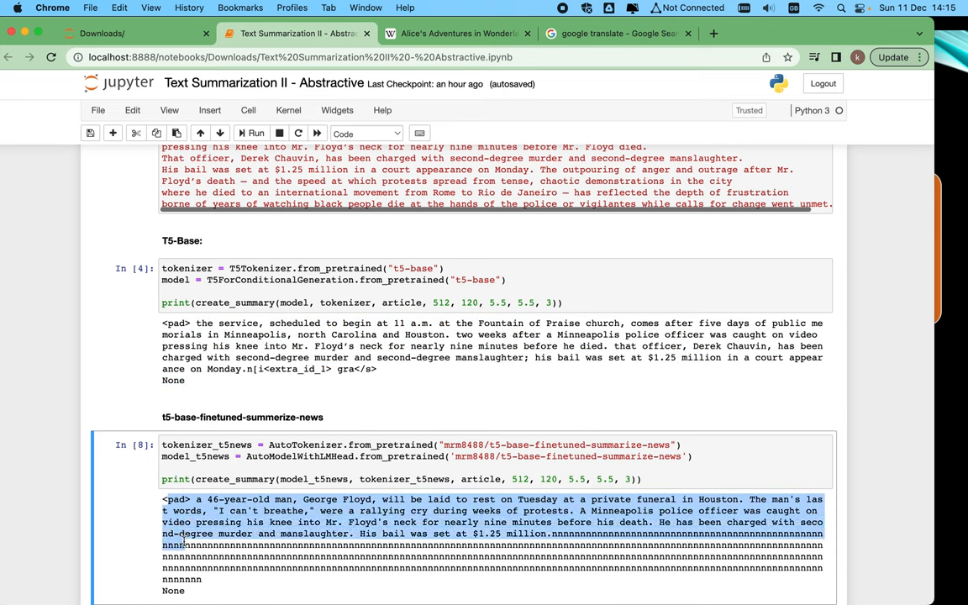
{"action": "key", "text": "Down"}
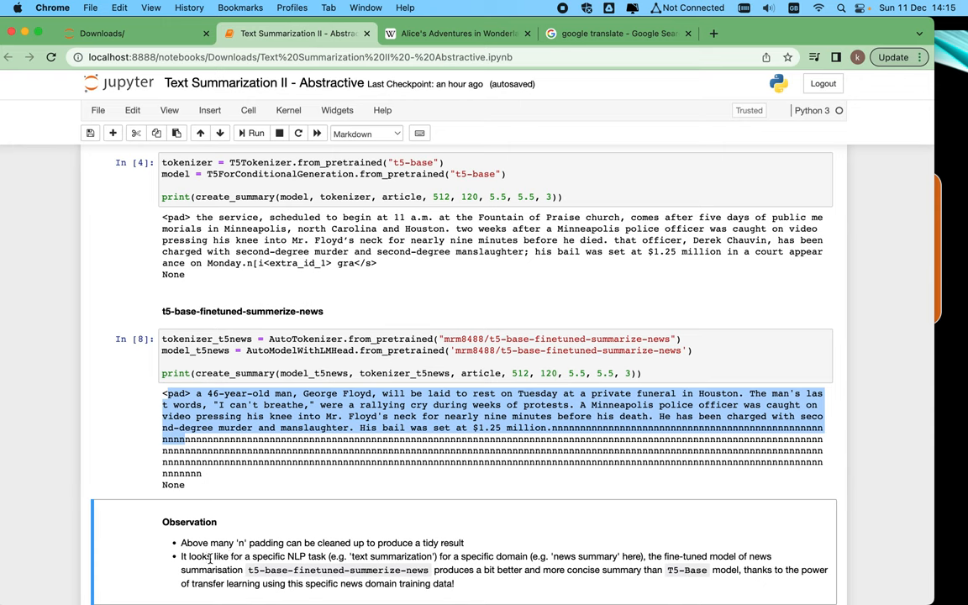
Highlight the observation that the task-specific fine-tuned model beats T5-Base, re-marking both summaries.
{"action": "left_click_drag", "start_coordinate": [214, 557], "coordinate": [437, 559]}
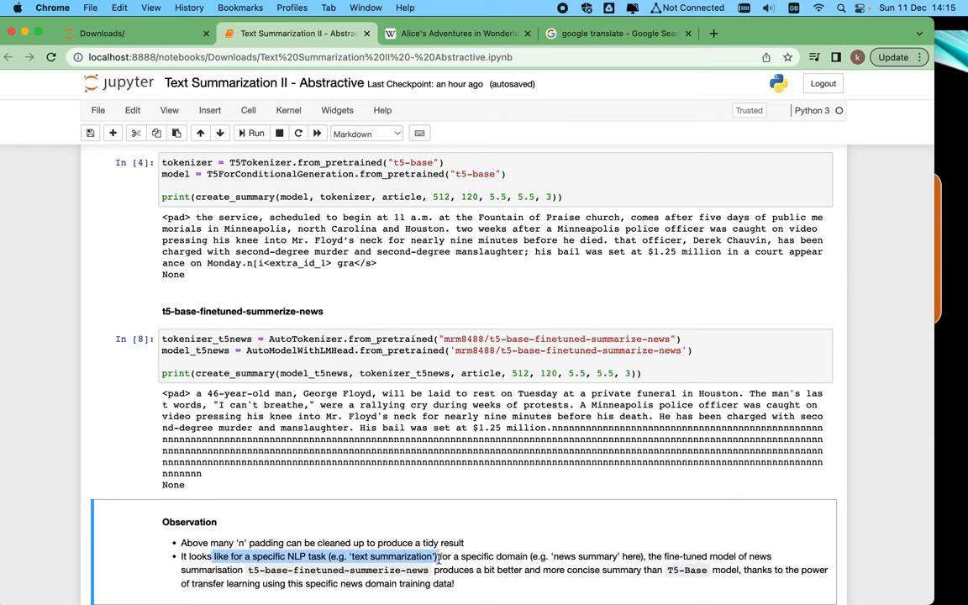
{"action": "mouse_move", "coordinate": [438, 559]}
{"action": "left_mouse_down"}
{"action": "mouse_move", "coordinate": [647, 554]}
{"action": "mouse_move", "coordinate": [714, 559]}
{"action": "mouse_move", "coordinate": [714, 570]}
{"action": "left_mouse_up"}
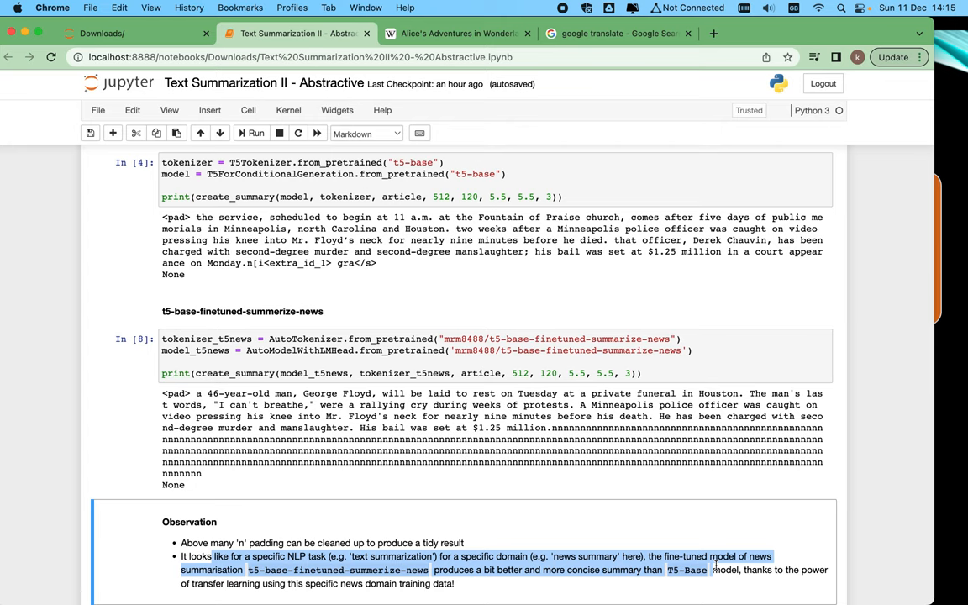
{"action": "left_click_drag", "start_coordinate": [714, 570], "coordinate": [720, 583]}
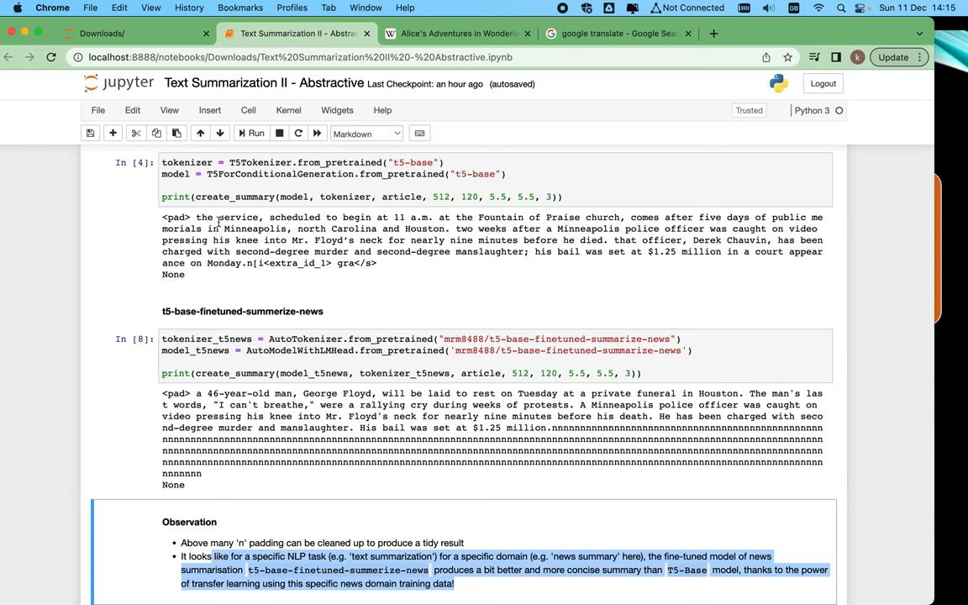
{"action": "left_click_drag", "start_coordinate": [195, 217], "coordinate": [235, 251]}
{"action": "left_click_drag", "start_coordinate": [196, 393], "coordinate": [201, 437]}
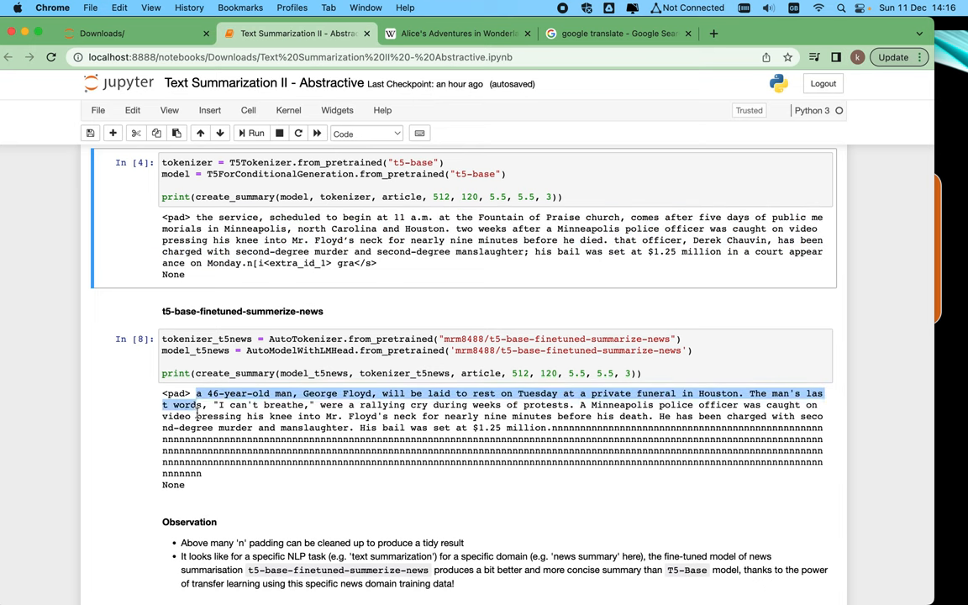
{"action": "left_click", "coordinate": [81, 428]}
Advance into Test 2 and highlight the phrase canary deployment in the sample text.
{"action": "key", "text": "shift+Return"}
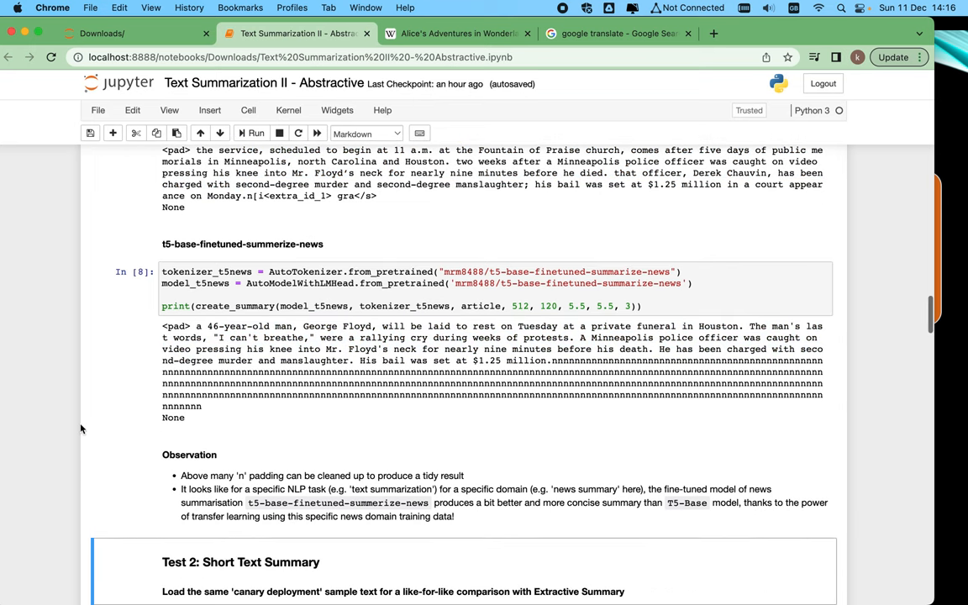
{"action": "key", "text": "shift+Return"}
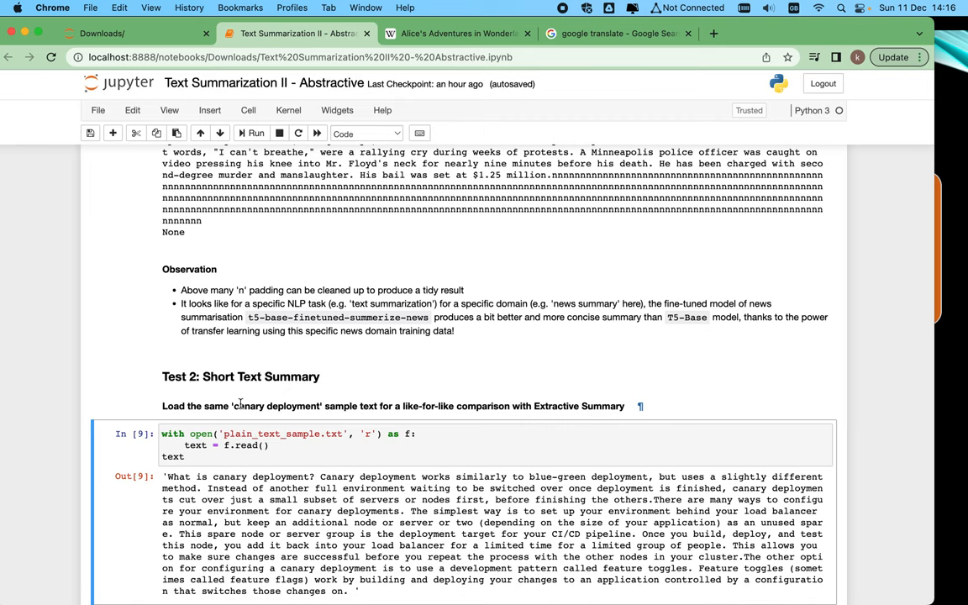
{"action": "left_click_drag", "start_coordinate": [236, 406], "coordinate": [320, 405]}
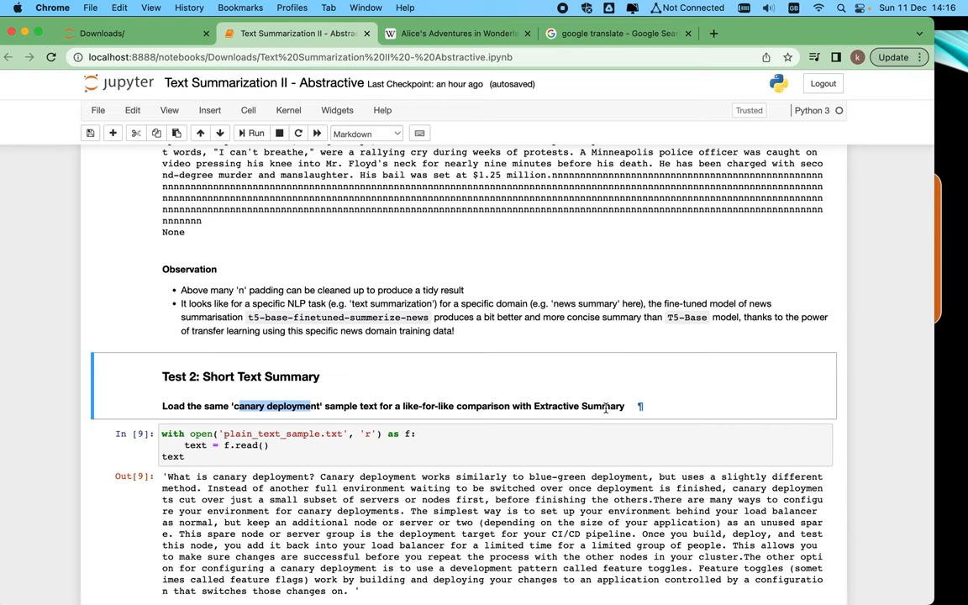
{"action": "left_click", "coordinate": [127, 445]}
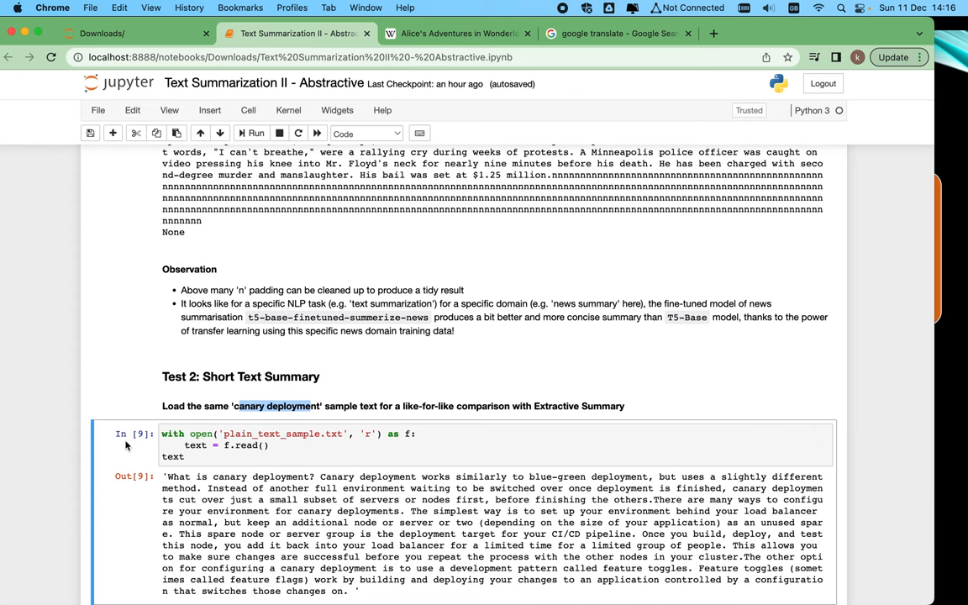
{"action": "scroll", "coordinate": [127, 445], "scroll_direction": "down", "scroll_amount": 5}
{"action": "left_click", "coordinate": [118, 373]}
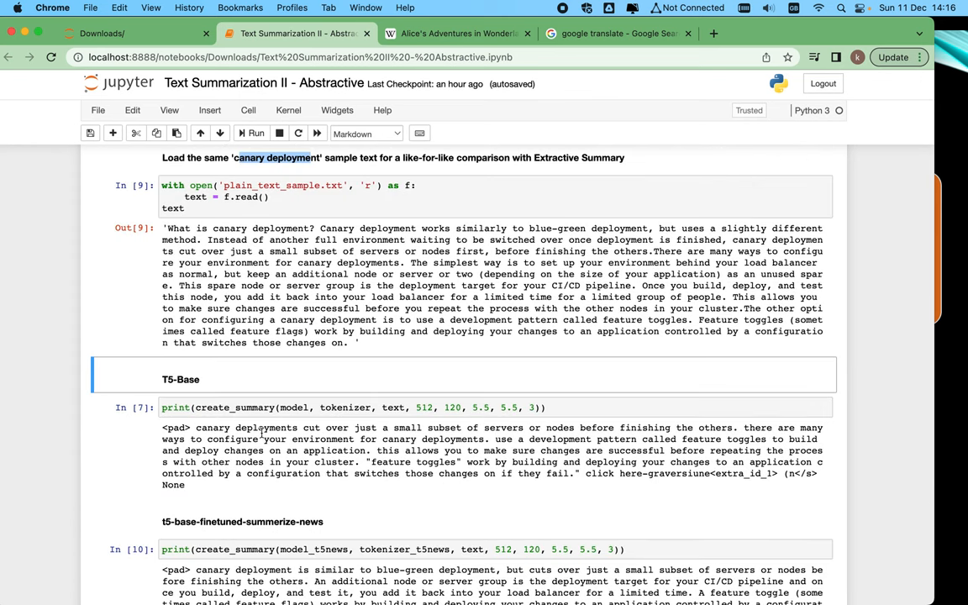
Highlight the T5-Base and fine-tuned canary deployment summaries, then move to the extractive summary cell.
{"action": "mouse_move", "coordinate": [196, 428]}
{"action": "left_mouse_down"}
{"action": "mouse_move", "coordinate": [199, 440]}
{"action": "mouse_move", "coordinate": [139, 493]}
{"action": "left_mouse_up"}
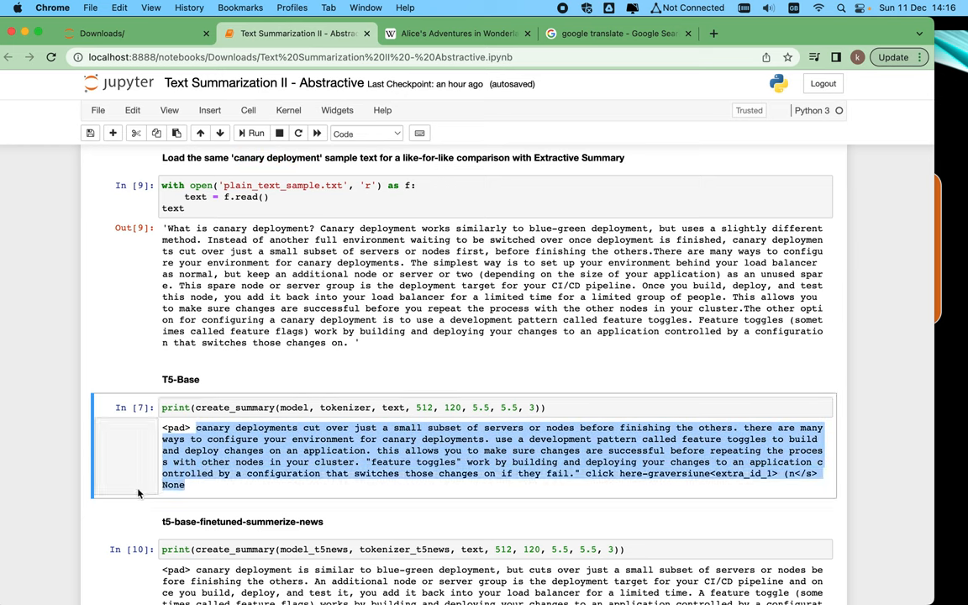
{"action": "left_click", "coordinate": [118, 512]}
{"action": "scroll", "coordinate": [118, 512], "scroll_direction": "down", "scroll_amount": 1}
{"action": "left_click", "coordinate": [117, 513]}
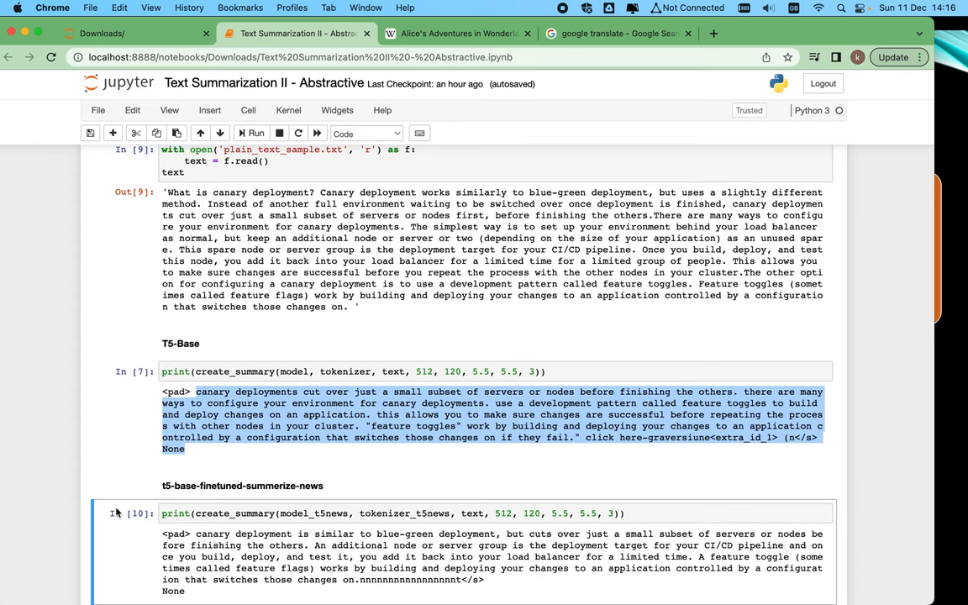
{"action": "left_click_drag", "start_coordinate": [197, 533], "coordinate": [155, 560]}
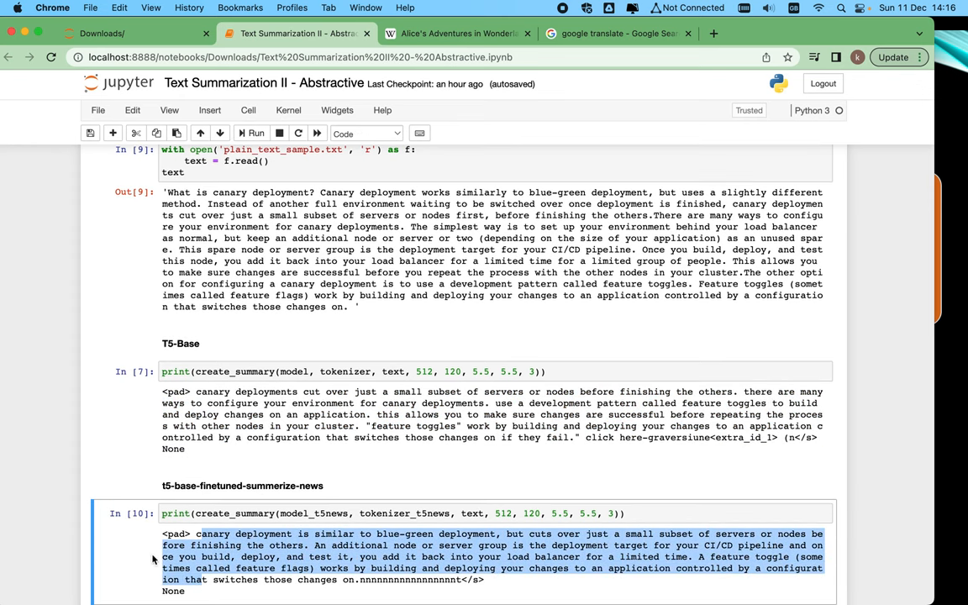
{"action": "key", "text": "shift+Return"}
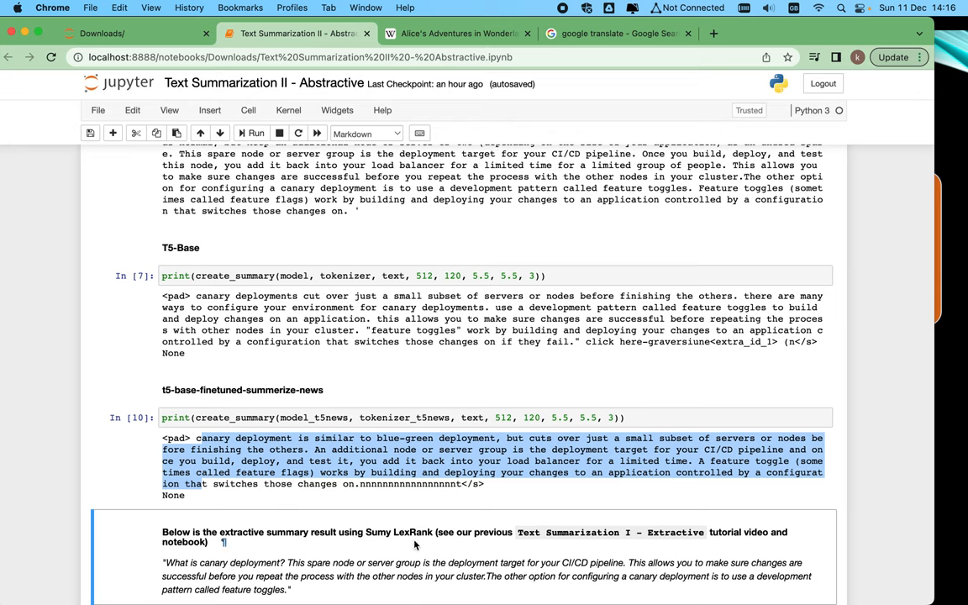
Highlight the LexRank extractive summary and the observation that abstractive summaries read more naturally.
{"action": "mouse_move", "coordinate": [471, 537]}
{"action": "key", "text": "shift+Return"}
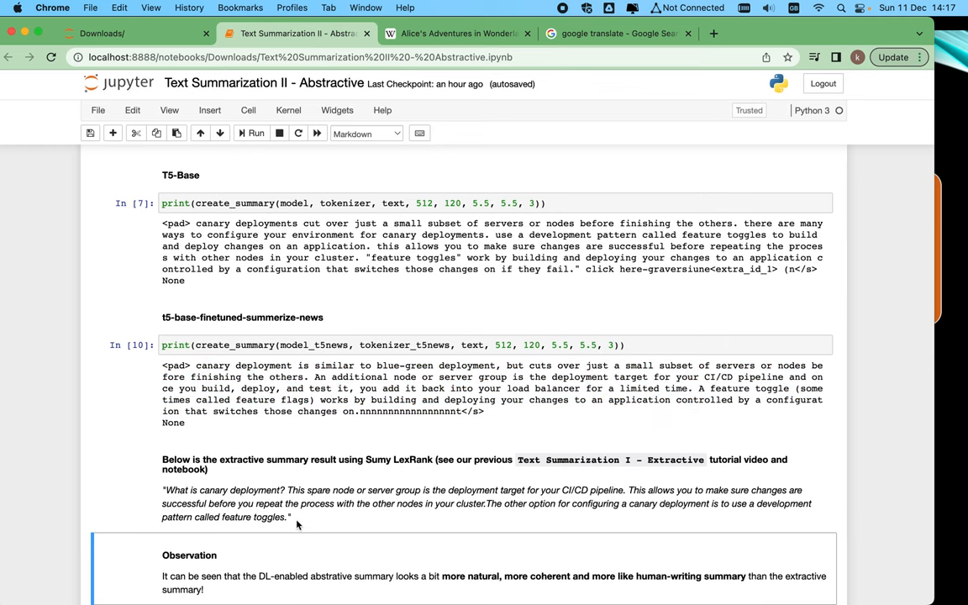
{"action": "left_click_drag", "start_coordinate": [292, 516], "coordinate": [162, 496]}
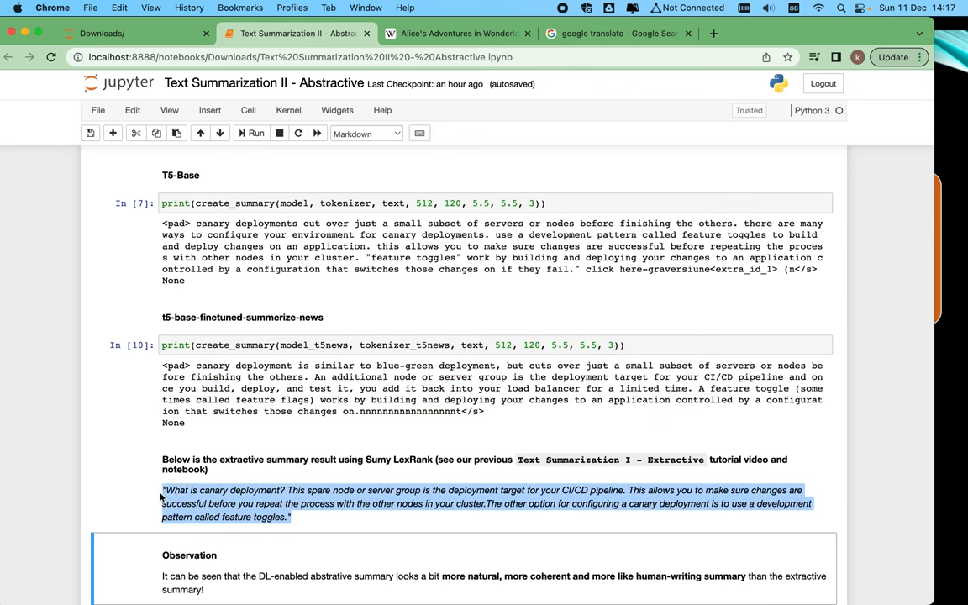
{"action": "left_click", "coordinate": [161, 495]}
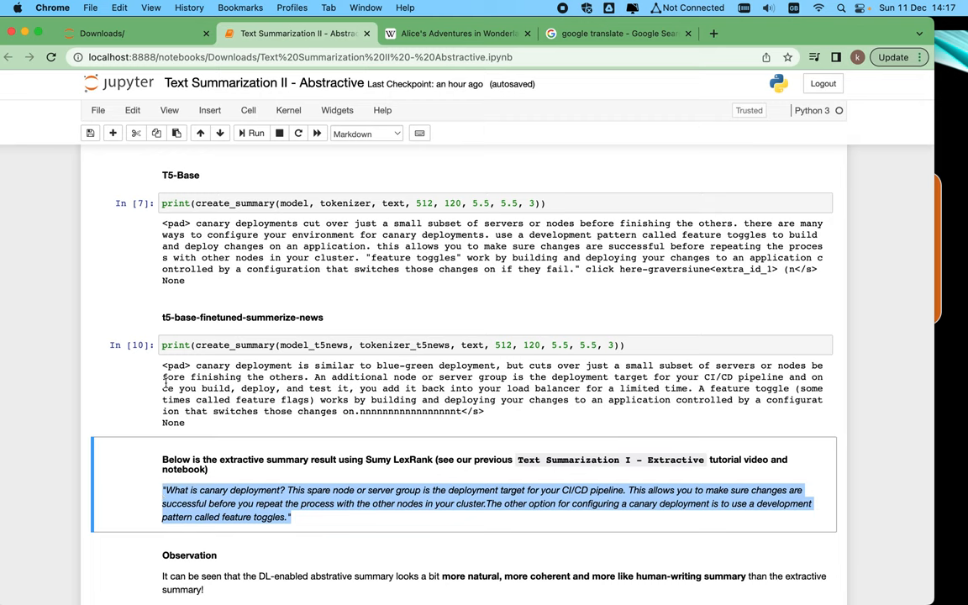
{"action": "left_click", "coordinate": [193, 538]}
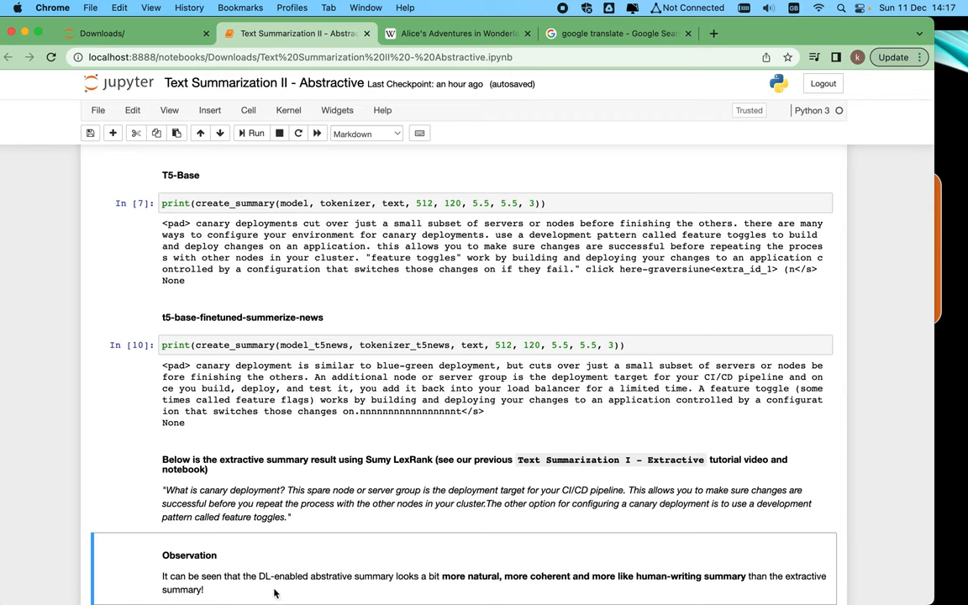
{"action": "left_click_drag", "start_coordinate": [204, 589], "coordinate": [259, 576]}
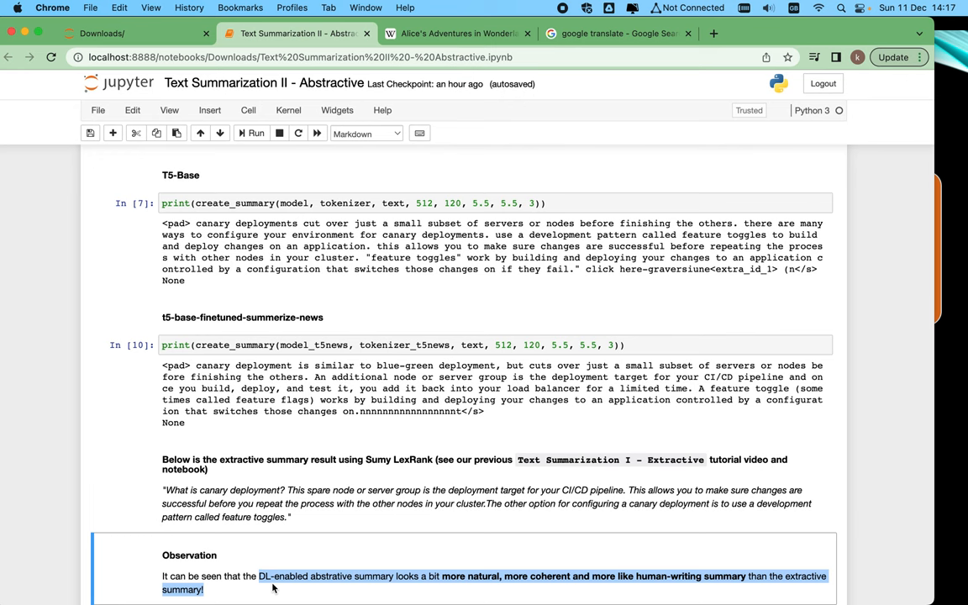
{"action": "scroll", "coordinate": [273, 588], "scroll_direction": "down", "scroll_amount": 5}
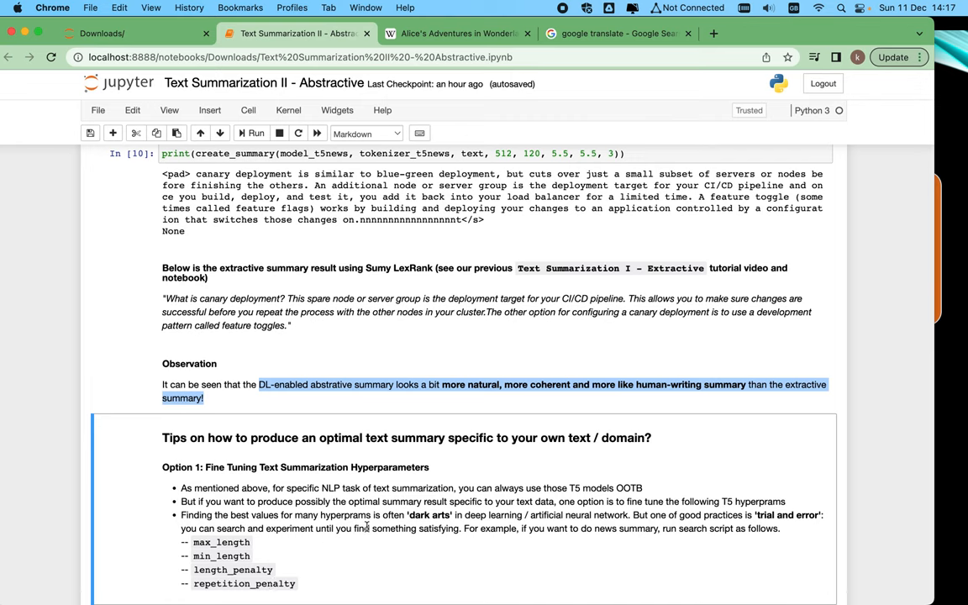
{"action": "left_click_drag", "start_coordinate": [374, 487], "coordinate": [454, 489]}
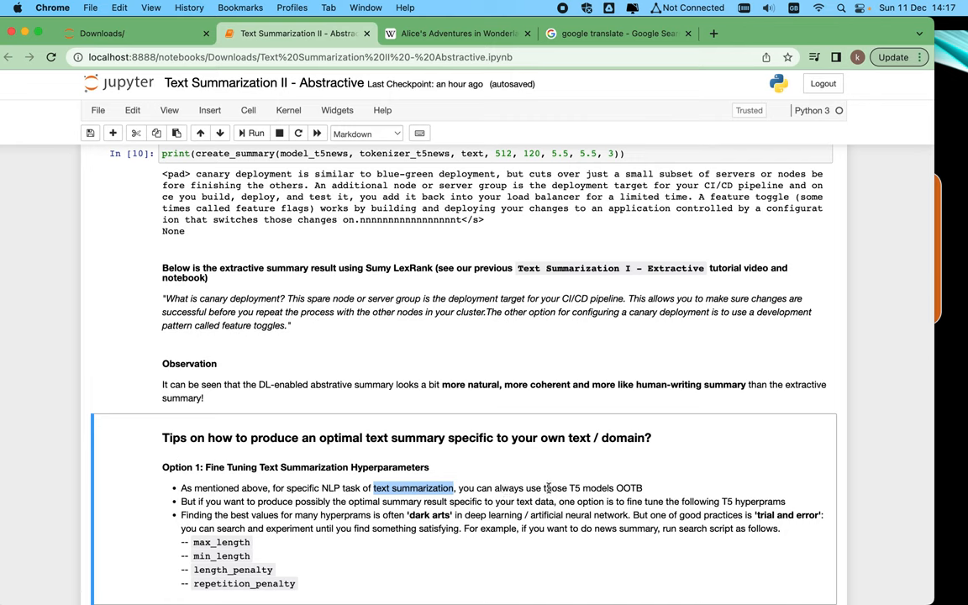
{"action": "left_click_drag", "start_coordinate": [570, 487], "coordinate": [644, 488]}
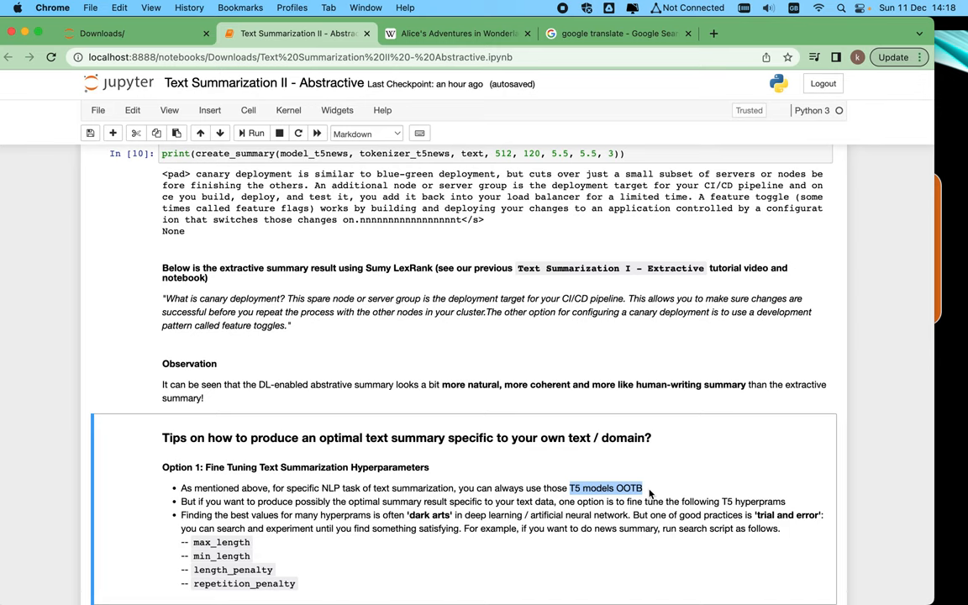
{"action": "left_click", "coordinate": [195, 501]}
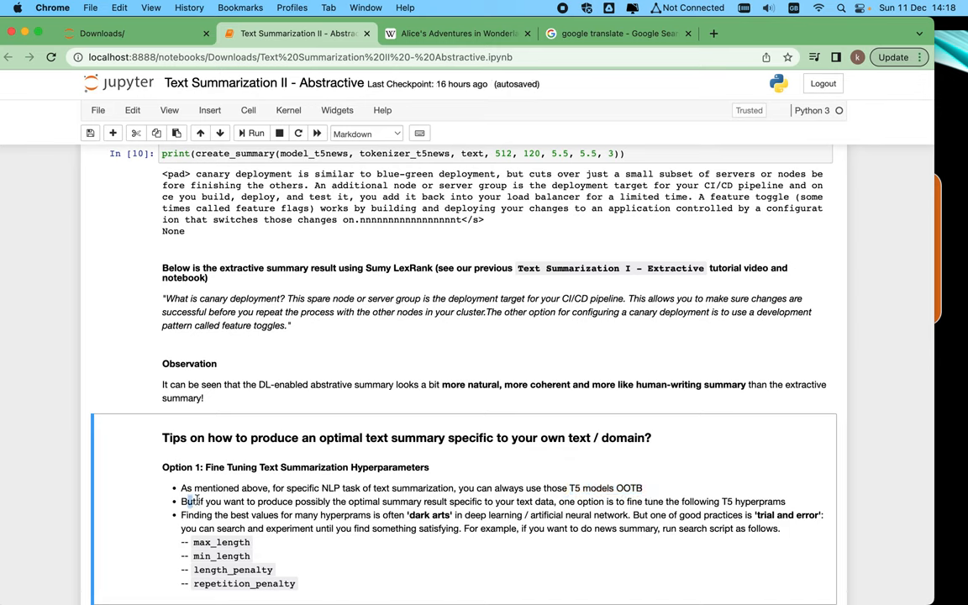
{"action": "left_click_drag", "start_coordinate": [195, 501], "coordinate": [565, 504]}
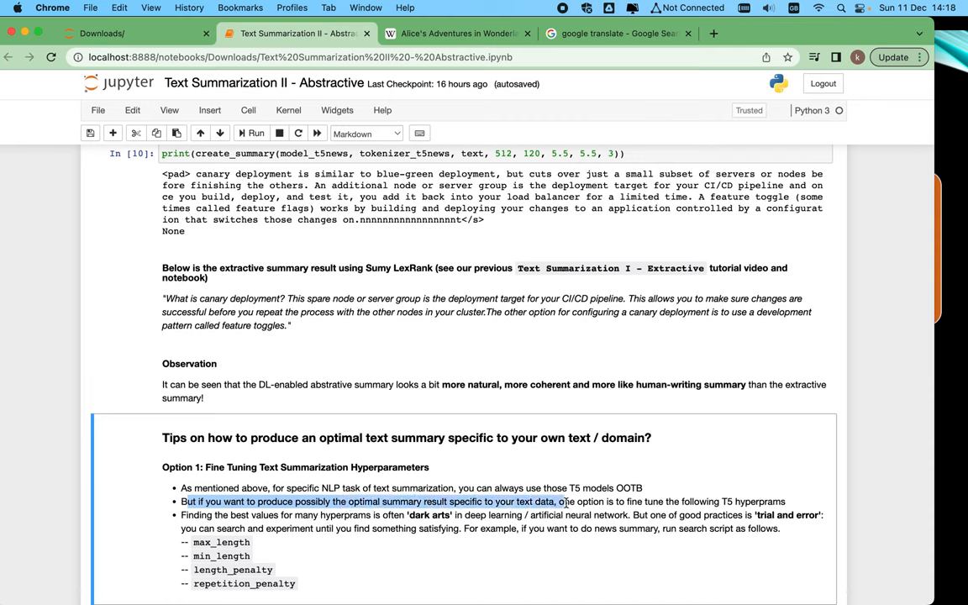
{"action": "left_click_drag", "start_coordinate": [564, 502], "coordinate": [737, 502]}
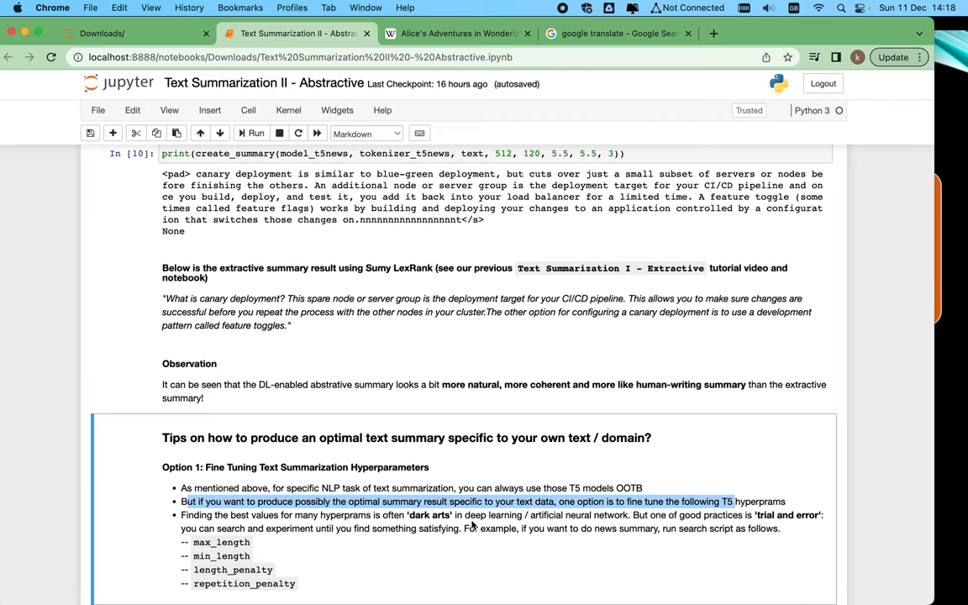
{"action": "left_click", "coordinate": [181, 514]}
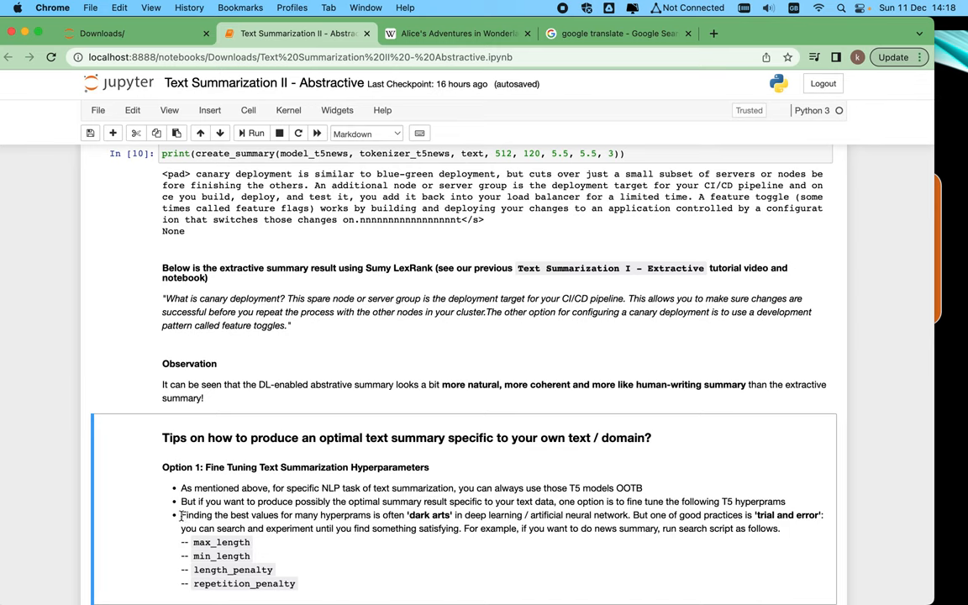
{"action": "left_click_drag", "start_coordinate": [181, 515], "coordinate": [451, 512]}
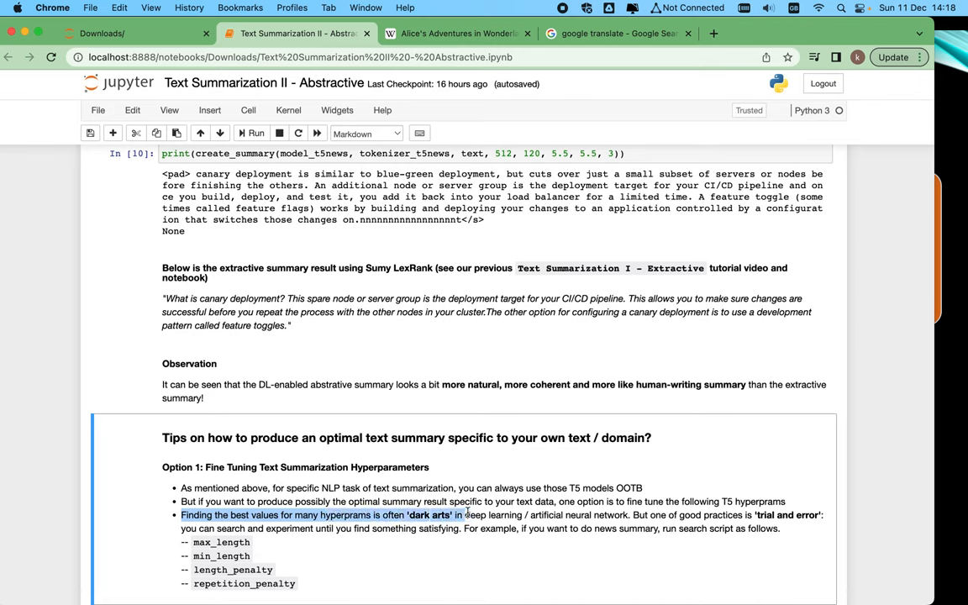
{"action": "left_click_drag", "start_coordinate": [451, 512], "coordinate": [504, 510]}
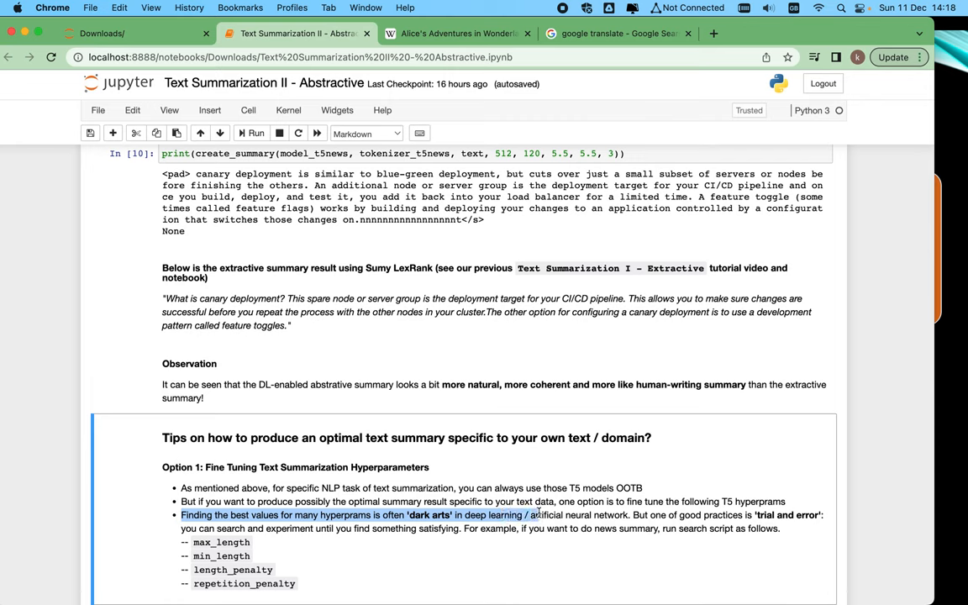
{"action": "left_click_drag", "start_coordinate": [786, 501], "coordinate": [611, 501]}
{"action": "left_click_drag", "start_coordinate": [623, 509], "coordinate": [627, 509]}
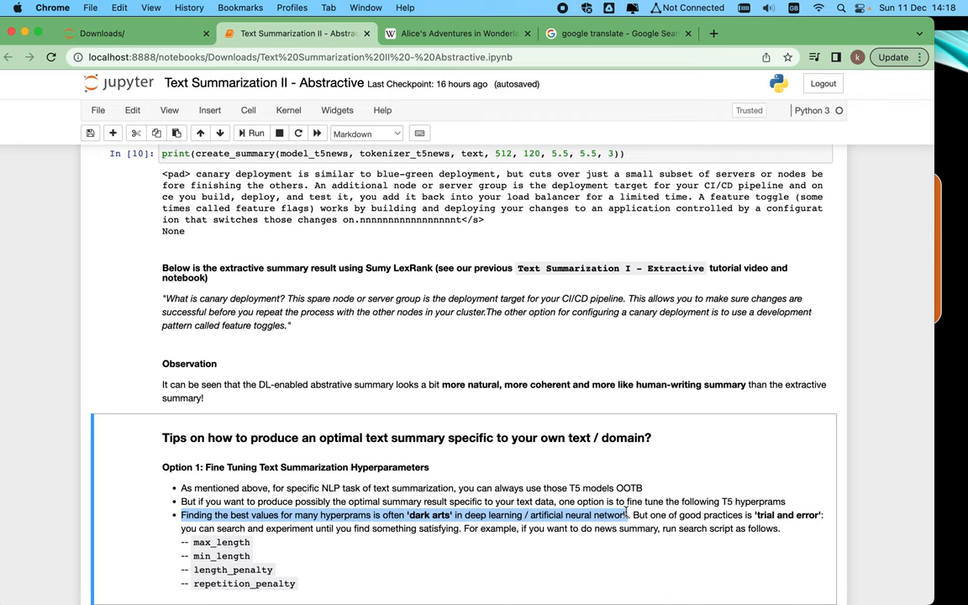
{"action": "left_click_drag", "start_coordinate": [628, 509], "coordinate": [770, 515]}
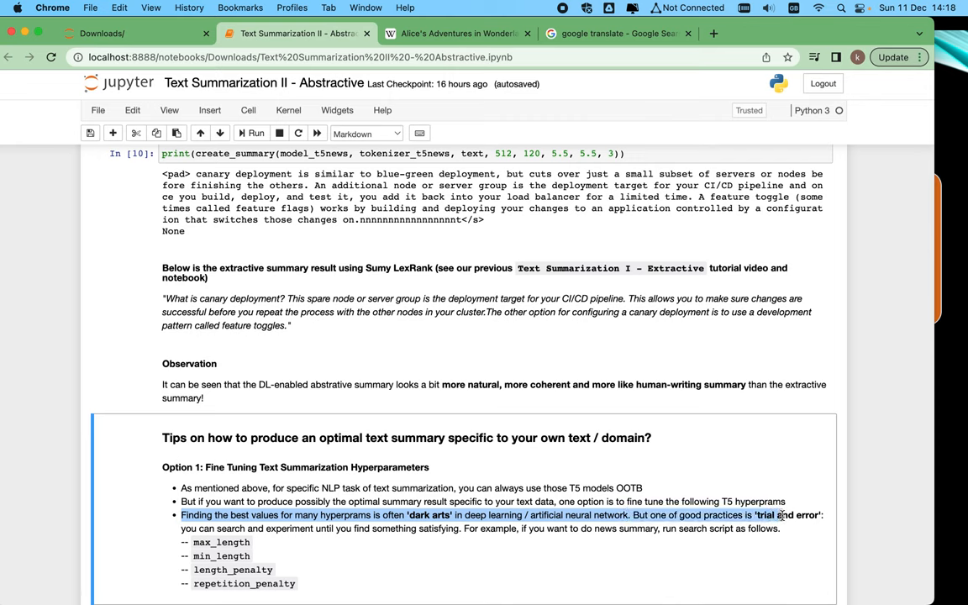
{"action": "left_click", "coordinate": [179, 531]}
{"action": "left_click_drag", "start_coordinate": [178, 531], "coordinate": [759, 527]}
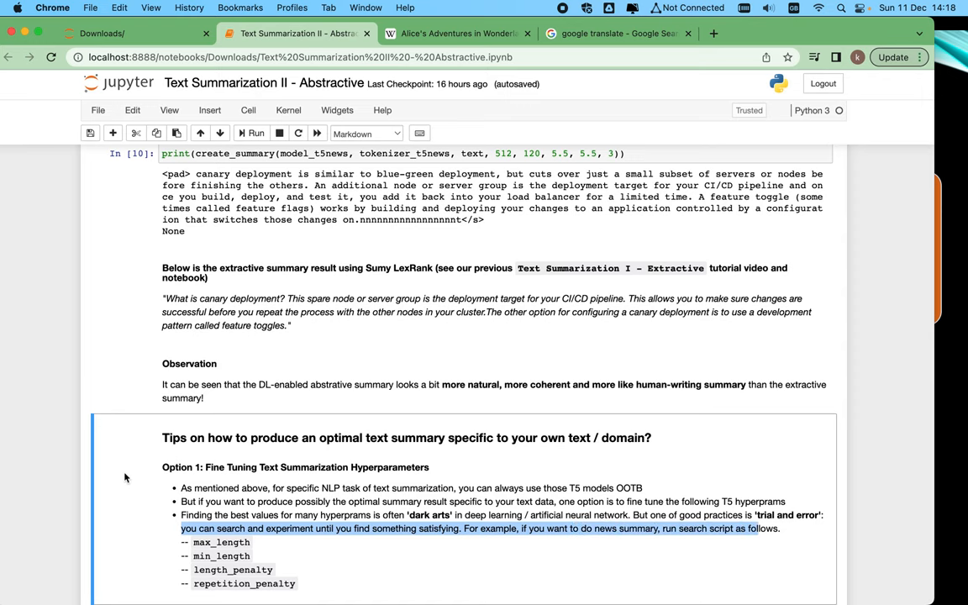
{"action": "scroll", "coordinate": [124, 477], "scroll_direction": "down", "scroll_amount": 5}
Highlight the hyperparameter search code and the garbled summary from the penalty 10.5 run.
{"action": "left_click", "coordinate": [214, 244]}
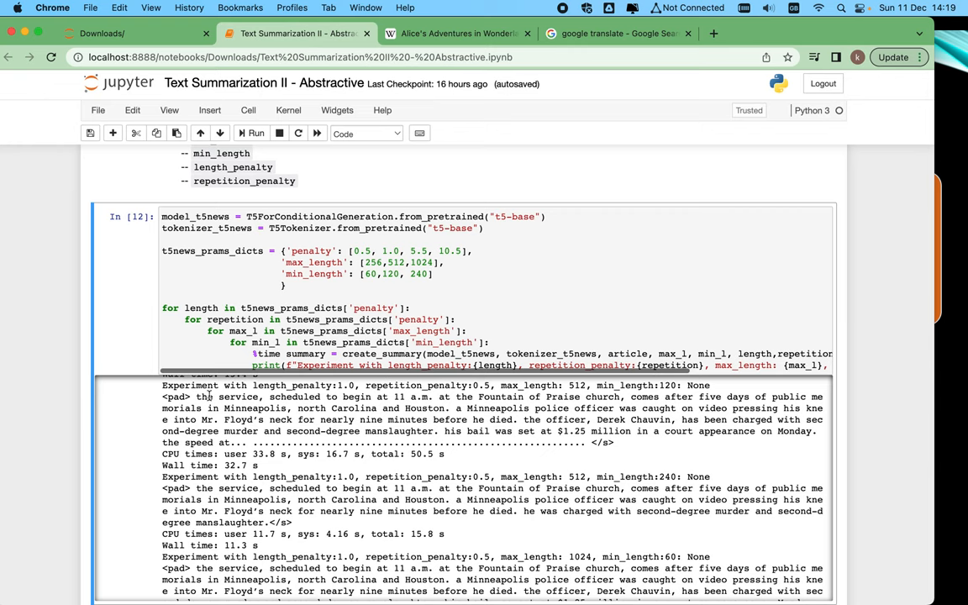
{"action": "left_click_drag", "start_coordinate": [124, 292], "coordinate": [202, 375]}
{"action": "scroll", "coordinate": [201, 395], "scroll_direction": "down", "scroll_amount": 3}
{"action": "scroll", "coordinate": [202, 395], "scroll_direction": "down", "scroll_amount": 3}
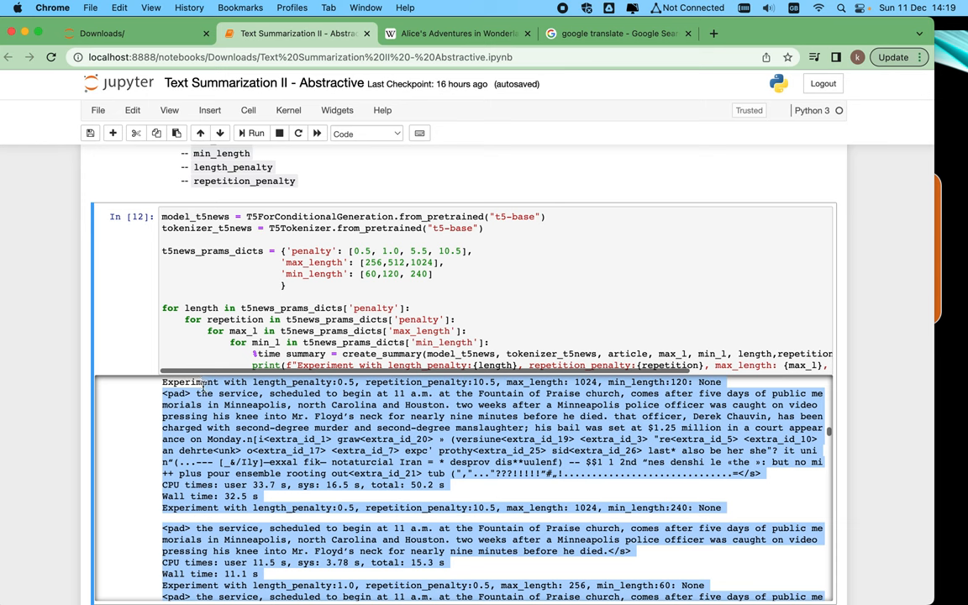
{"action": "left_click", "coordinate": [194, 414]}
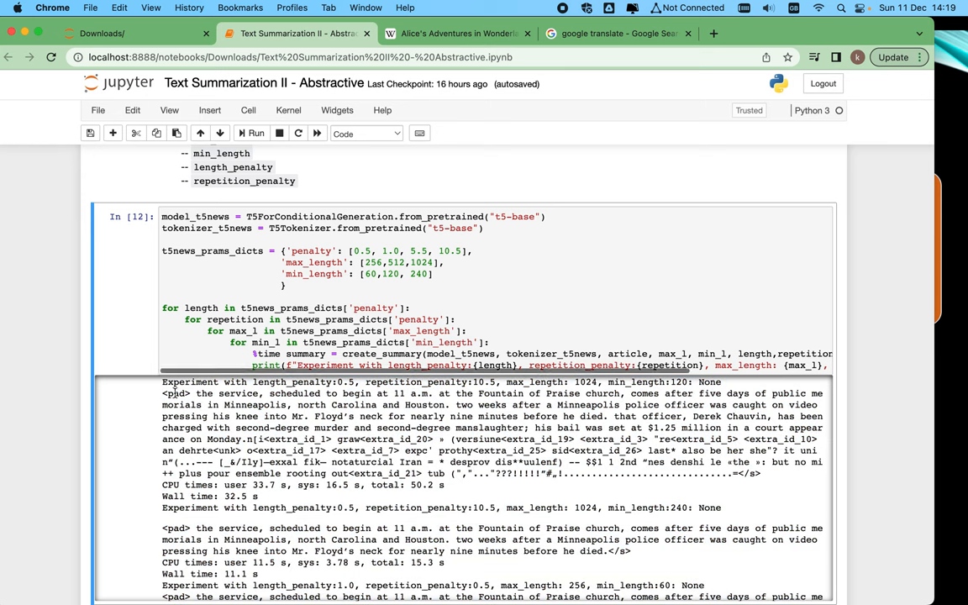
{"action": "mouse_move", "coordinate": [163, 392]}
{"action": "left_mouse_down"}
{"action": "mouse_move", "coordinate": [201, 428]}
{"action": "mouse_move", "coordinate": [200, 461]}
{"action": "left_mouse_up"}
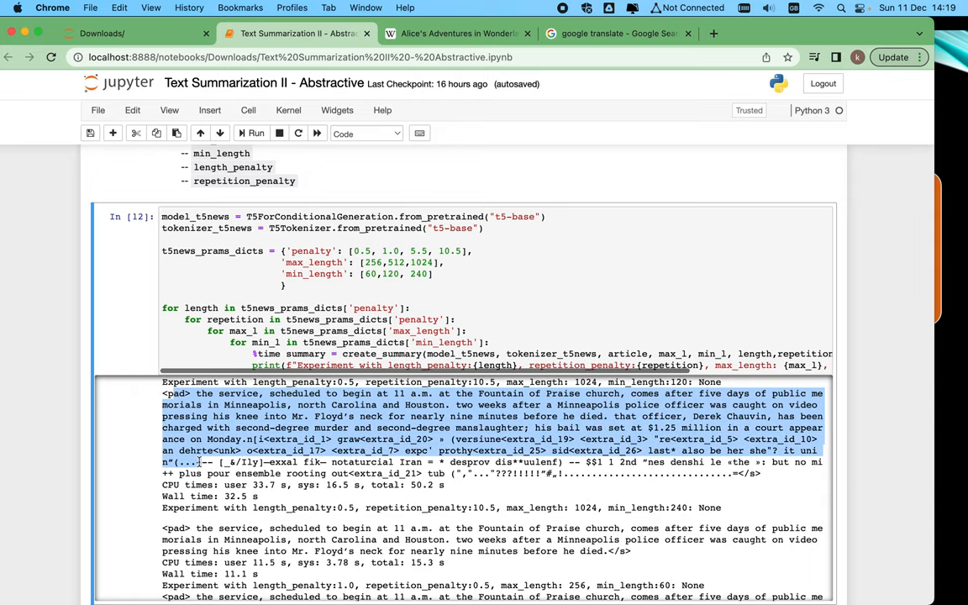
{"action": "left_click_drag", "start_coordinate": [200, 461], "coordinate": [200, 596]}
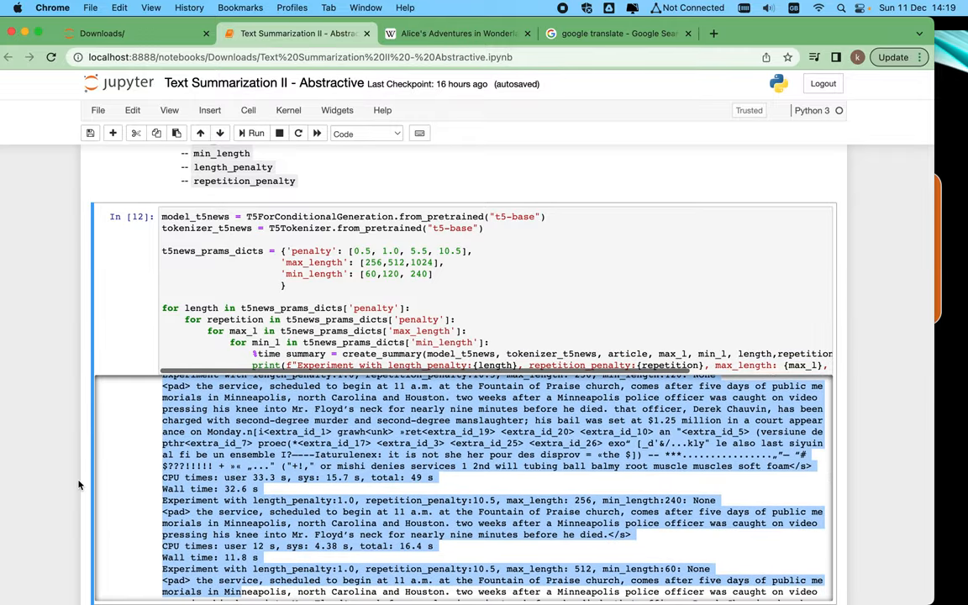
{"action": "left_click", "coordinate": [80, 484]}
{"action": "scroll", "coordinate": [80, 485], "scroll_direction": "down", "scroll_amount": 5}
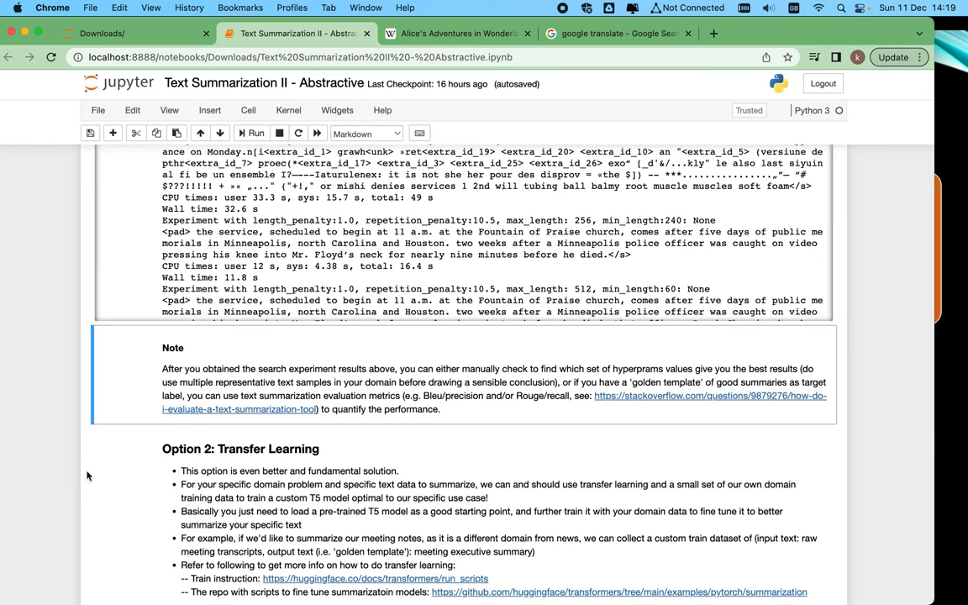
{"action": "left_click", "coordinate": [224, 363]}
{"action": "left_click_drag", "start_coordinate": [433, 267], "coordinate": [466, 216]}
{"action": "left_click", "coordinate": [466, 220]}
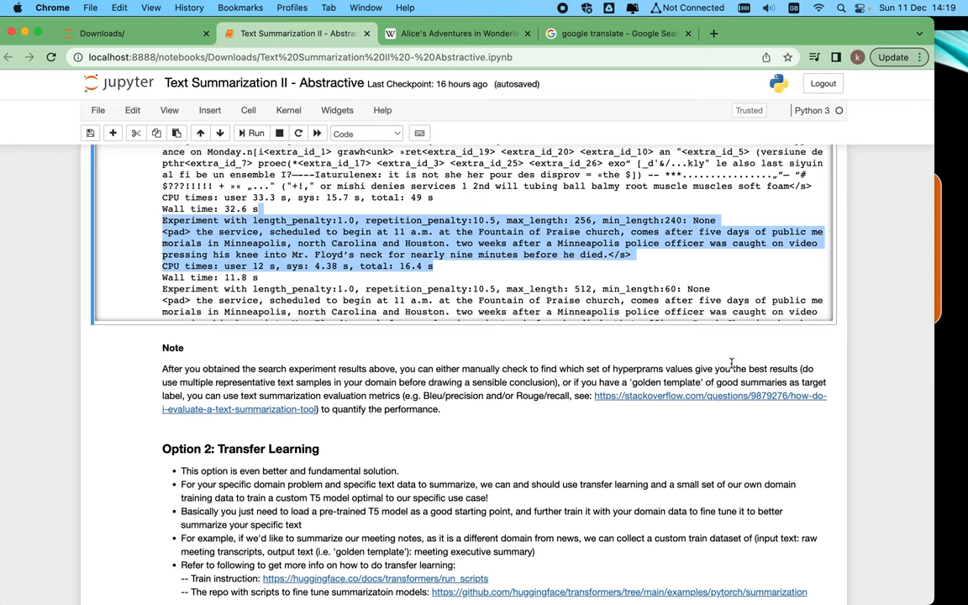
{"action": "left_click", "coordinate": [805, 368]}
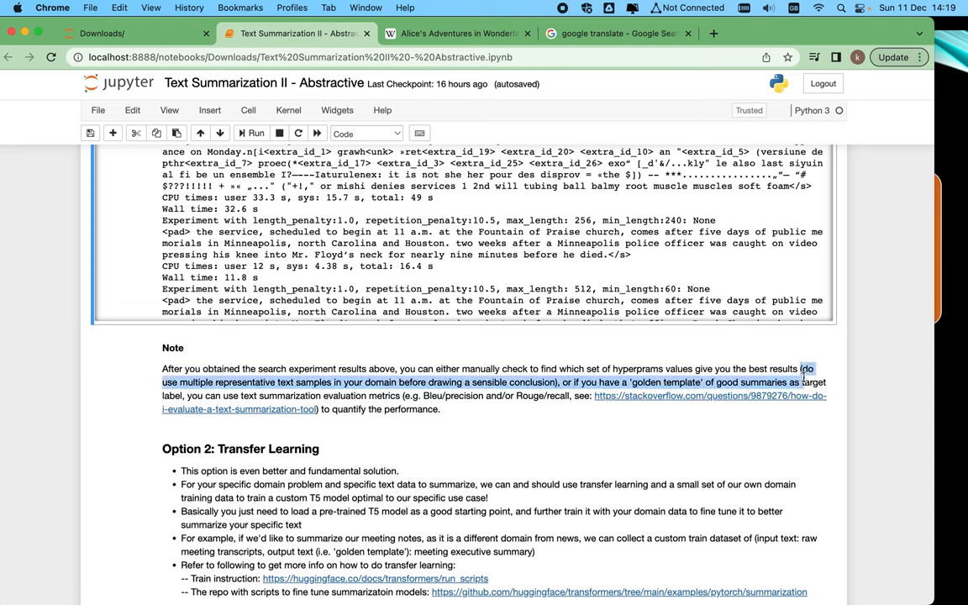
{"action": "mouse_move", "coordinate": [805, 370]}
{"action": "left_mouse_down"}
{"action": "mouse_move", "coordinate": [541, 382]}
{"action": "mouse_move", "coordinate": [557, 382]}
{"action": "left_mouse_up"}
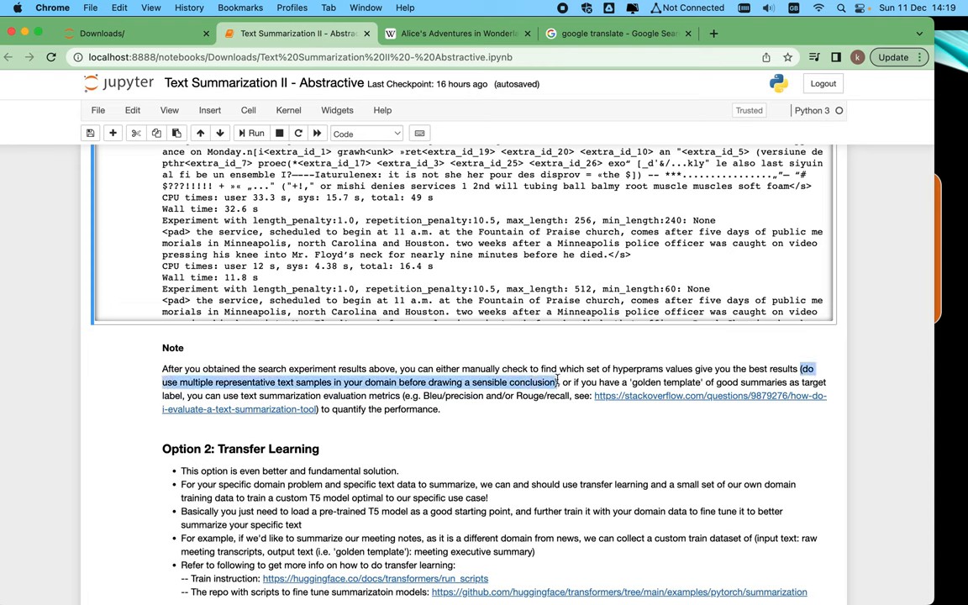
{"action": "left_click", "coordinate": [559, 382]}
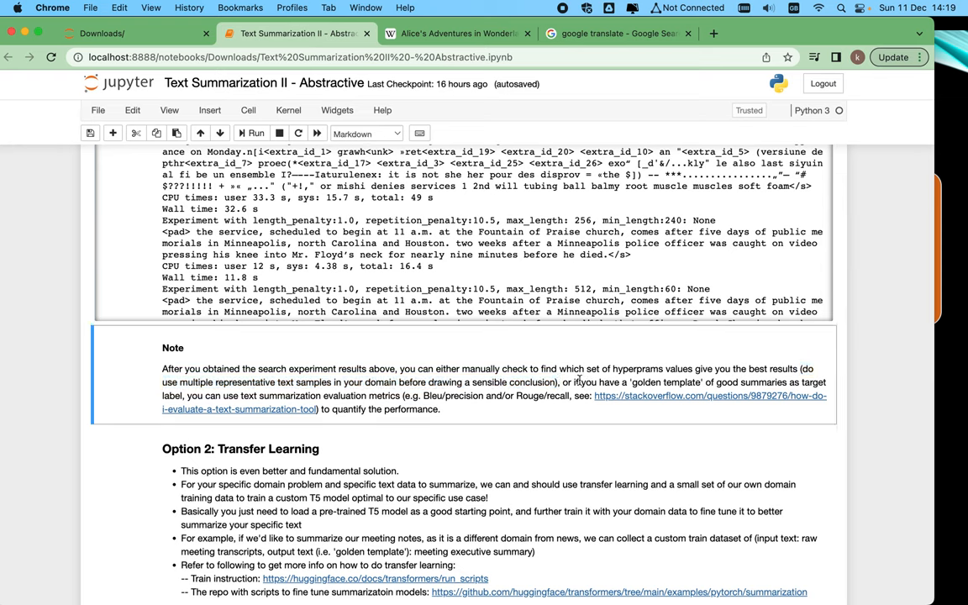
{"action": "double_click", "coordinate": [585, 382]}
{"action": "left_click_drag", "start_coordinate": [601, 392], "coordinate": [506, 395]}
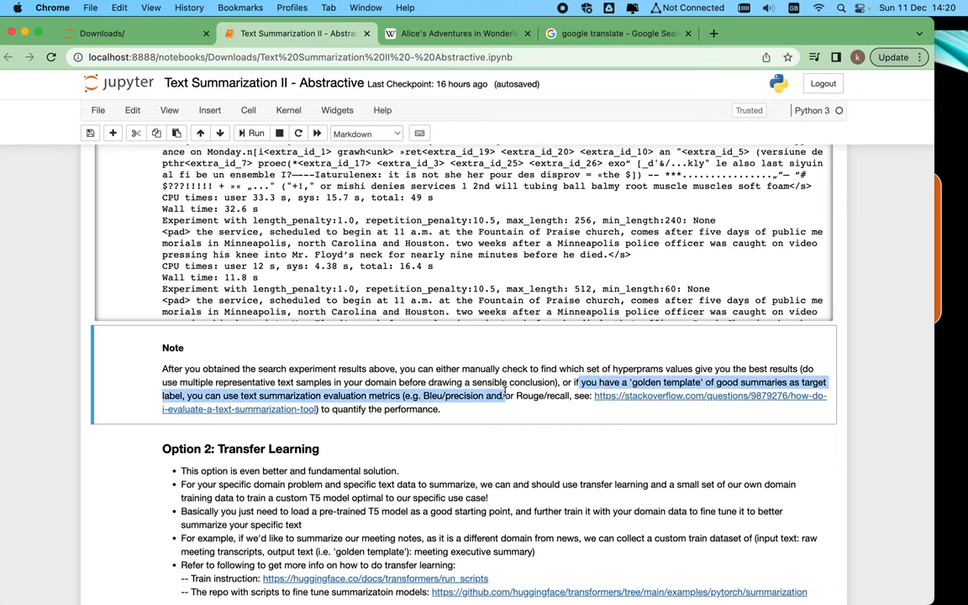
{"action": "left_click_drag", "start_coordinate": [506, 391], "coordinate": [542, 391]}
{"action": "left_click_drag", "start_coordinate": [542, 390], "coordinate": [576, 396]}
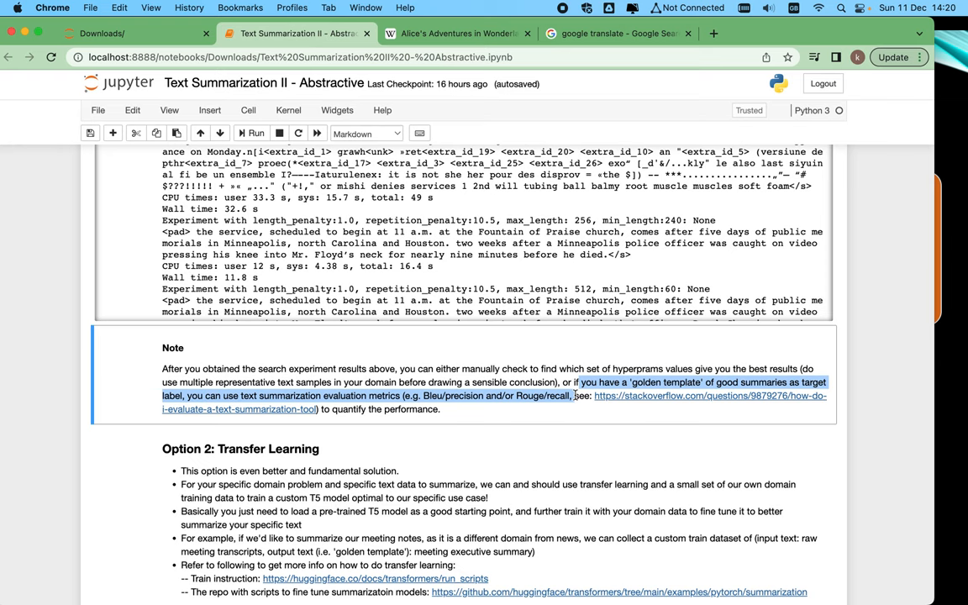
{"action": "left_click", "coordinate": [573, 397]}
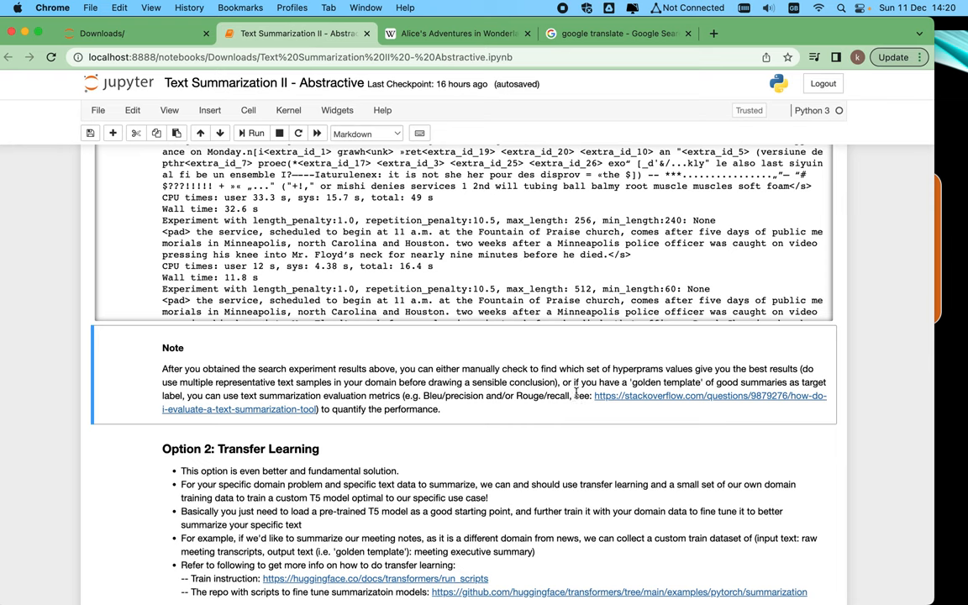
{"action": "left_click_drag", "start_coordinate": [574, 395], "coordinate": [440, 410]}
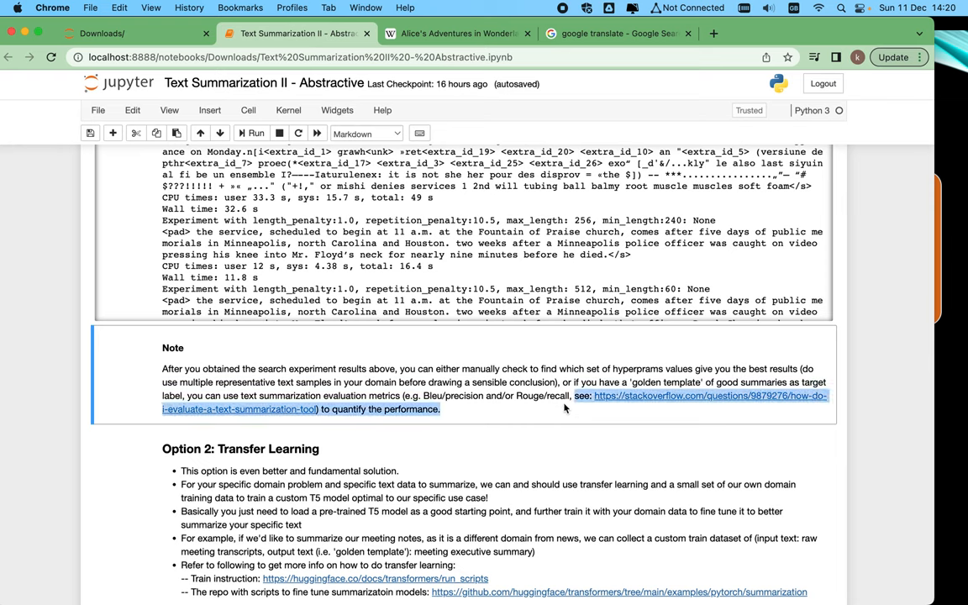
{"action": "left_click", "coordinate": [139, 467]}
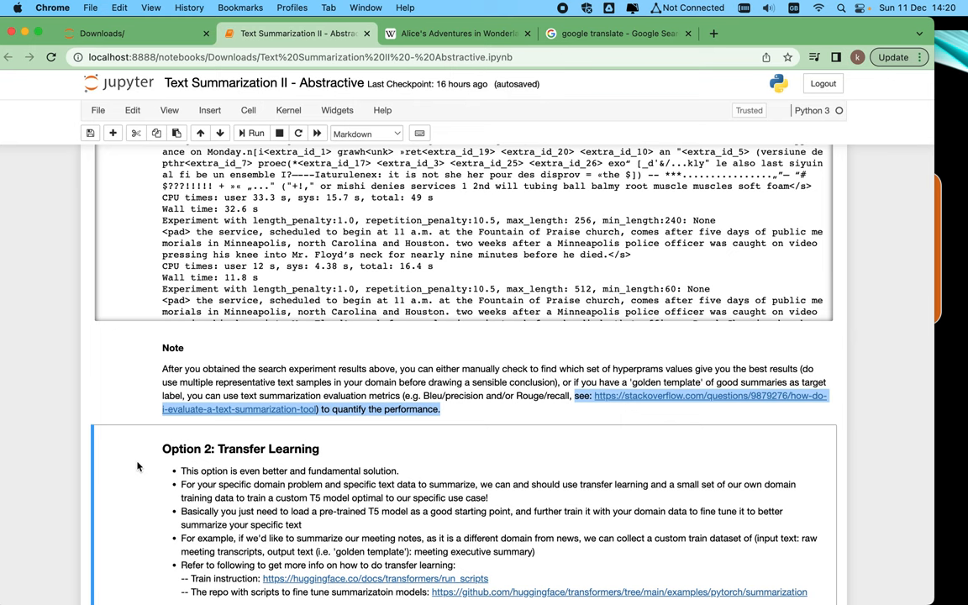
{"action": "scroll", "coordinate": [138, 467], "scroll_direction": "down", "scroll_amount": 5}
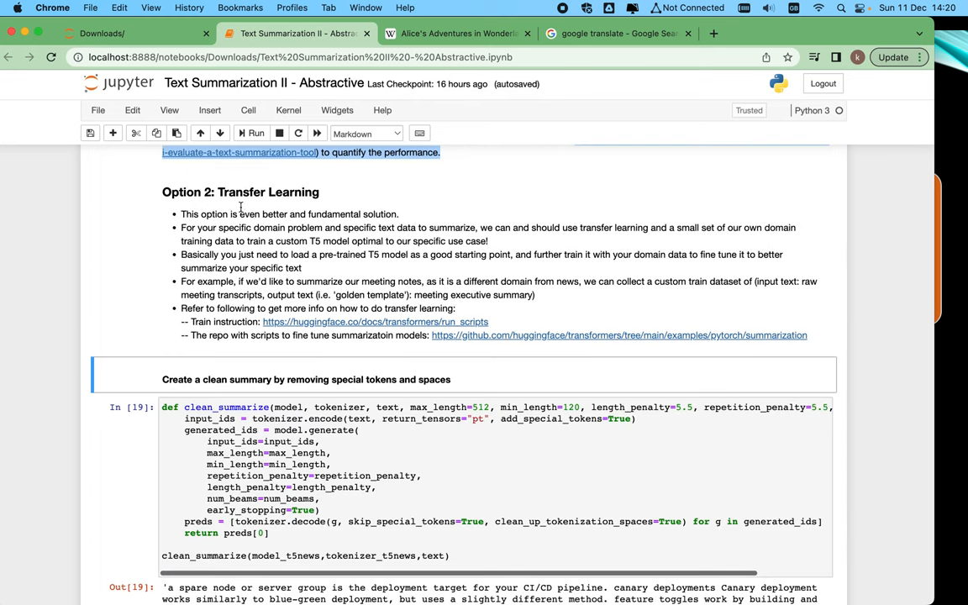
{"action": "left_click_drag", "start_coordinate": [228, 214], "coordinate": [245, 229]}
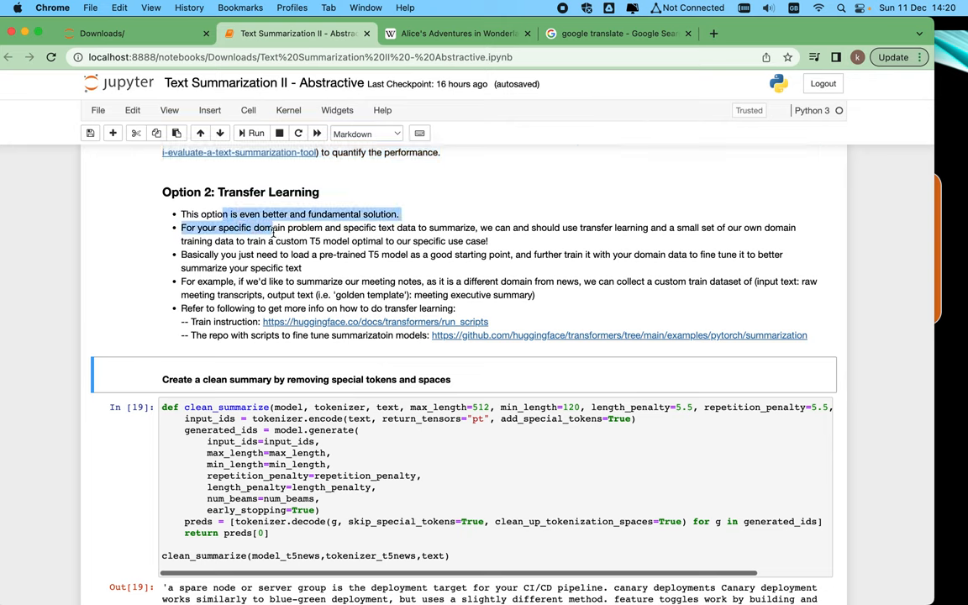
{"action": "left_click_drag", "start_coordinate": [244, 228], "coordinate": [477, 229]}
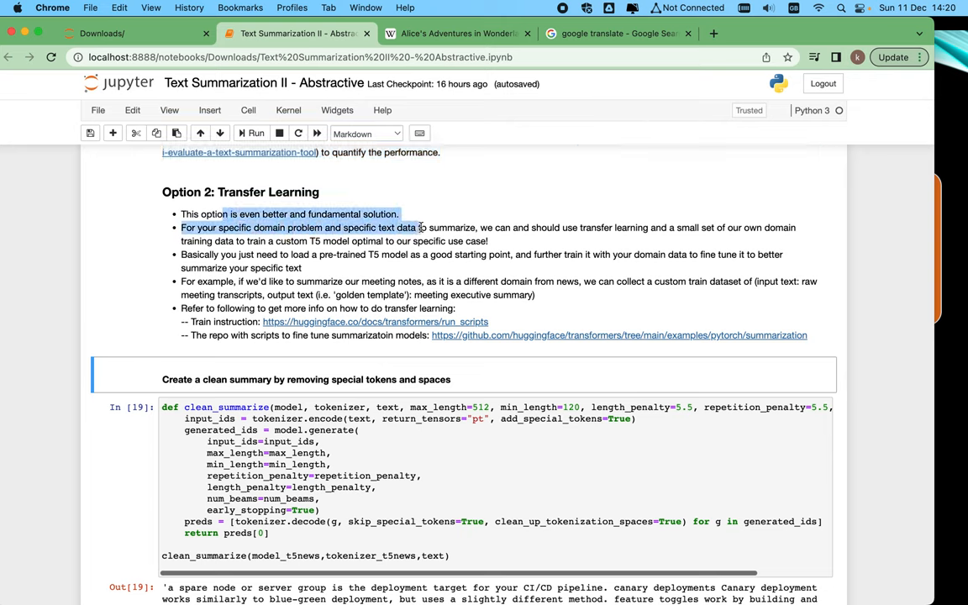
{"action": "left_click_drag", "start_coordinate": [477, 228], "coordinate": [552, 231]}
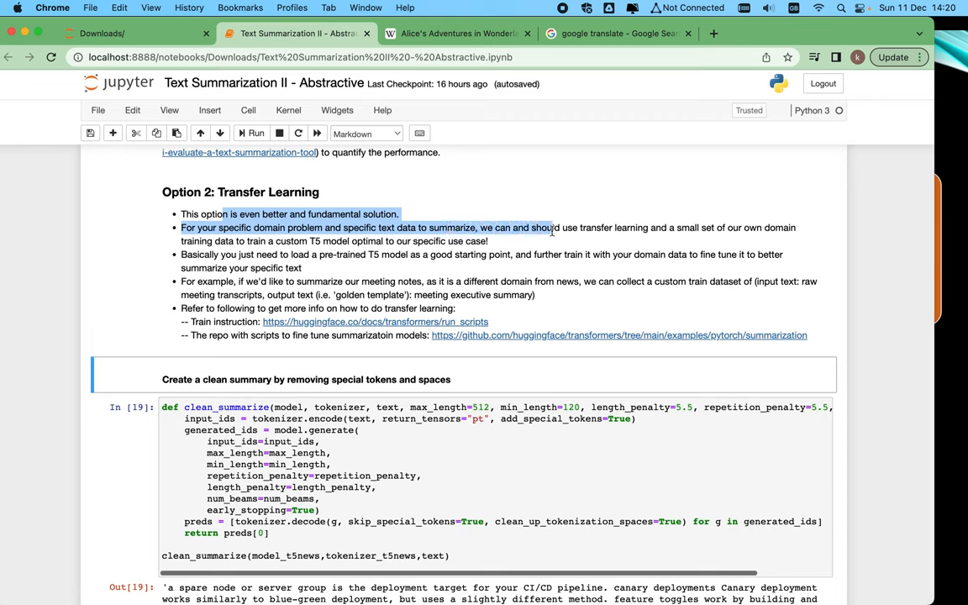
{"action": "left_click_drag", "start_coordinate": [552, 231], "coordinate": [554, 240]}
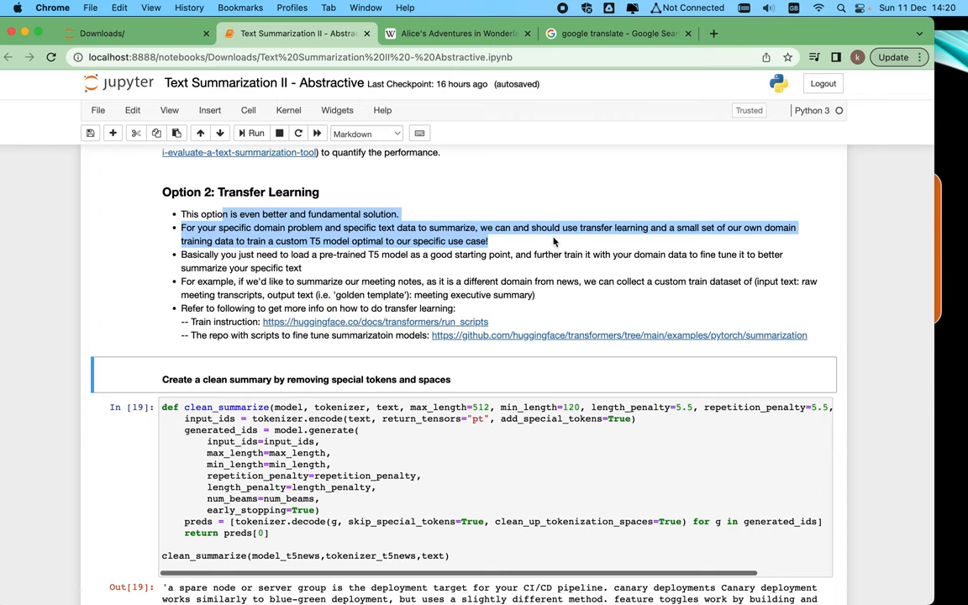
{"action": "left_click", "coordinate": [180, 256]}
{"action": "left_click_drag", "start_coordinate": [181, 256], "coordinate": [313, 270]}
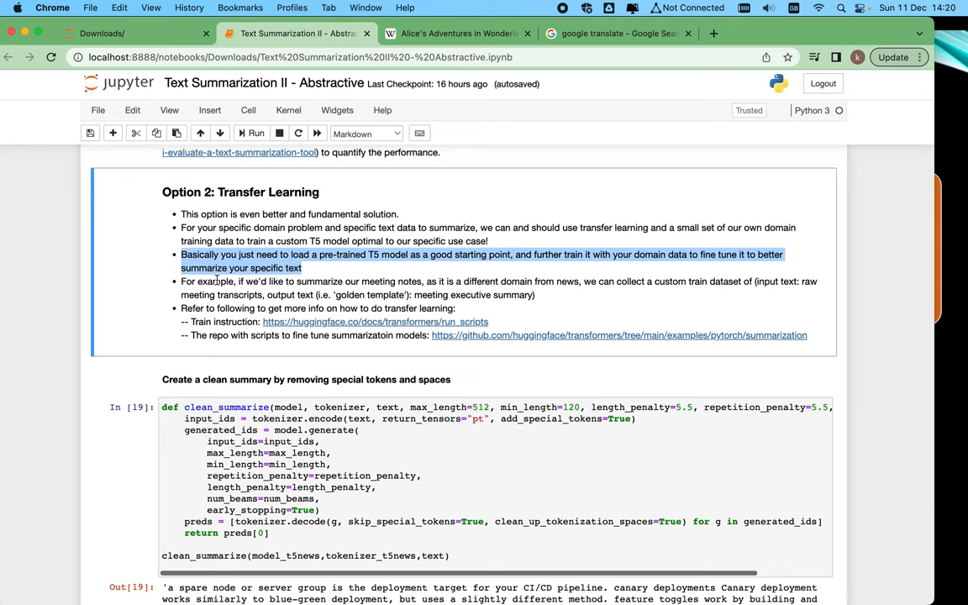
{"action": "left_click_drag", "start_coordinate": [181, 280], "coordinate": [445, 282]}
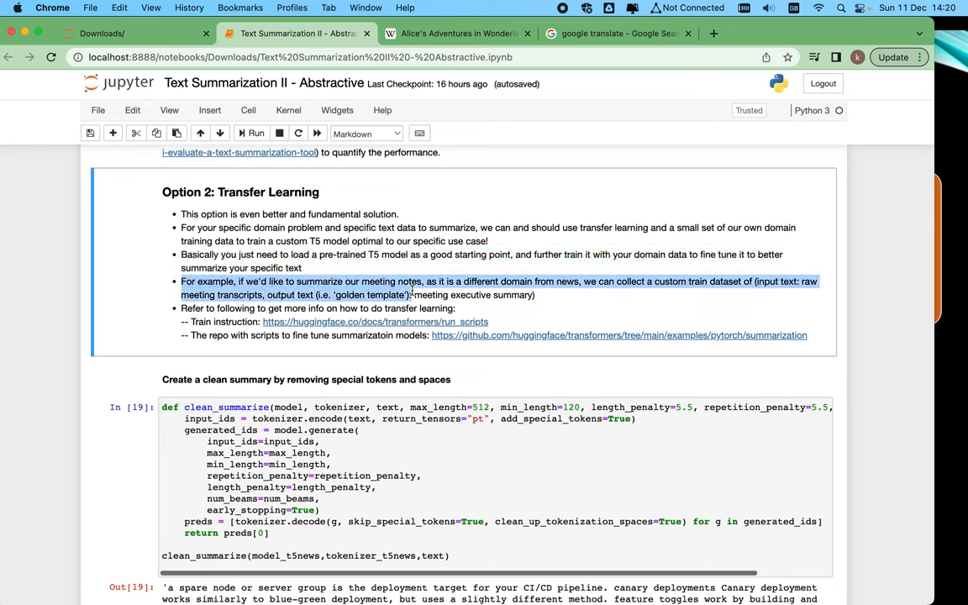
{"action": "left_click_drag", "start_coordinate": [446, 282], "coordinate": [520, 295]}
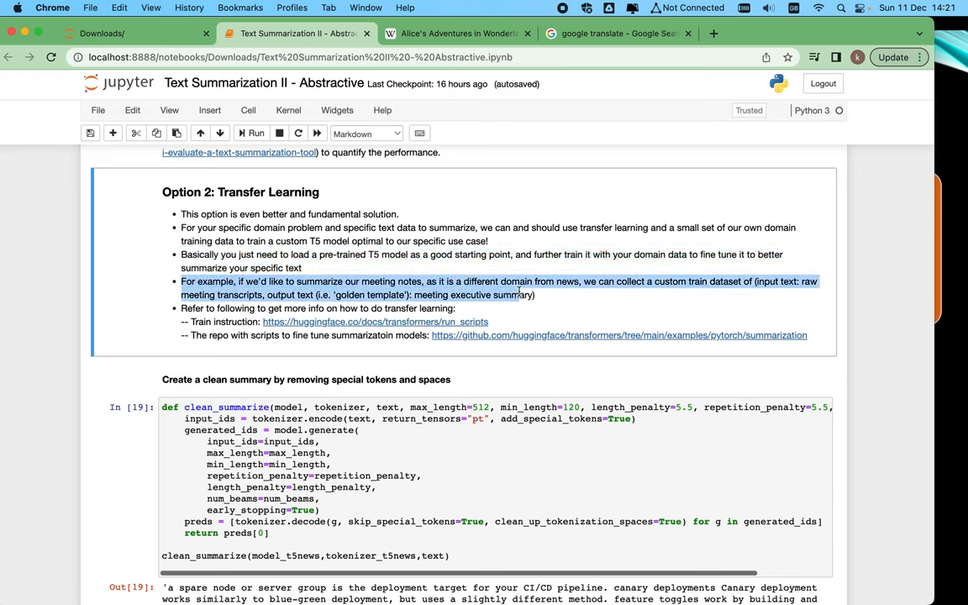
{"action": "left_click_drag", "start_coordinate": [520, 291], "coordinate": [533, 292]}
{"action": "left_click", "coordinate": [217, 305]}
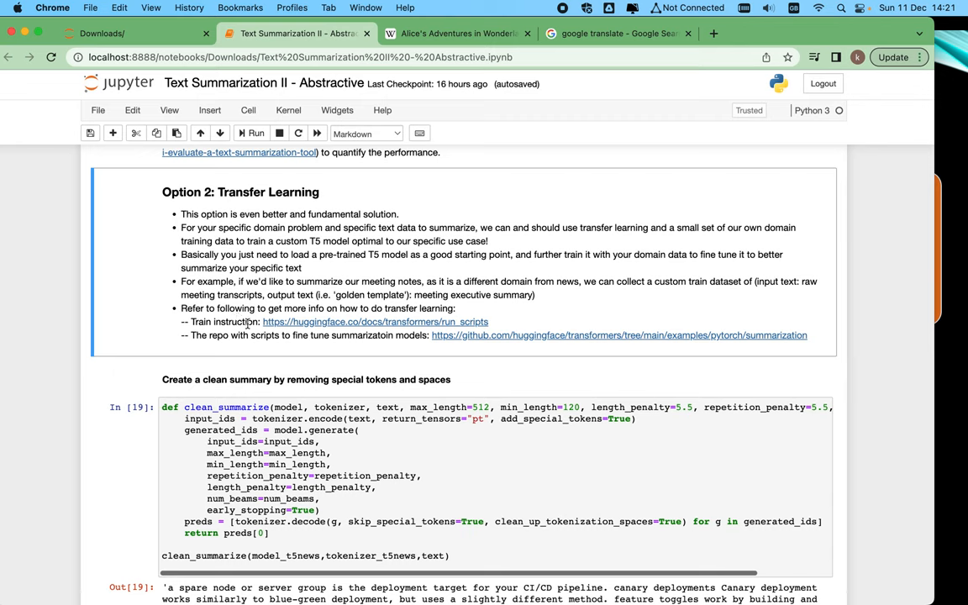
{"action": "left_click_drag", "start_coordinate": [217, 307], "coordinate": [236, 319]}
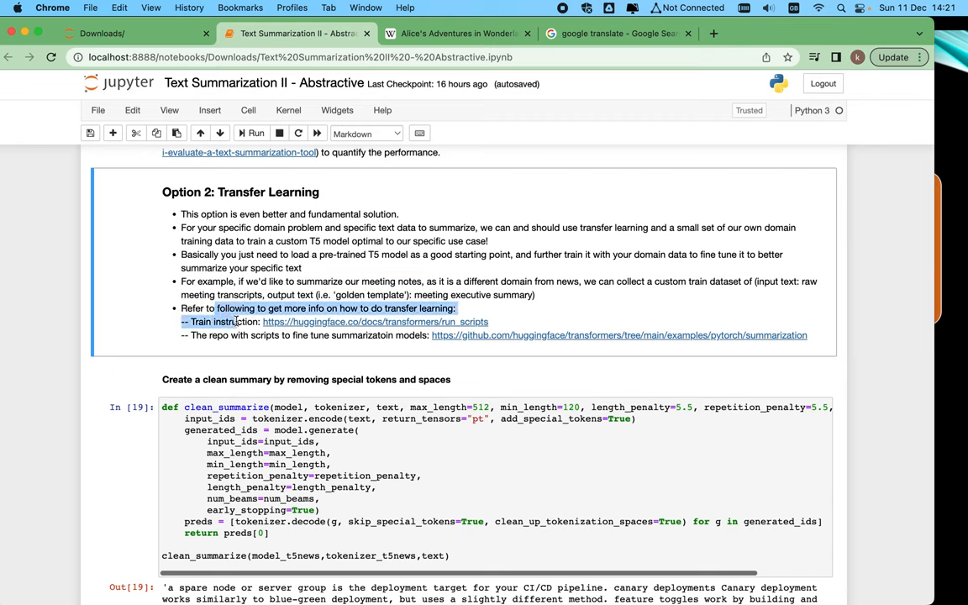
{"action": "left_click_drag", "start_coordinate": [236, 319], "coordinate": [269, 323]}
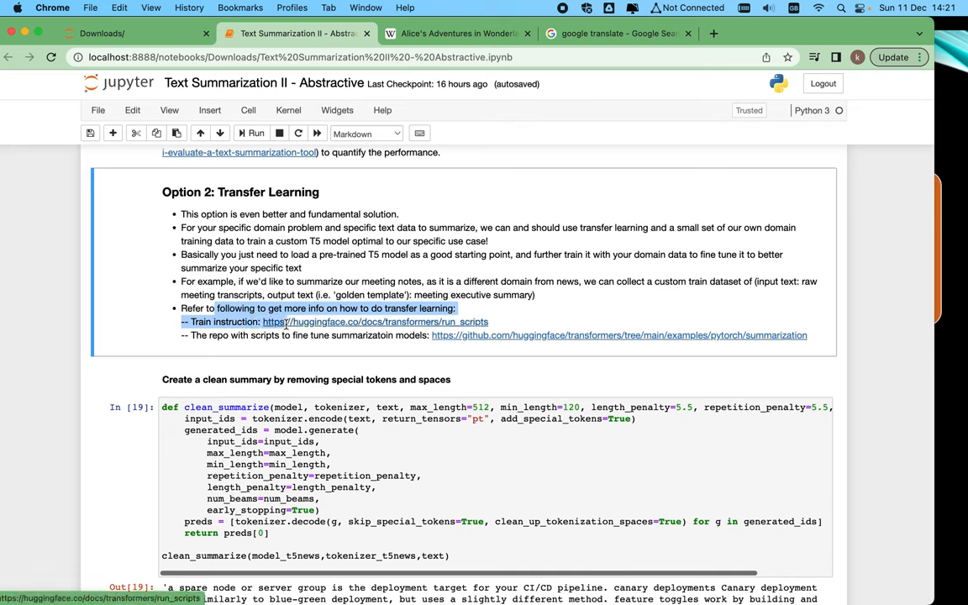
{"action": "left_click_drag", "start_coordinate": [269, 323], "coordinate": [381, 335]}
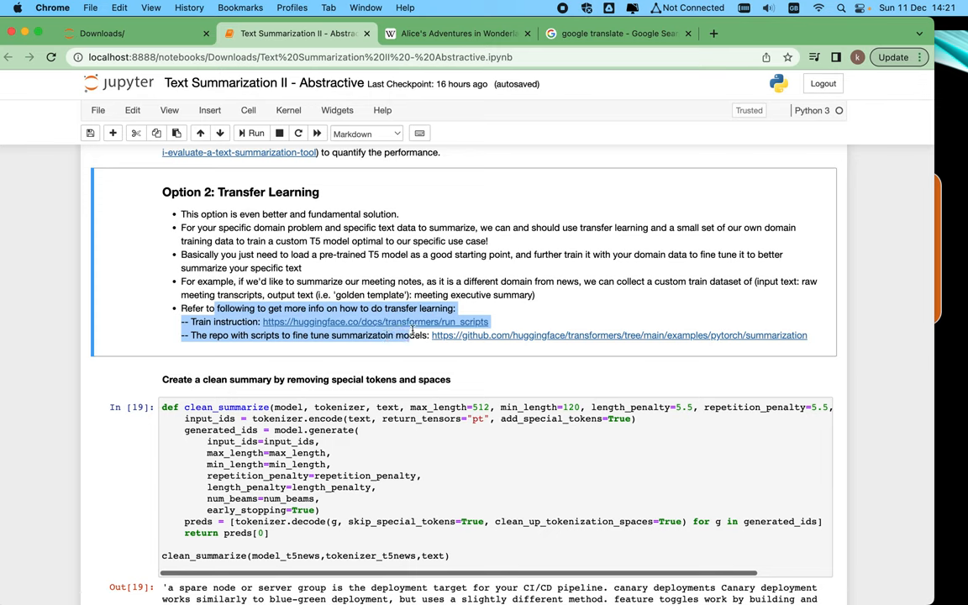
{"action": "left_click_drag", "start_coordinate": [381, 335], "coordinate": [430, 335]}
{"action": "left_click", "coordinate": [125, 383]}
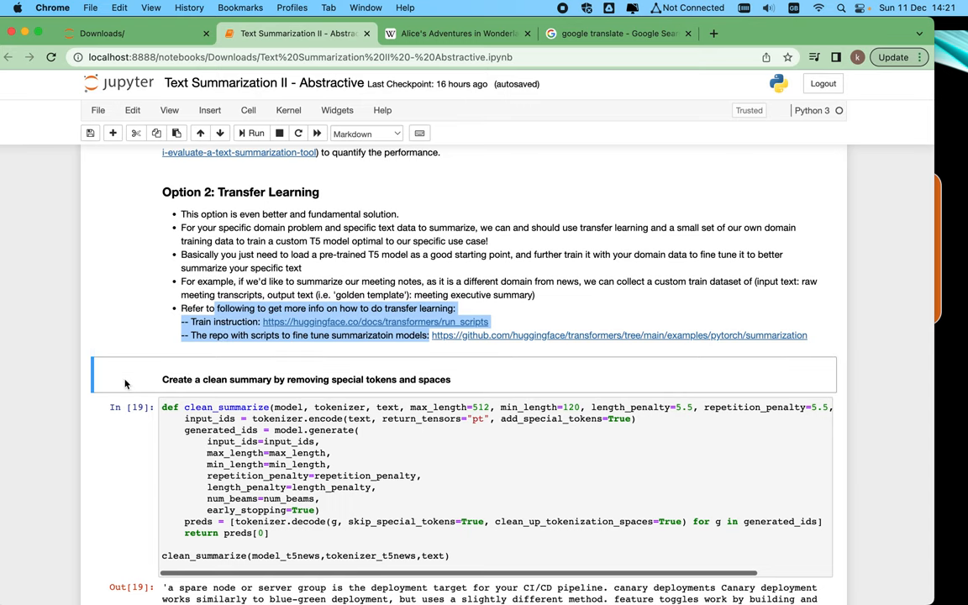
Highlight 'tokens and spaces' in clean_summarize and re-run the cell.
{"action": "key", "text": "shift+Return"}
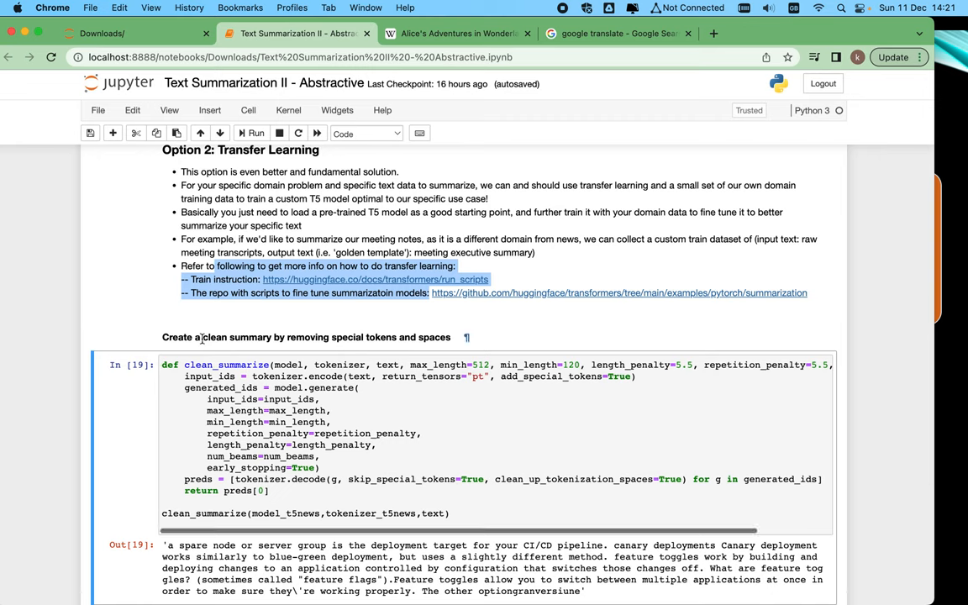
{"action": "mouse_move", "coordinate": [306, 379]}
{"action": "left_click_drag", "start_coordinate": [371, 337], "coordinate": [450, 337]}
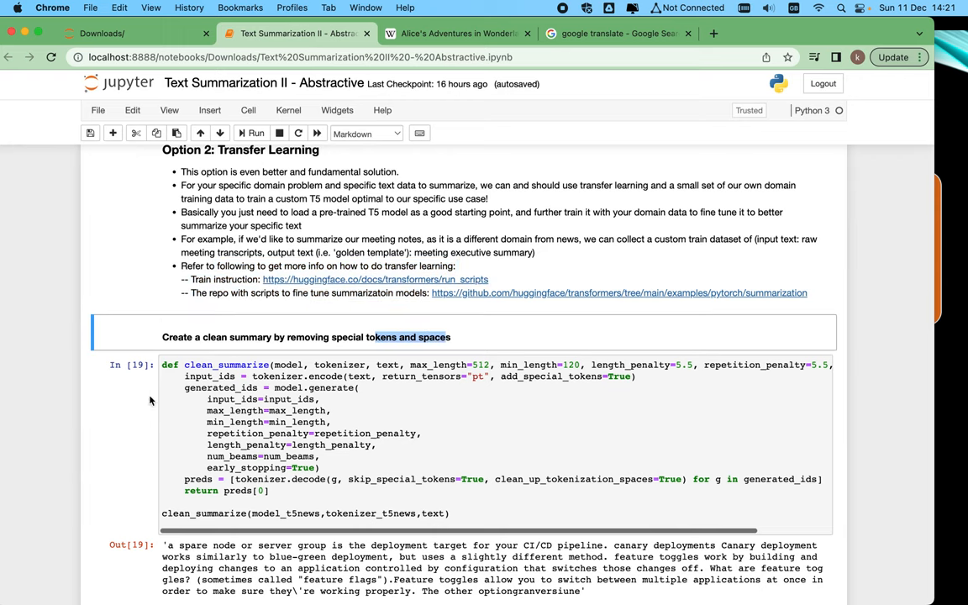
{"action": "left_click", "coordinate": [166, 542]}
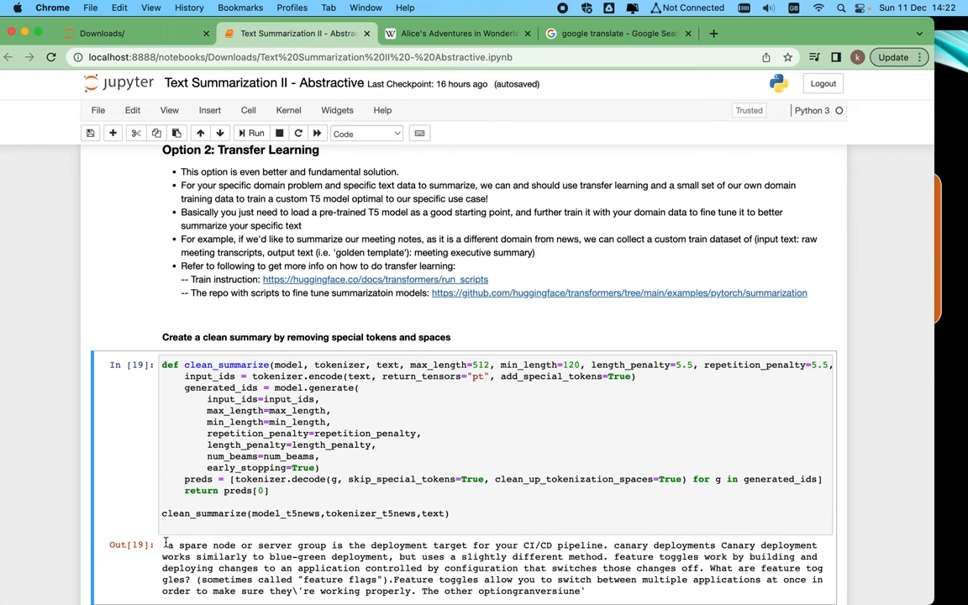
{"action": "key", "text": "shift+Return"}
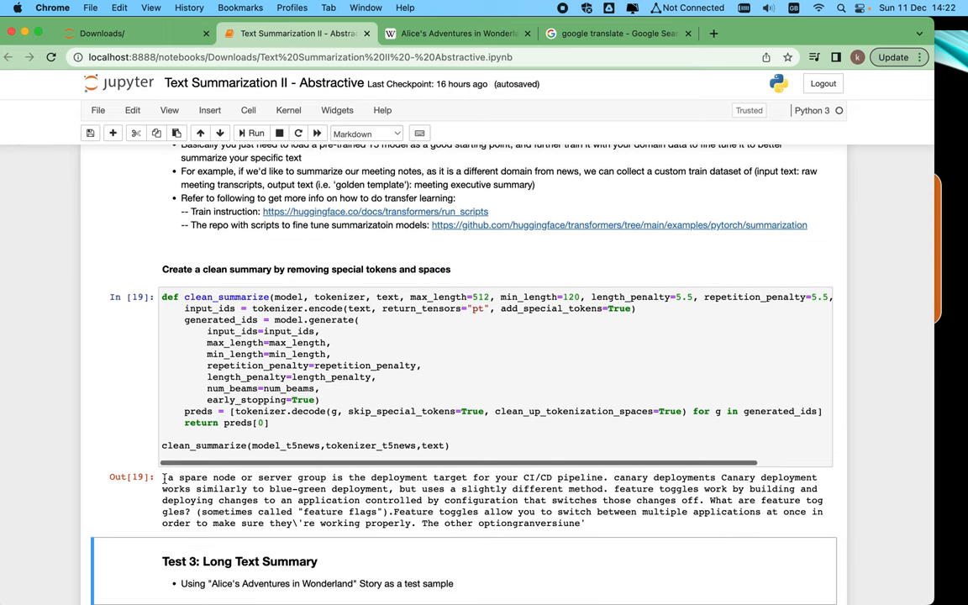
Highlight the cleaned news summary output from start to end.
{"action": "mouse_move", "coordinate": [163, 477]}
{"action": "left_mouse_down"}
{"action": "mouse_move", "coordinate": [196, 489]}
{"action": "mouse_move", "coordinate": [210, 511]}
{"action": "left_mouse_up"}
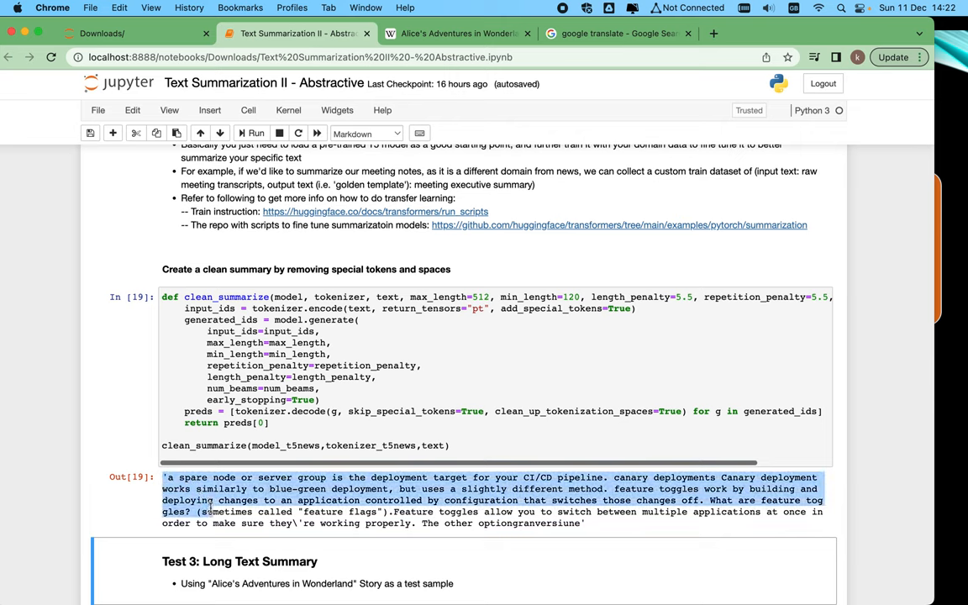
{"action": "mouse_move", "coordinate": [210, 511]}
{"action": "left_mouse_down"}
{"action": "mouse_move", "coordinate": [213, 523]}
{"action": "mouse_move", "coordinate": [533, 518]}
{"action": "left_mouse_up"}
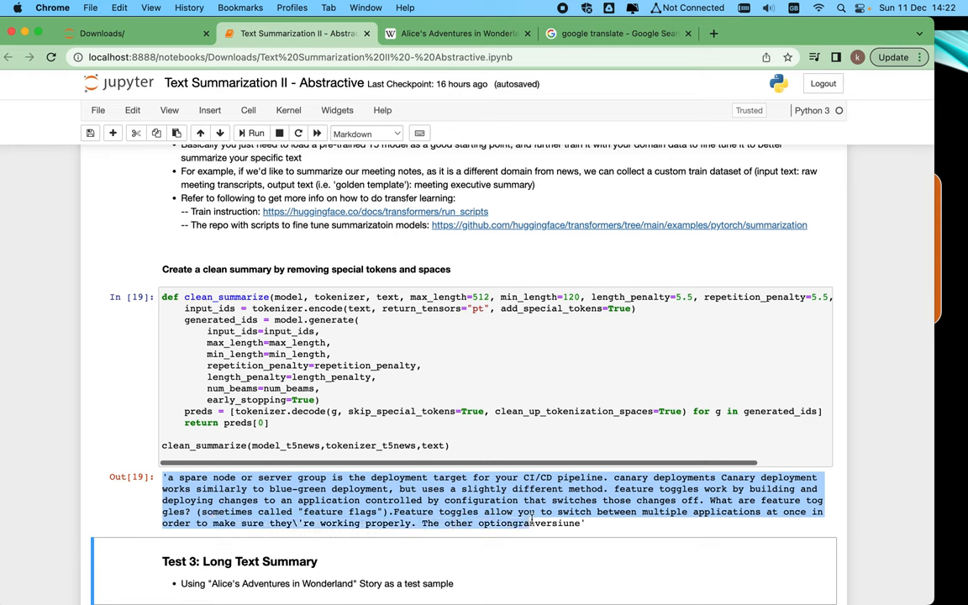
{"action": "left_click_drag", "start_coordinate": [534, 519], "coordinate": [610, 525]}
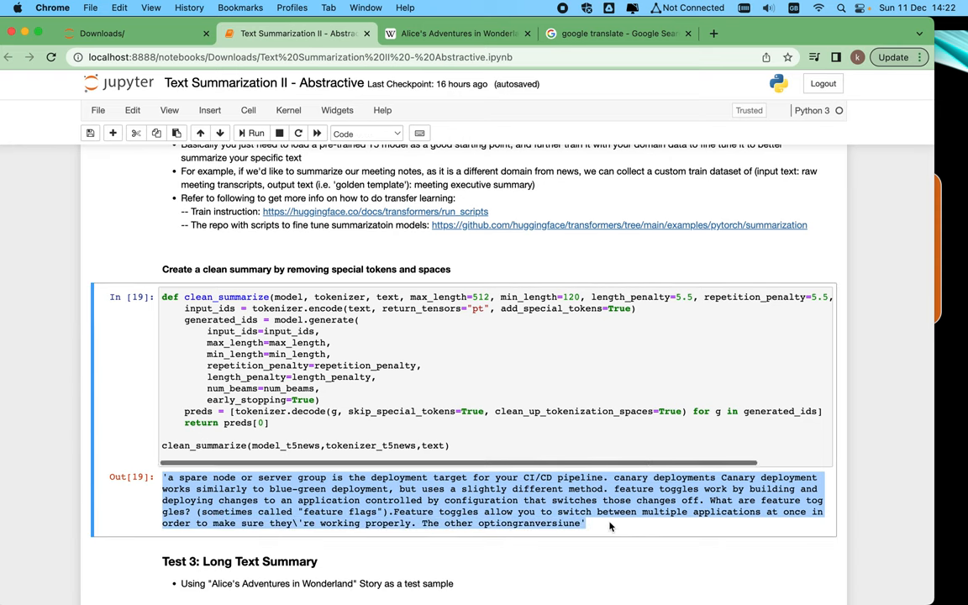
{"action": "scroll", "coordinate": [610, 525], "scroll_direction": "down", "scroll_amount": 3}
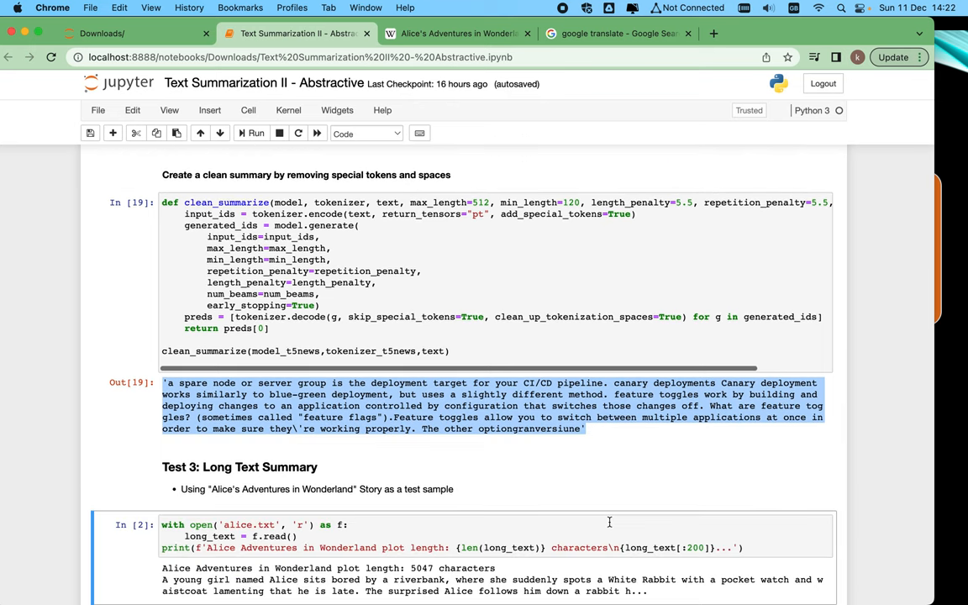
{"action": "key", "text": "Down"}
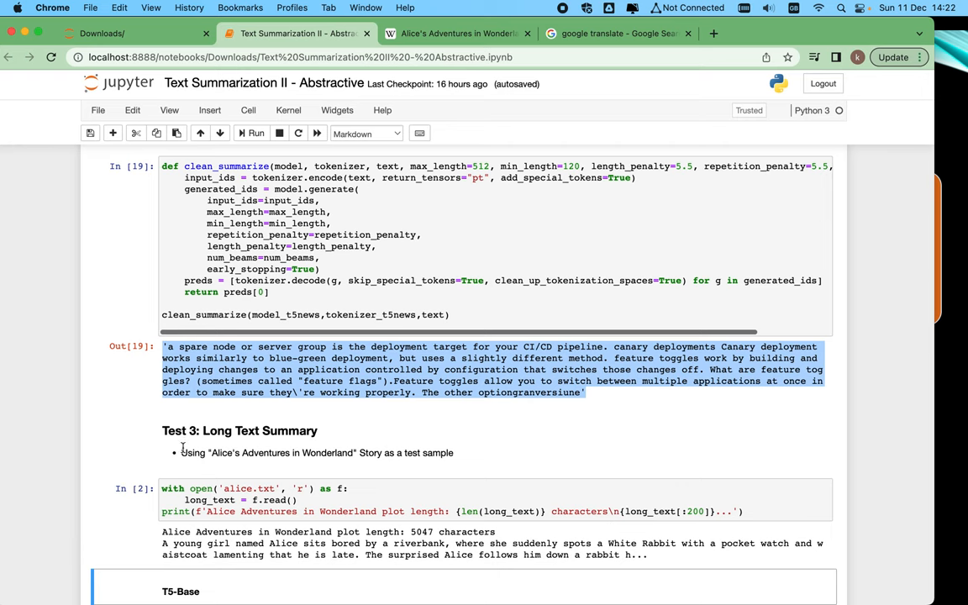
{"action": "left_click_drag", "start_coordinate": [182, 452], "coordinate": [290, 452]}
{"action": "left_click", "coordinate": [334, 452]}
{"action": "left_click_drag", "start_coordinate": [182, 452], "coordinate": [454, 452]}
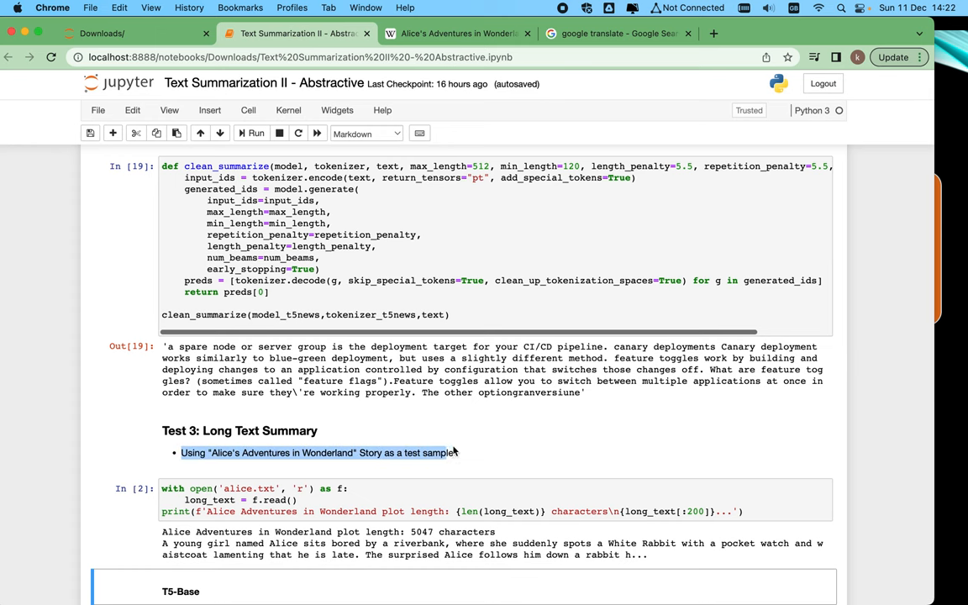
{"action": "left_click", "coordinate": [448, 33]}
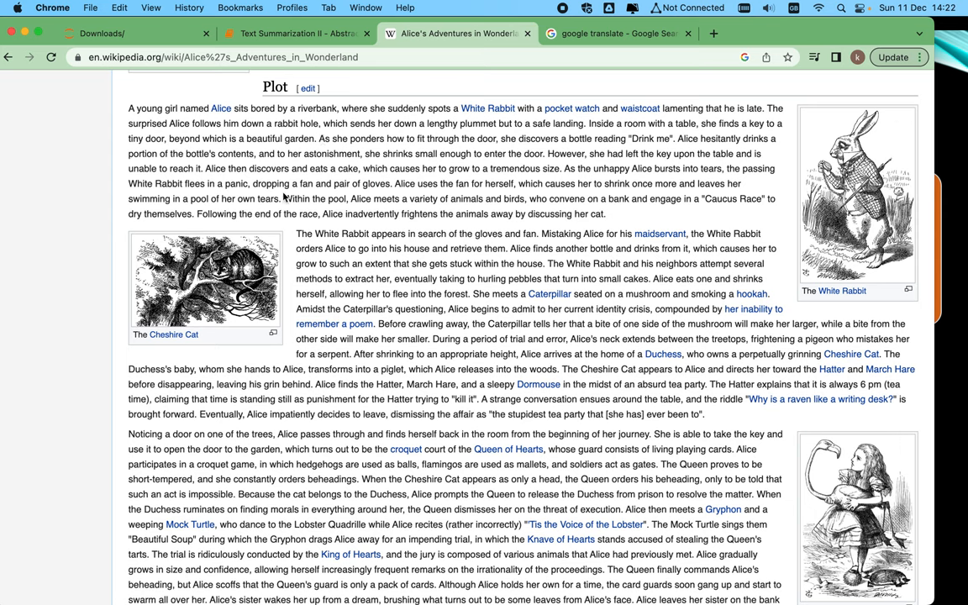
{"action": "left_click", "coordinate": [277, 35]}
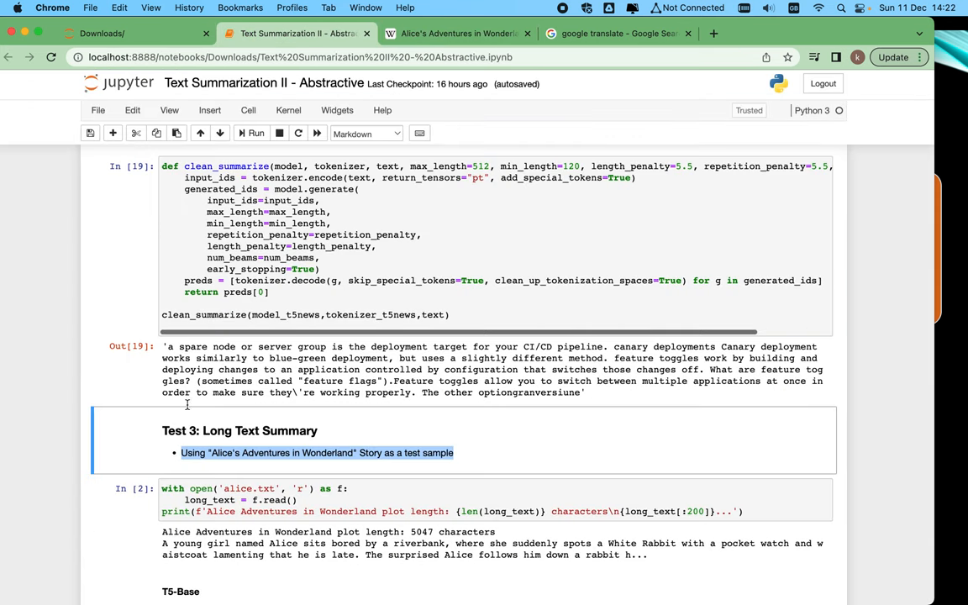
{"action": "left_click", "coordinate": [120, 486]}
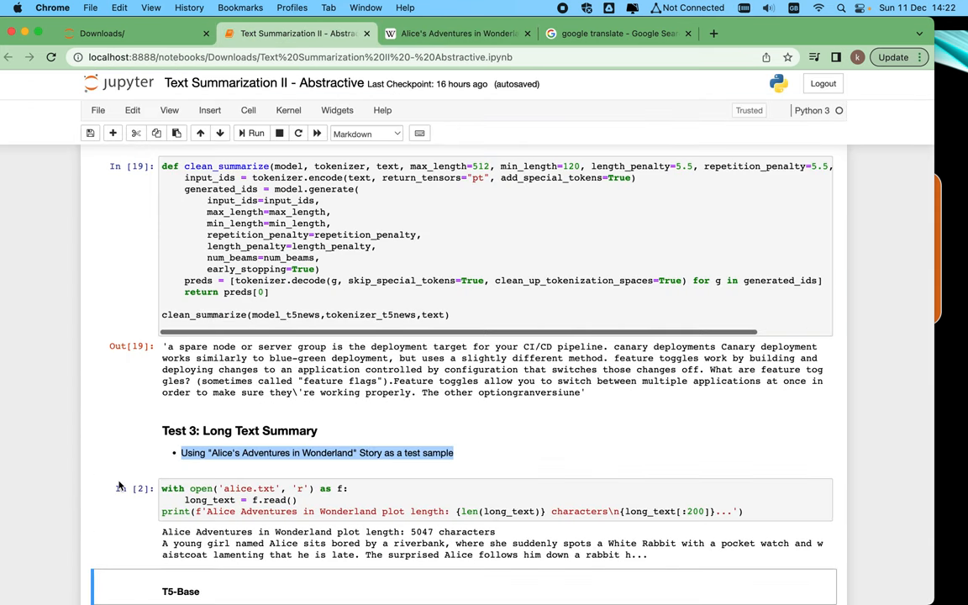
{"action": "key", "text": "Down"}
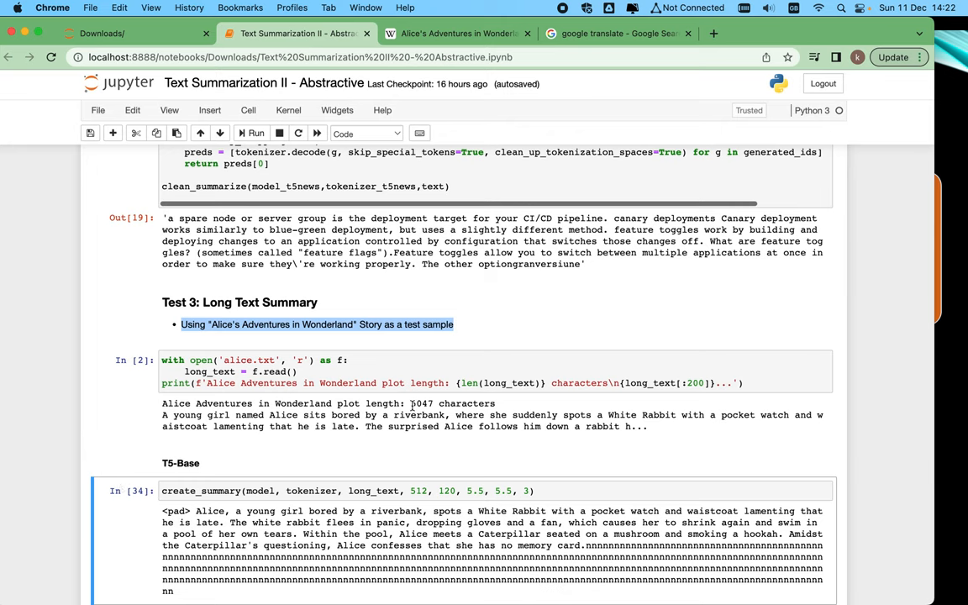
{"action": "left_click_drag", "start_coordinate": [411, 403], "coordinate": [434, 404]}
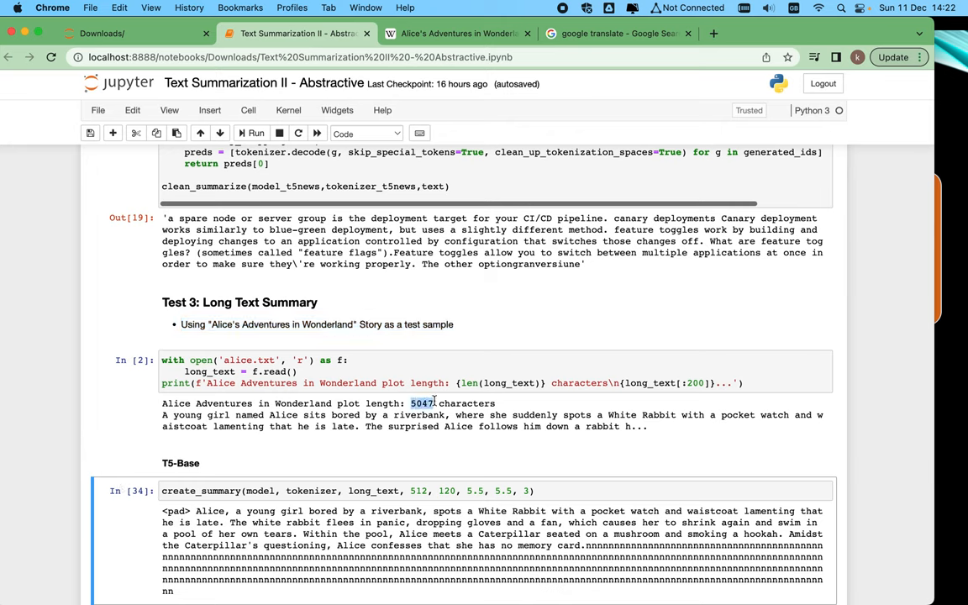
{"action": "left_click", "coordinate": [436, 403]}
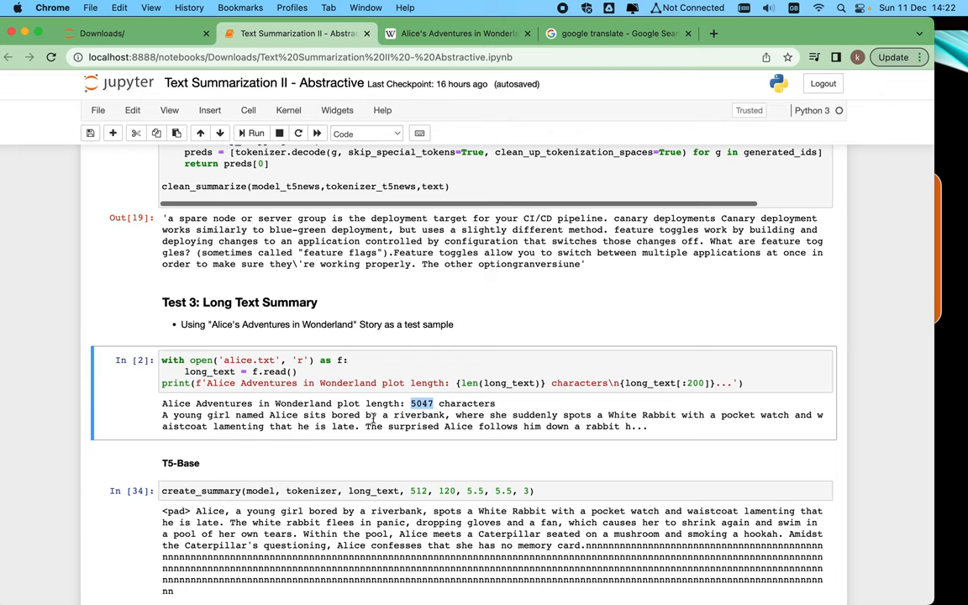
{"action": "left_click", "coordinate": [126, 461]}
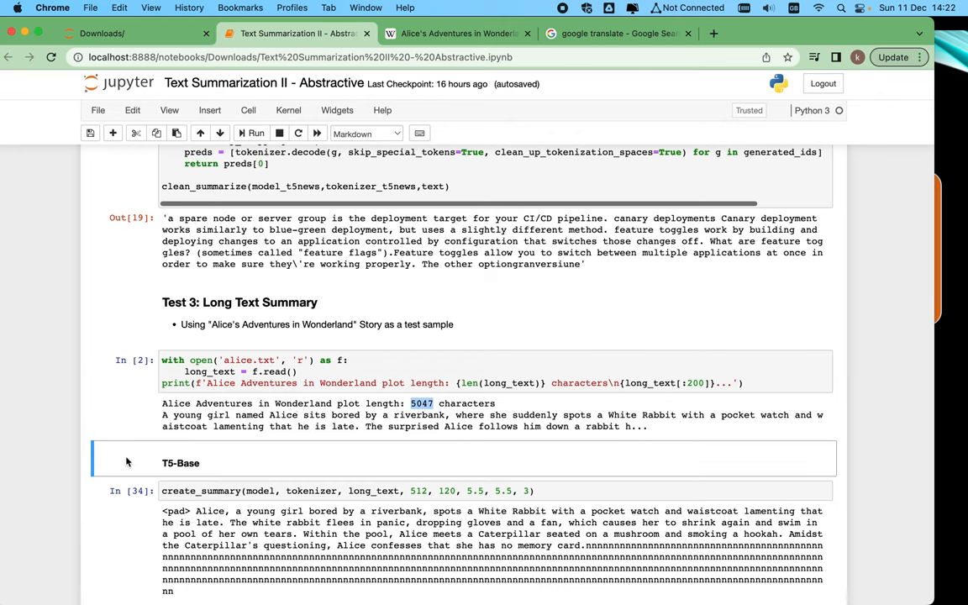
{"action": "scroll", "coordinate": [127, 461], "scroll_direction": "down", "scroll_amount": 5}
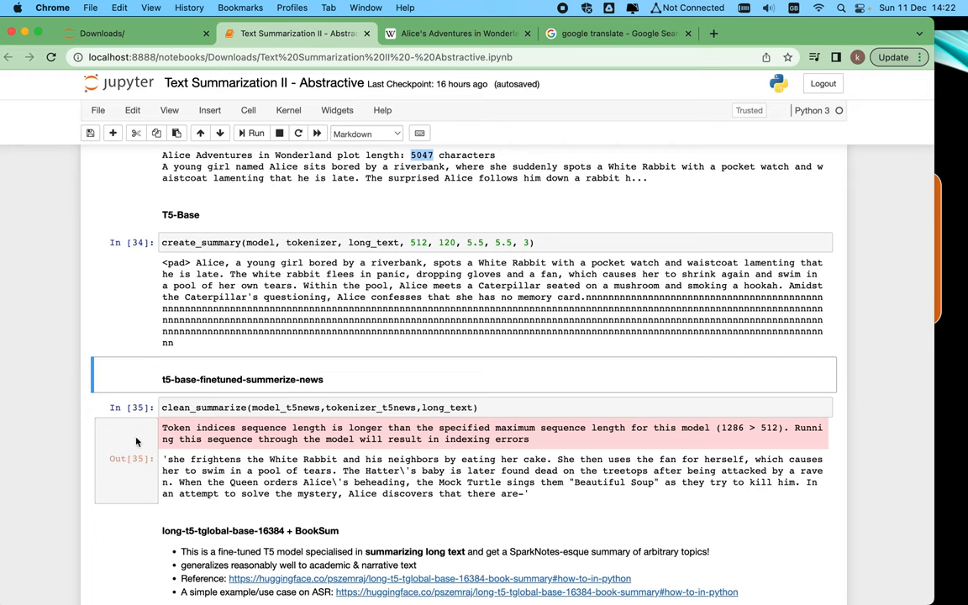
{"action": "left_click", "coordinate": [126, 379]}
{"action": "left_click", "coordinate": [195, 262]}
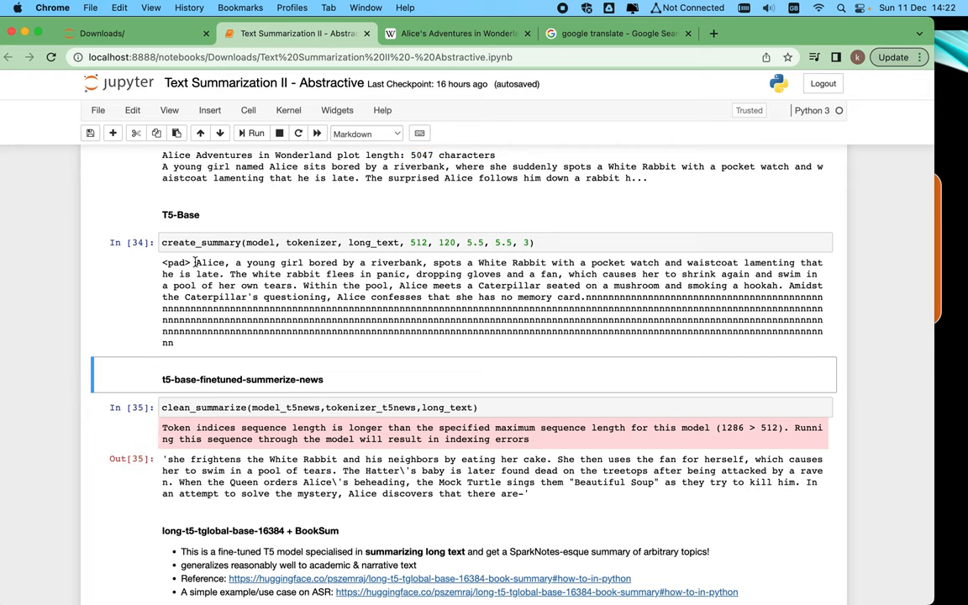
{"action": "left_click_drag", "start_coordinate": [195, 262], "coordinate": [225, 308]}
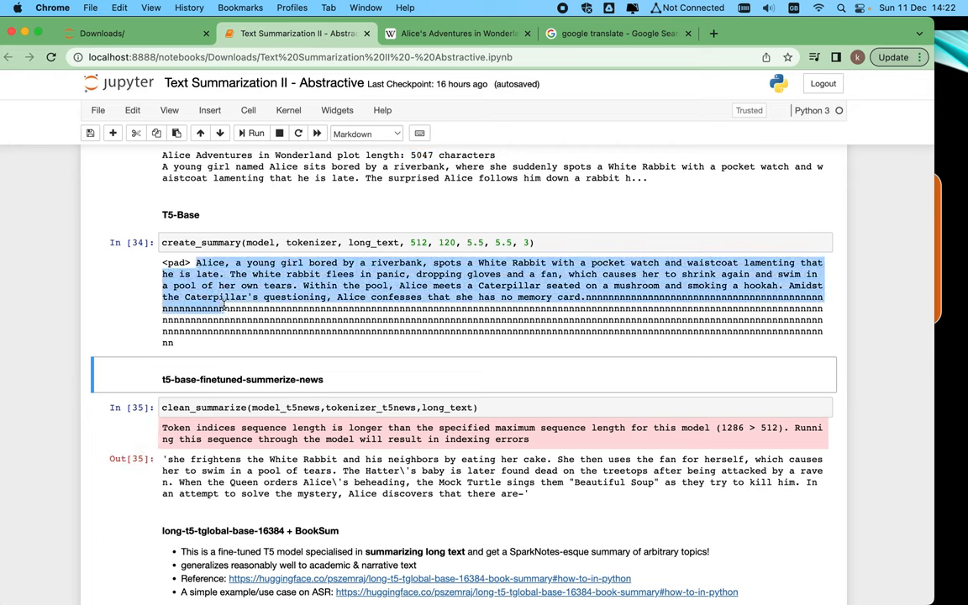
{"action": "left_click", "coordinate": [225, 308]}
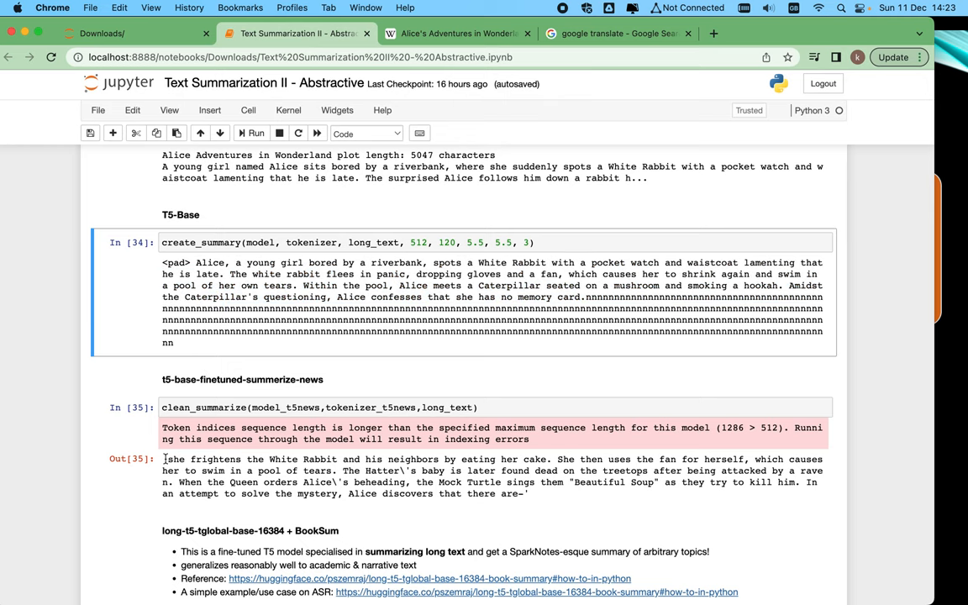
{"action": "left_click", "coordinate": [168, 427]}
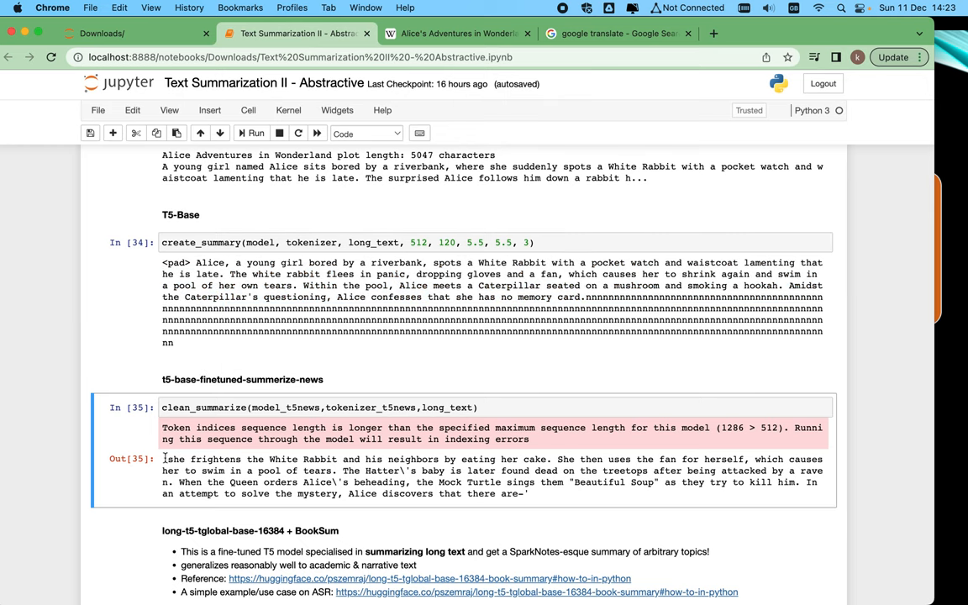
{"action": "left_click_drag", "start_coordinate": [165, 458], "coordinate": [530, 494]}
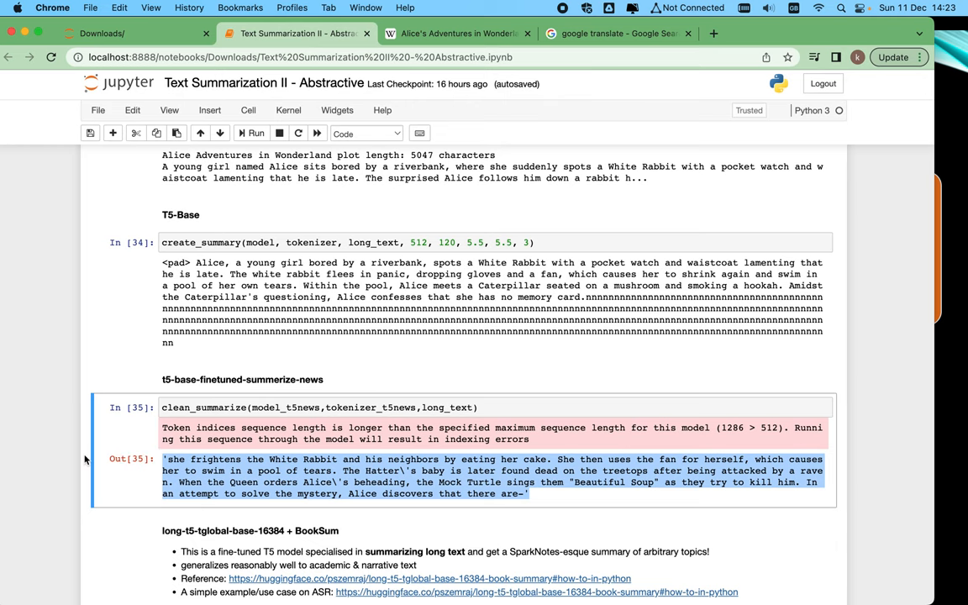
{"action": "scroll", "coordinate": [85, 459], "scroll_direction": "down", "scroll_amount": 2}
{"action": "scroll", "coordinate": [85, 459], "scroll_direction": "down", "scroll_amount": 2}
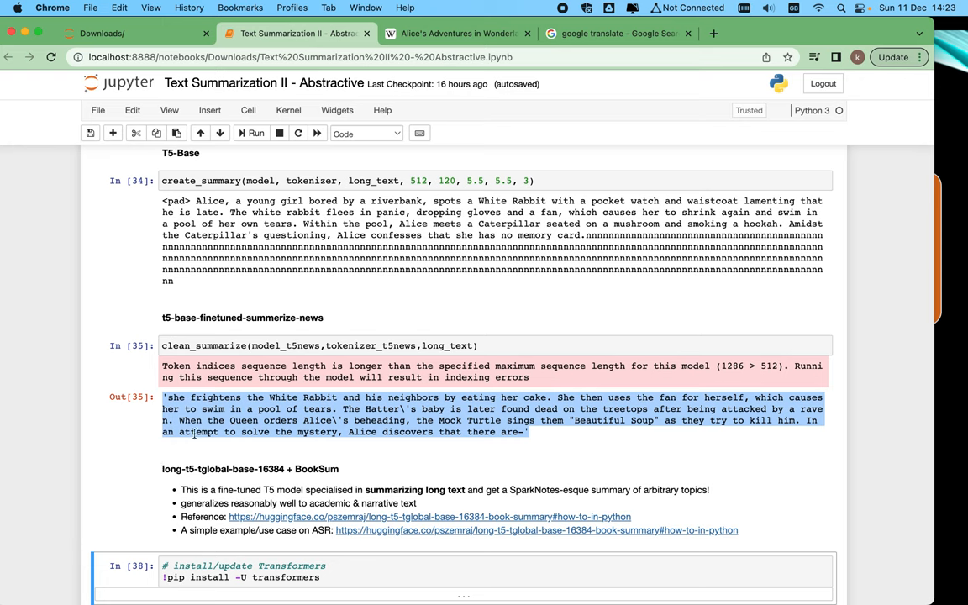
{"action": "left_click_drag", "start_coordinate": [215, 489], "coordinate": [464, 486]}
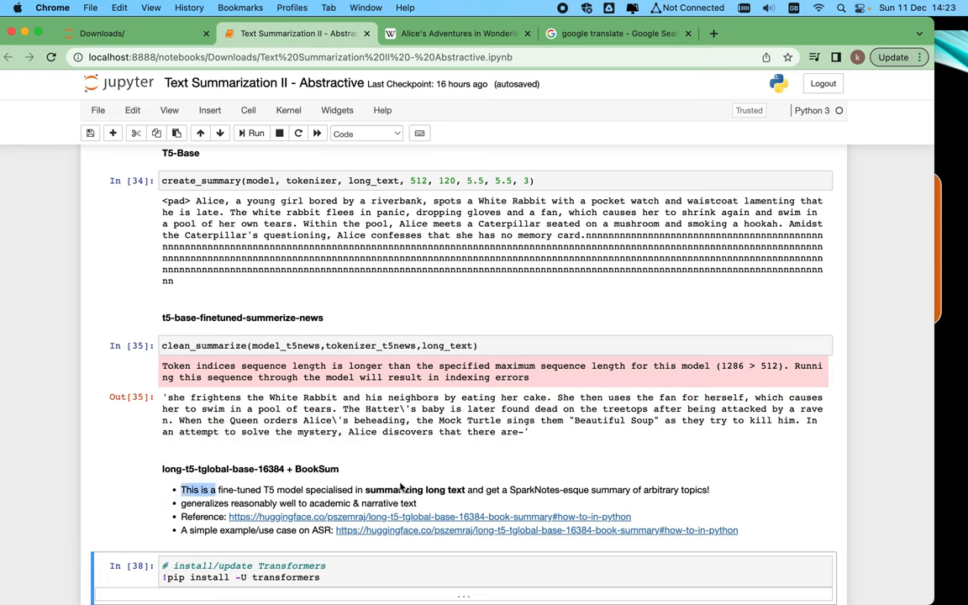
{"action": "left_click_drag", "start_coordinate": [463, 486], "coordinate": [614, 490]}
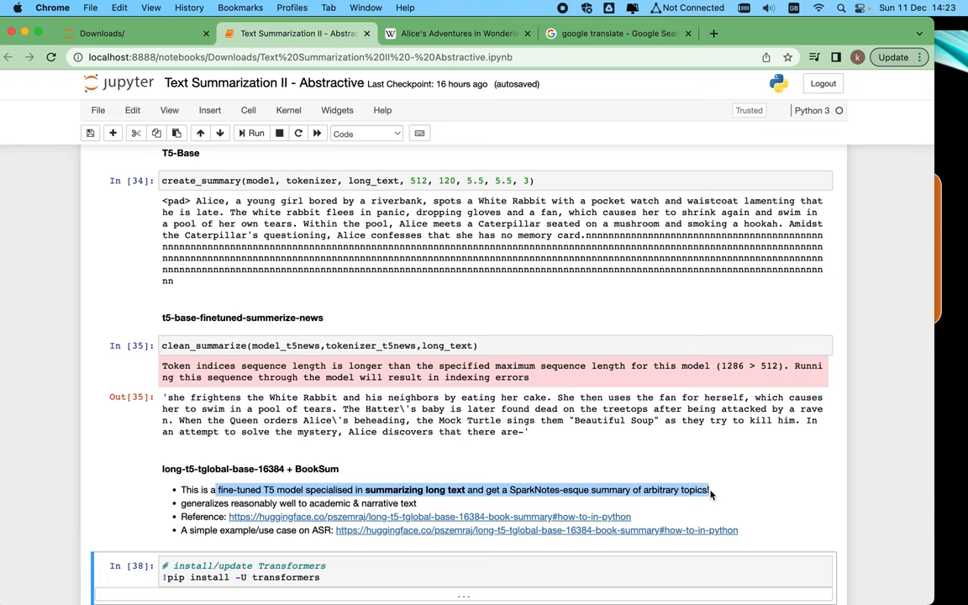
{"action": "left_click_drag", "start_coordinate": [614, 490], "coordinate": [710, 494]}
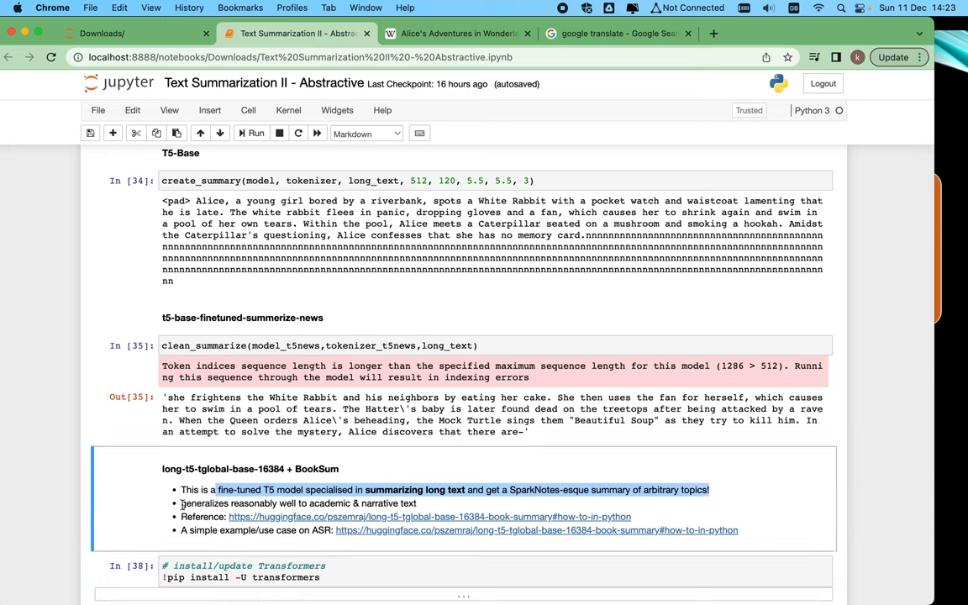
{"action": "left_click_drag", "start_coordinate": [182, 503], "coordinate": [422, 504]}
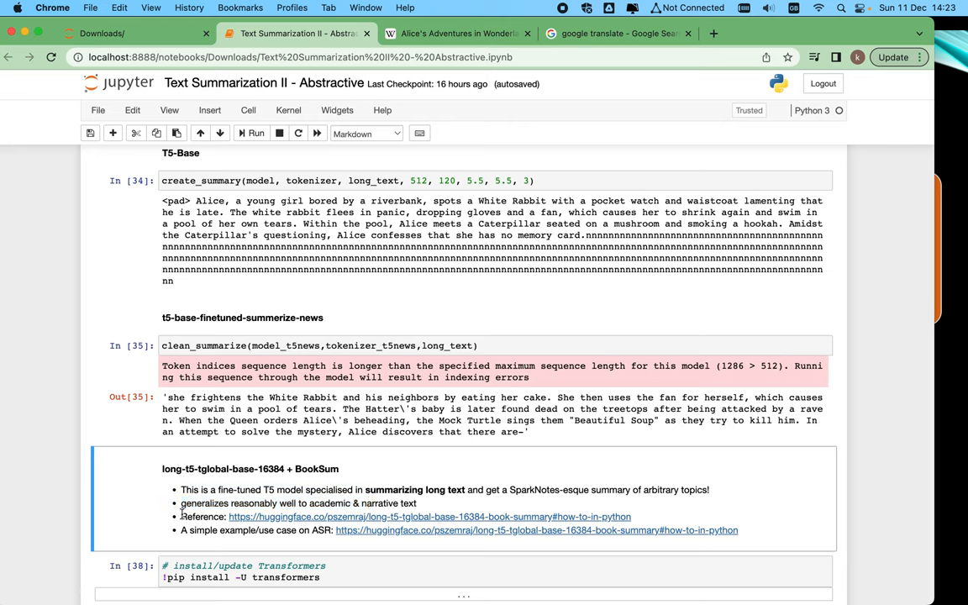
{"action": "left_click_drag", "start_coordinate": [182, 516], "coordinate": [331, 535]}
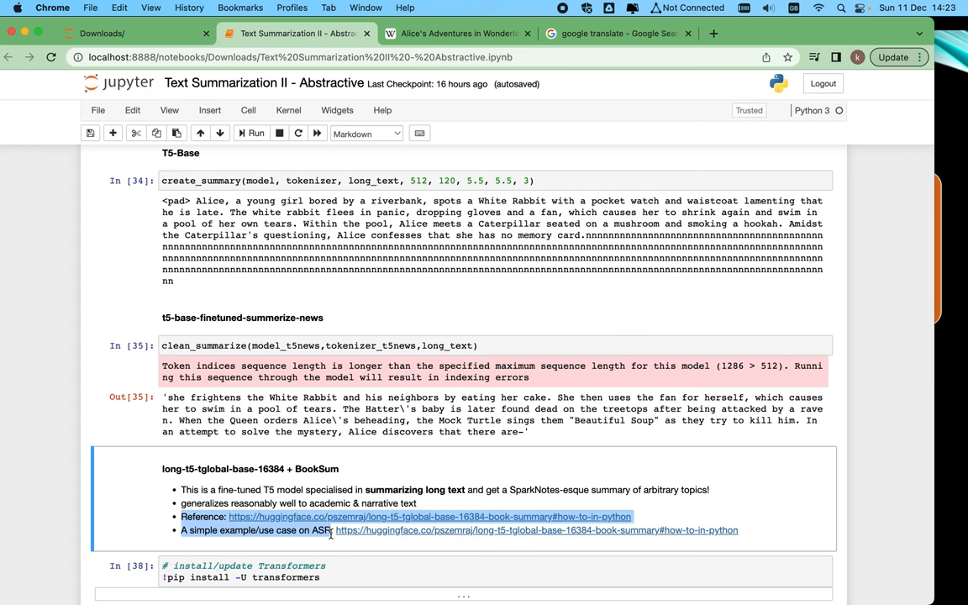
{"action": "scroll", "coordinate": [331, 535], "scroll_direction": "down", "scroll_amount": 5}
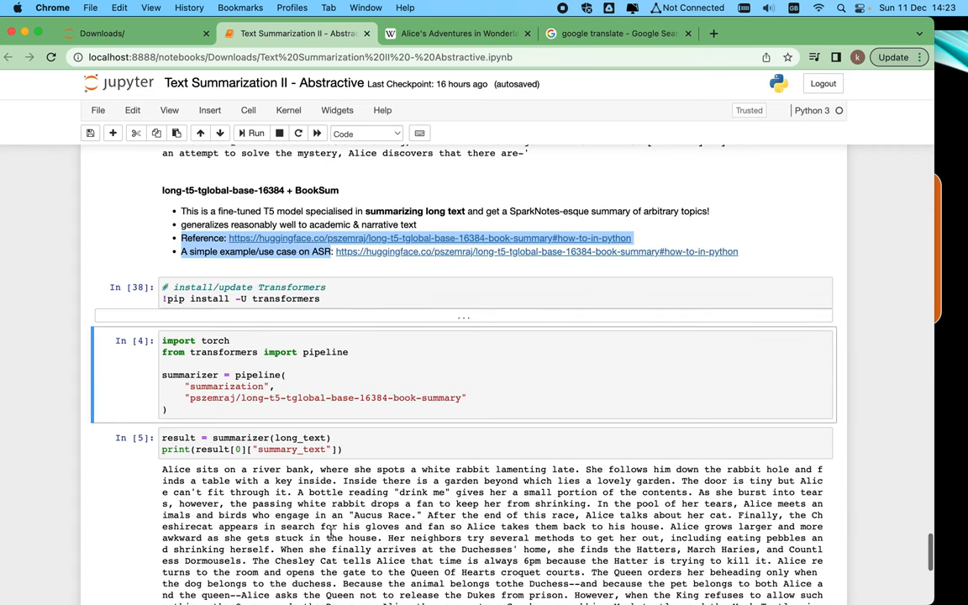
{"action": "key", "text": "Up"}
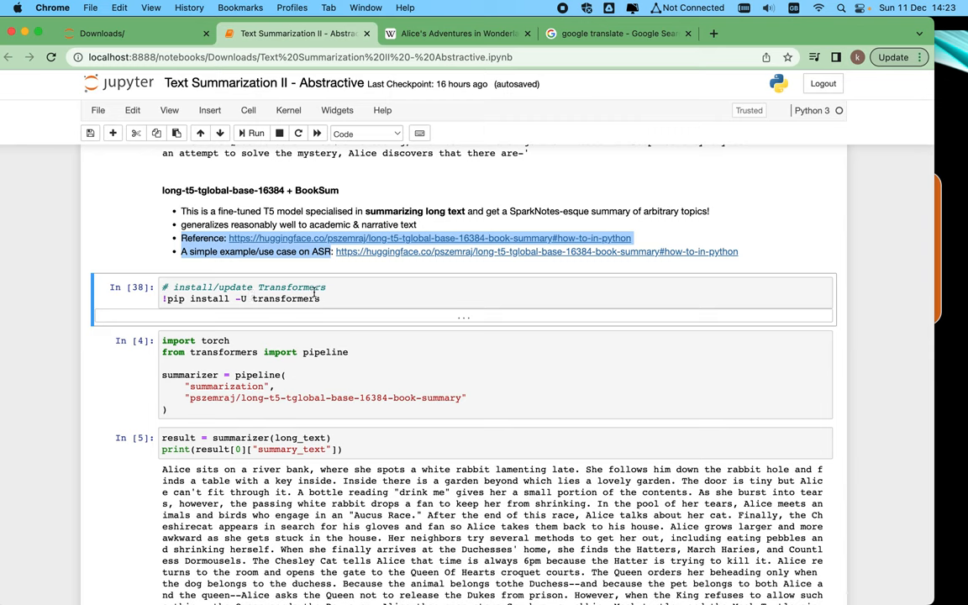
{"action": "key", "text": "Down"}
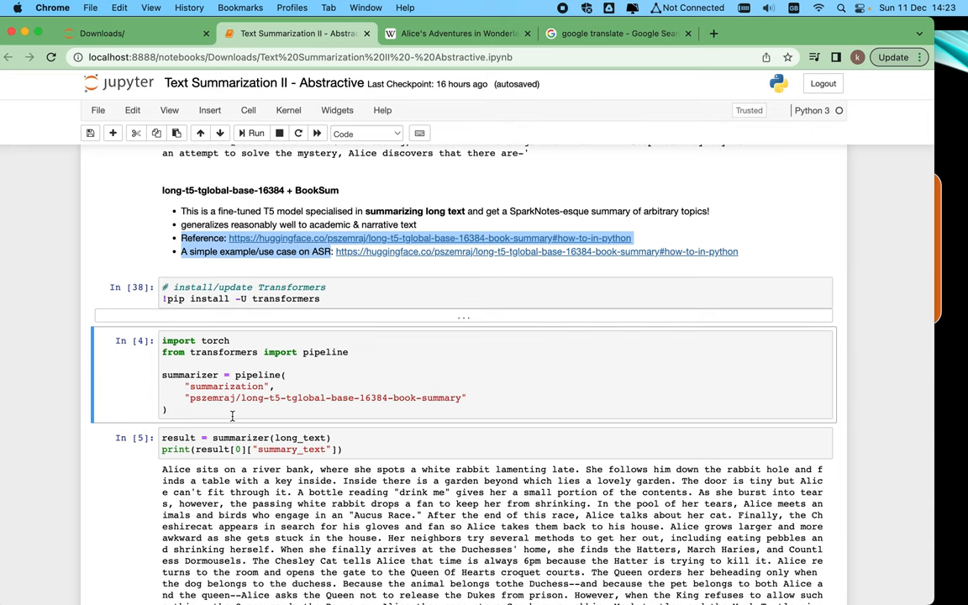
{"action": "scroll", "coordinate": [228, 414], "scroll_direction": "down", "scroll_amount": 10}
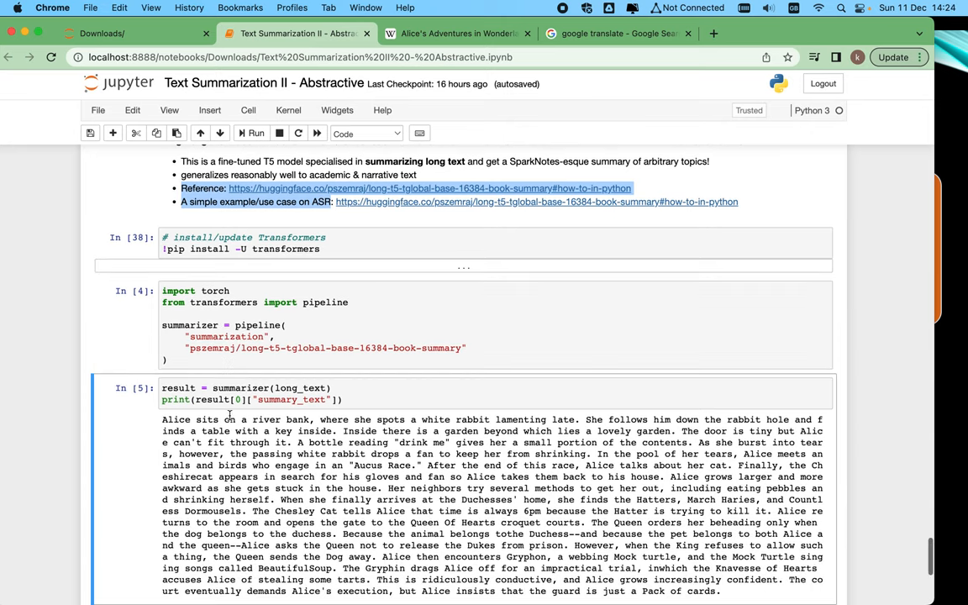
{"action": "scroll", "coordinate": [229, 414], "scroll_direction": "down", "scroll_amount": 5}
{"action": "scroll", "coordinate": [229, 414], "scroll_direction": "up", "scroll_amount": 3}
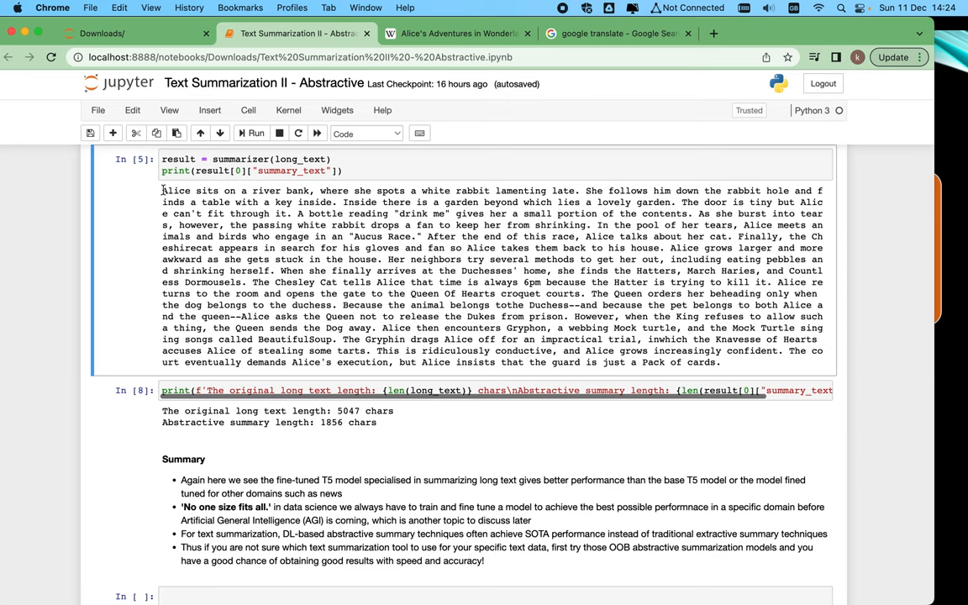
{"action": "left_click_drag", "start_coordinate": [163, 191], "coordinate": [239, 365]}
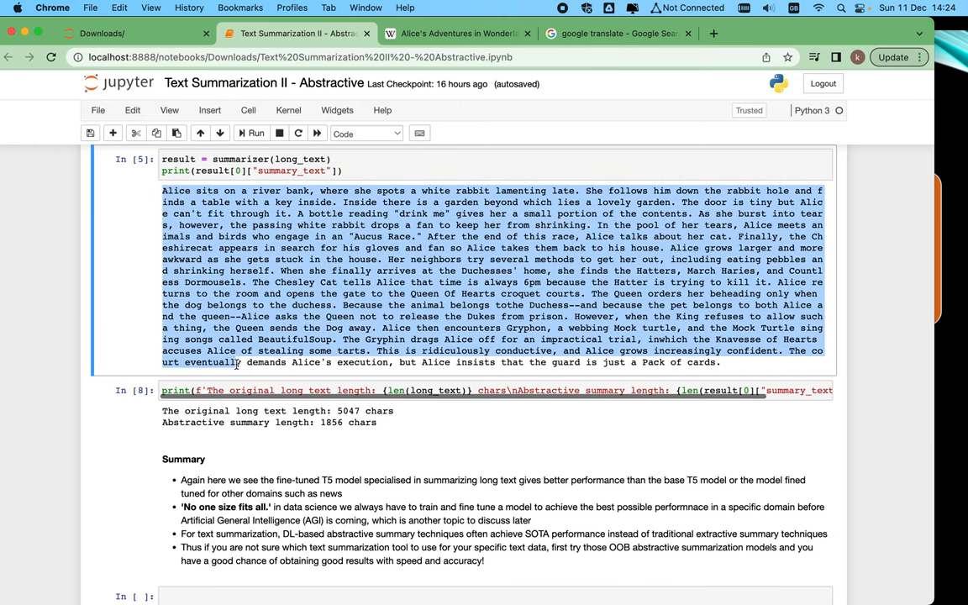
{"action": "left_click", "coordinate": [184, 421]}
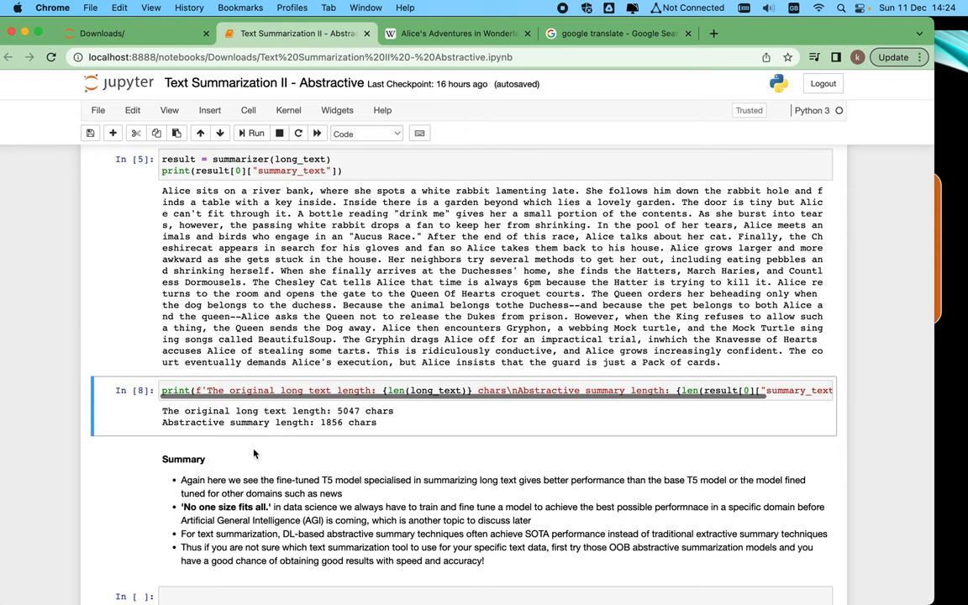
{"action": "left_click", "coordinate": [254, 454]}
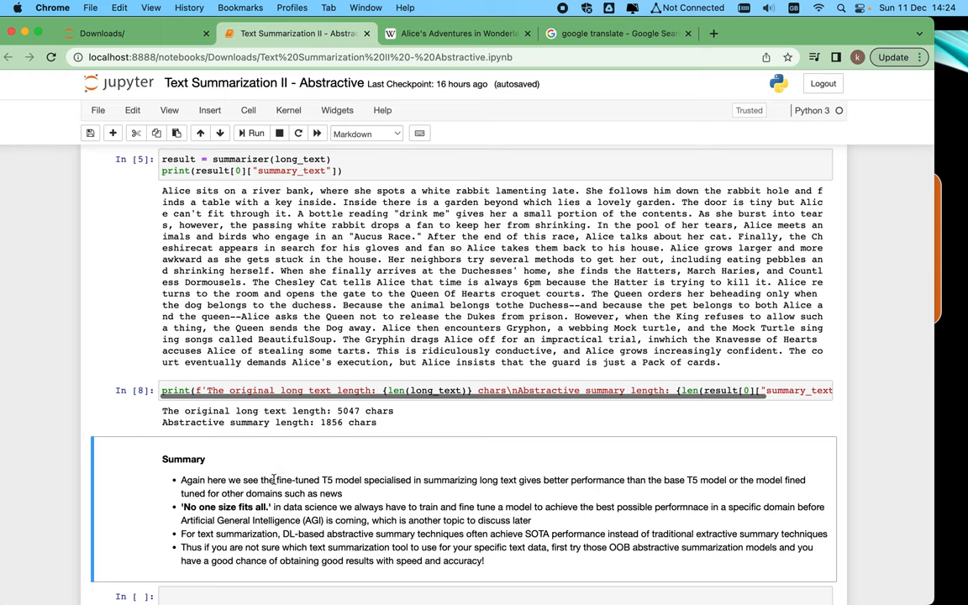
Highlight the first Summary conclusion and the 'No one size fits all' training advice.
{"action": "left_click_drag", "start_coordinate": [273, 480], "coordinate": [680, 483]}
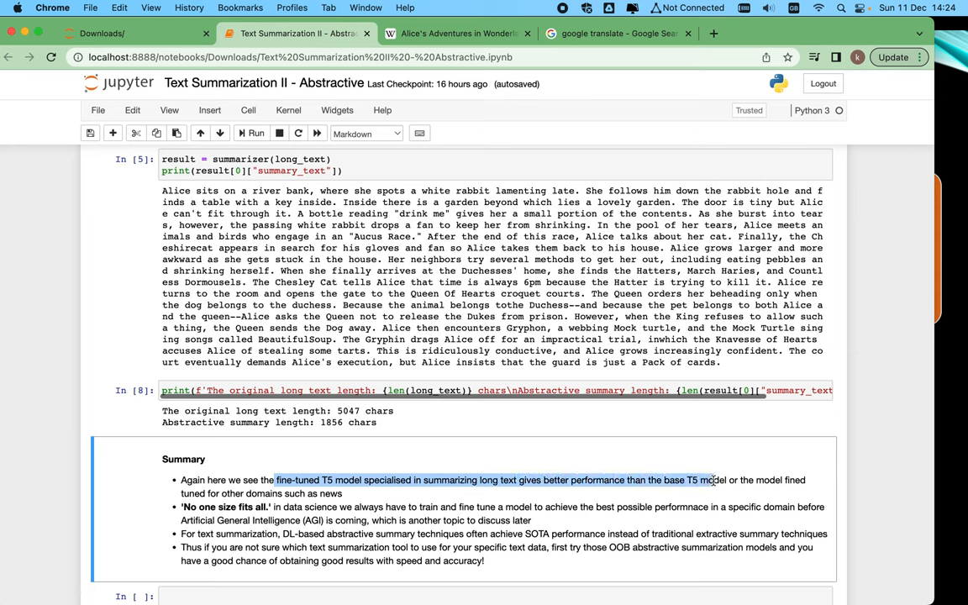
{"action": "mouse_move", "coordinate": [680, 483]}
{"action": "left_mouse_down"}
{"action": "mouse_move", "coordinate": [781, 483]}
{"action": "mouse_move", "coordinate": [766, 493]}
{"action": "left_mouse_up"}
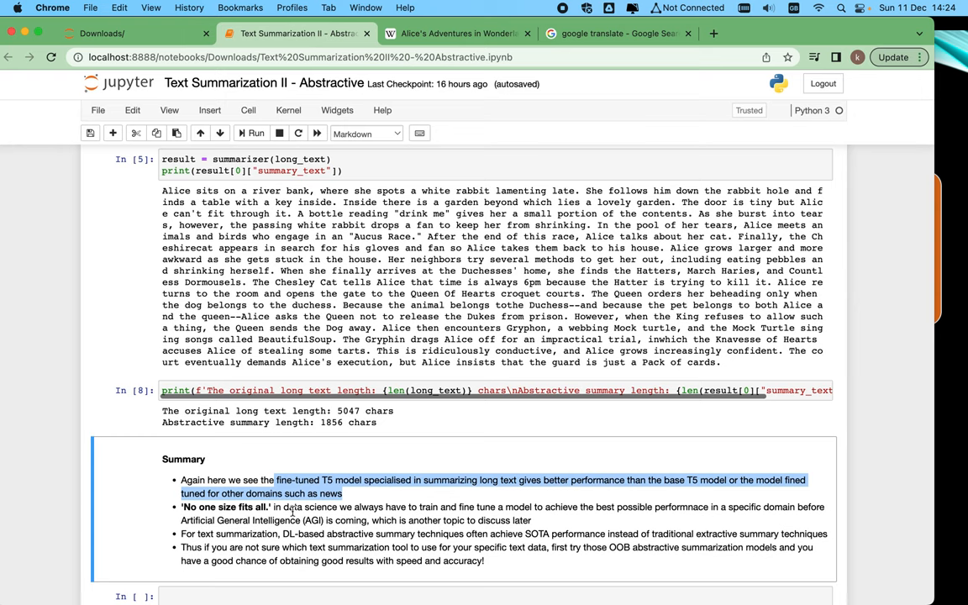
{"action": "left_click", "coordinate": [183, 506]}
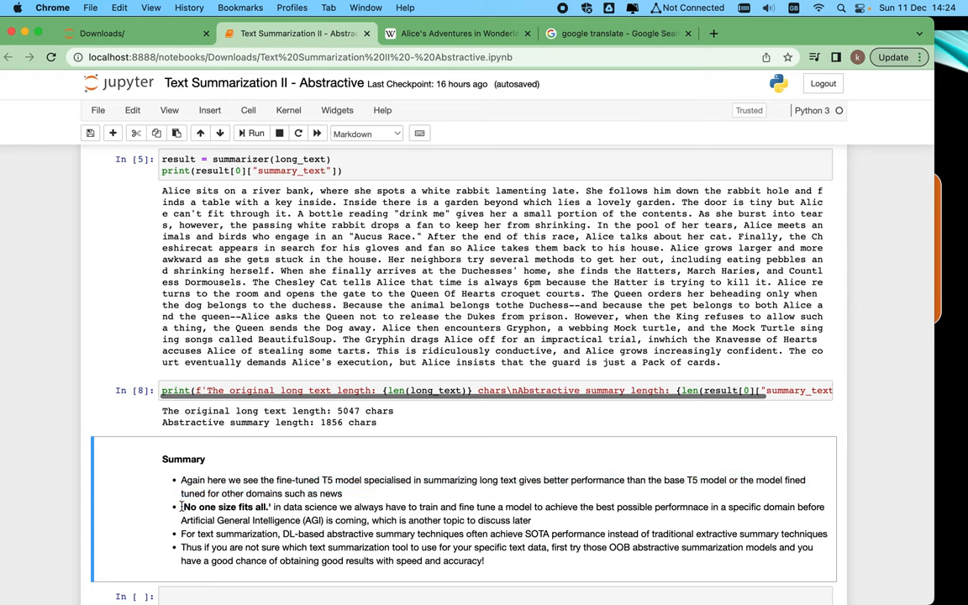
{"action": "left_click_drag", "start_coordinate": [182, 507], "coordinate": [270, 507]}
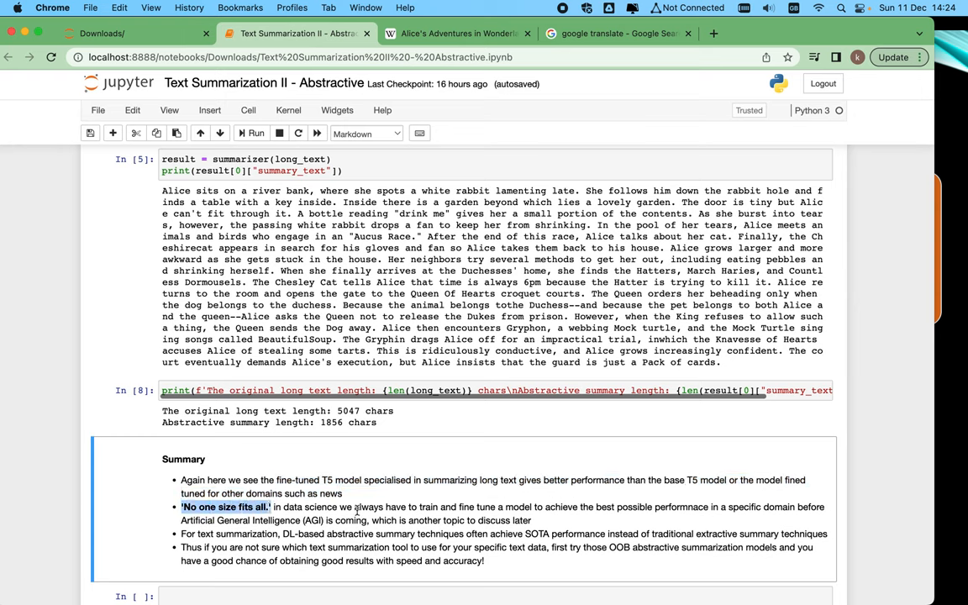
{"action": "mouse_move", "coordinate": [354, 507]}
{"action": "left_mouse_down"}
{"action": "mouse_move", "coordinate": [481, 506]}
{"action": "mouse_move", "coordinate": [558, 520]}
{"action": "left_mouse_up"}
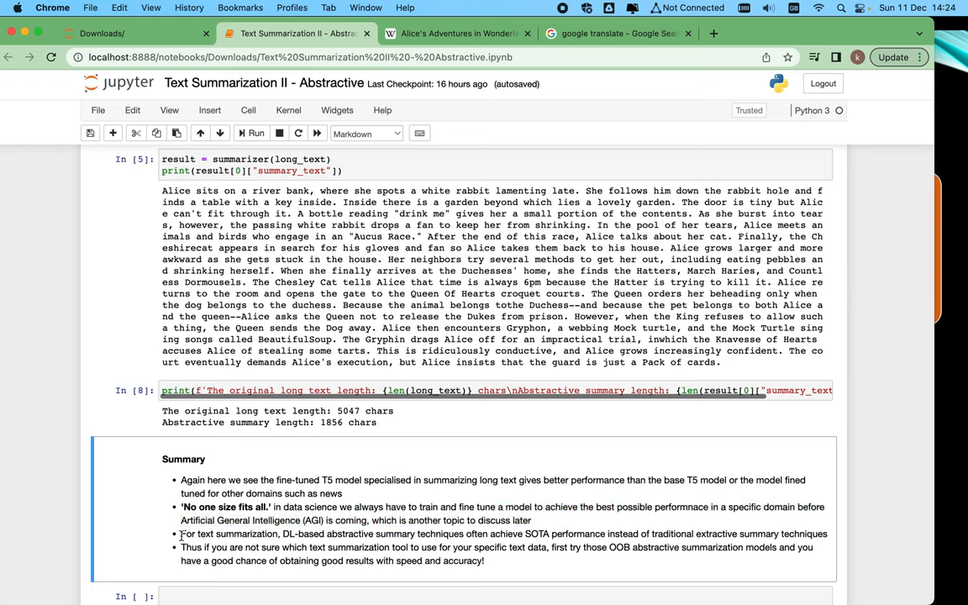
{"action": "left_click", "coordinate": [292, 522], "text": "shift"}
Highlight the SOTA performance conclusion and the final recommendation, then switch to the PowerPoint slide.
{"action": "left_click_drag", "start_coordinate": [180, 534], "coordinate": [827, 534]}
{"action": "left_click", "coordinate": [644, 531]}
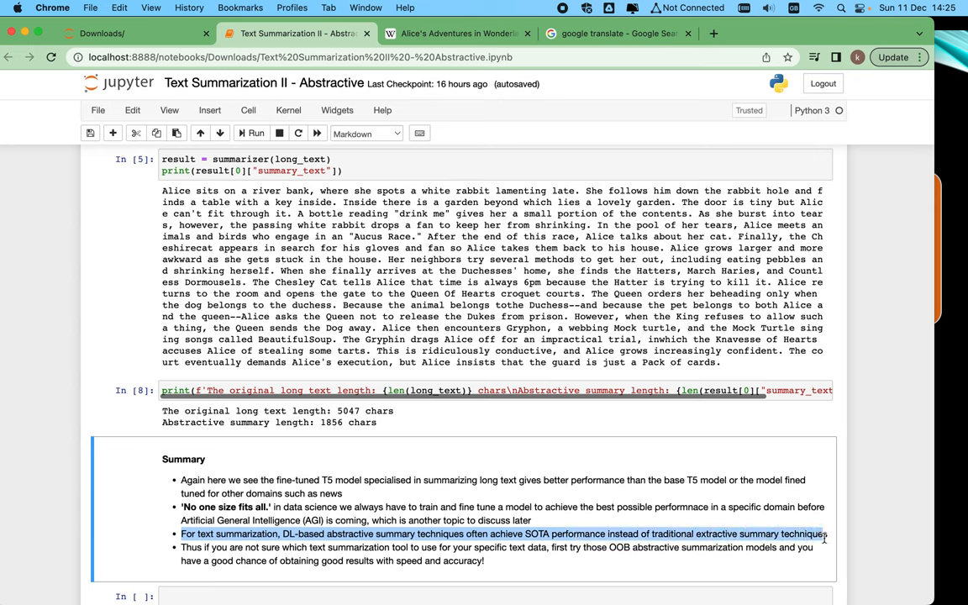
{"action": "left_click", "coordinate": [181, 549]}
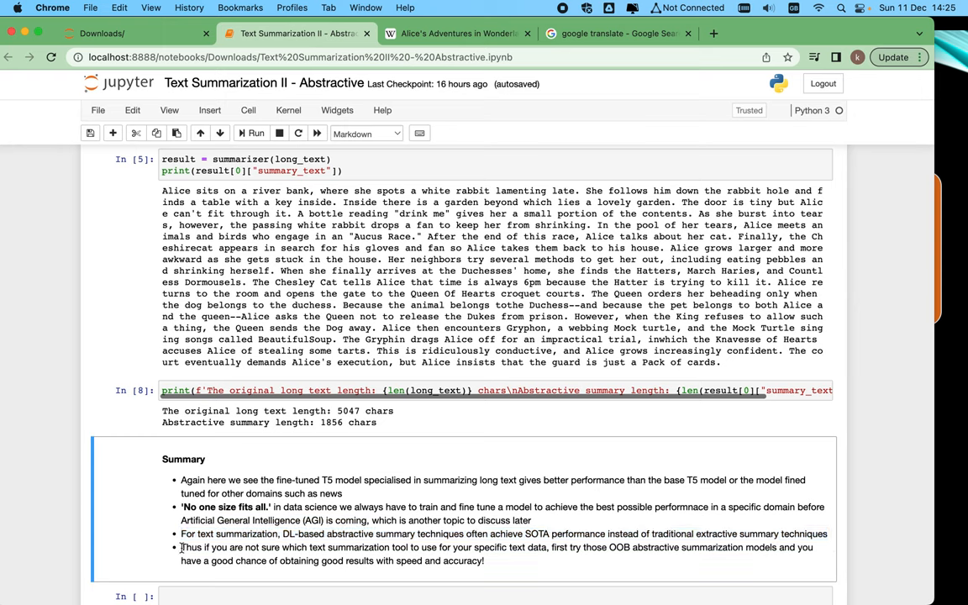
{"action": "left_click_drag", "start_coordinate": [182, 548], "coordinate": [510, 548]}
{"action": "left_click_drag", "start_coordinate": [533, 544], "coordinate": [594, 548]}
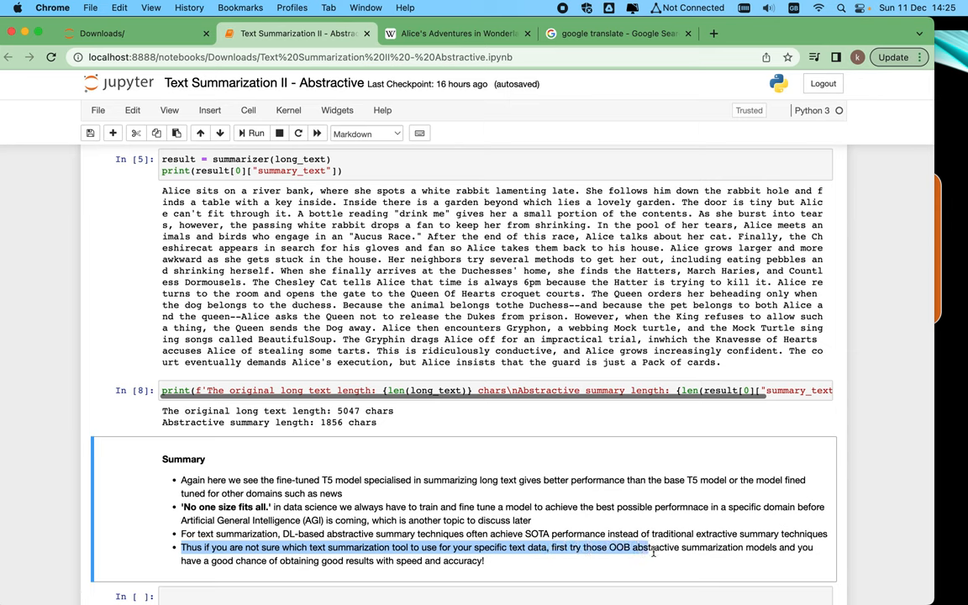
{"action": "left_click_drag", "start_coordinate": [594, 548], "coordinate": [779, 550]}
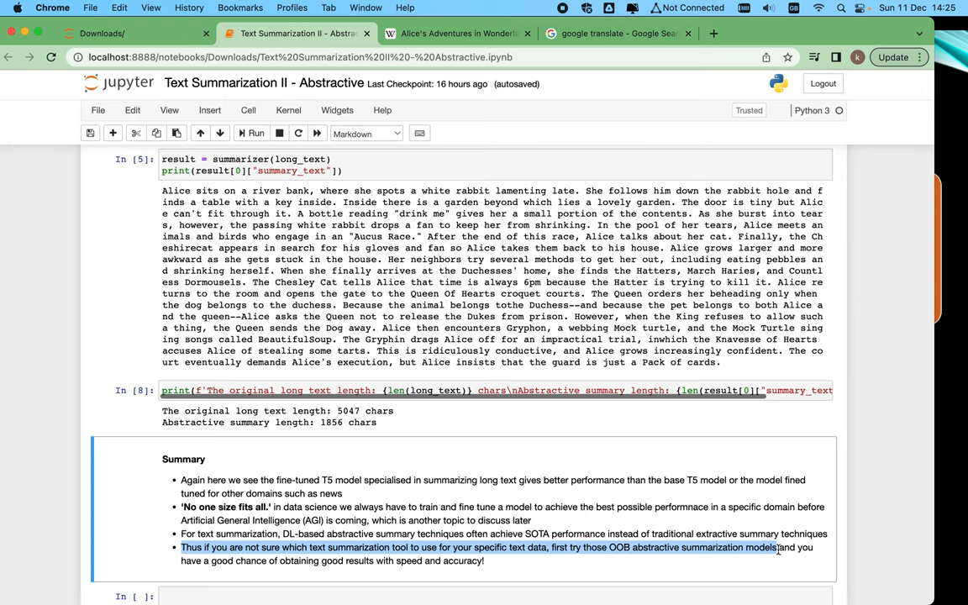
{"action": "left_click_drag", "start_coordinate": [779, 550], "coordinate": [777, 560]}
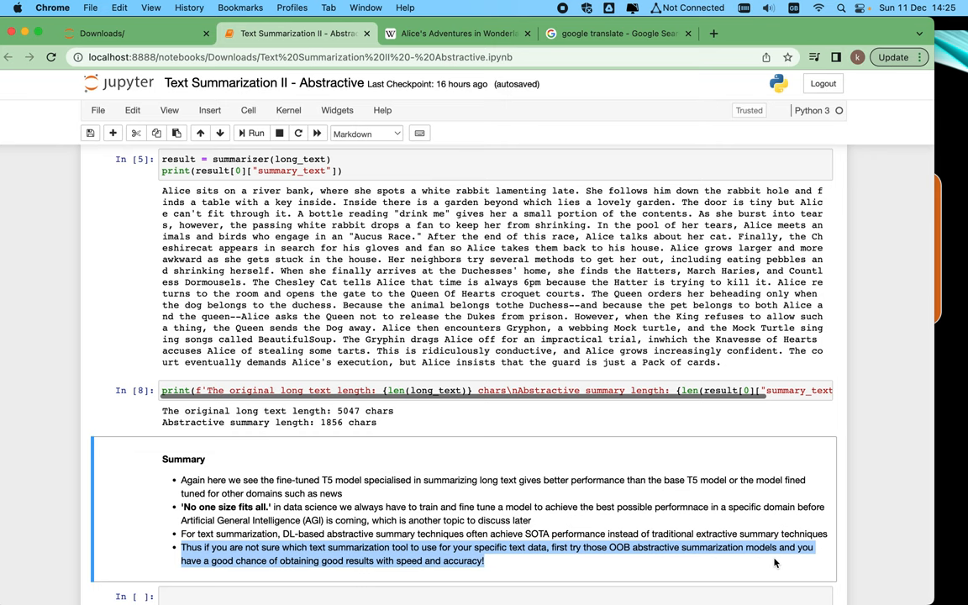
{"action": "key", "text": "super+Tab"}
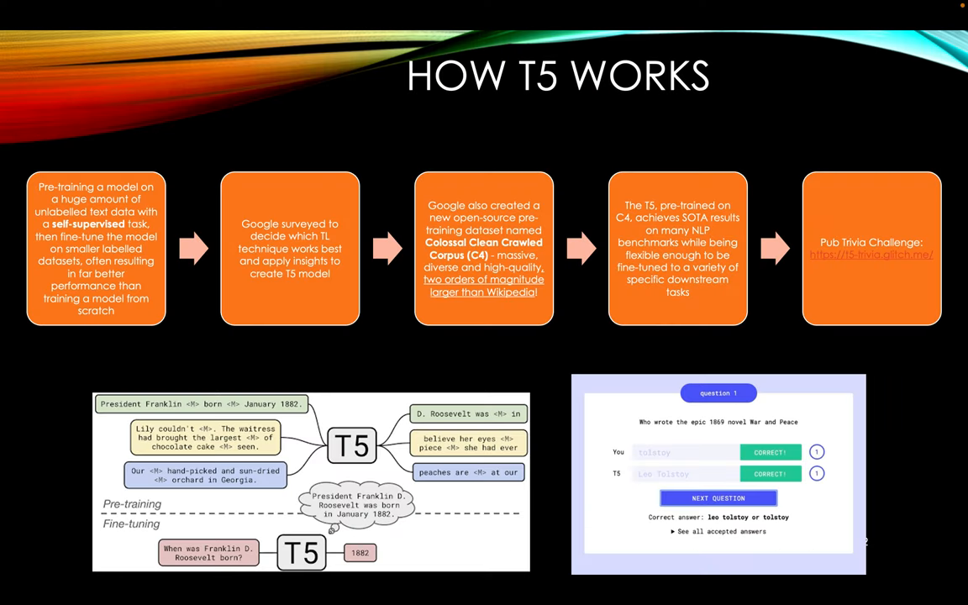